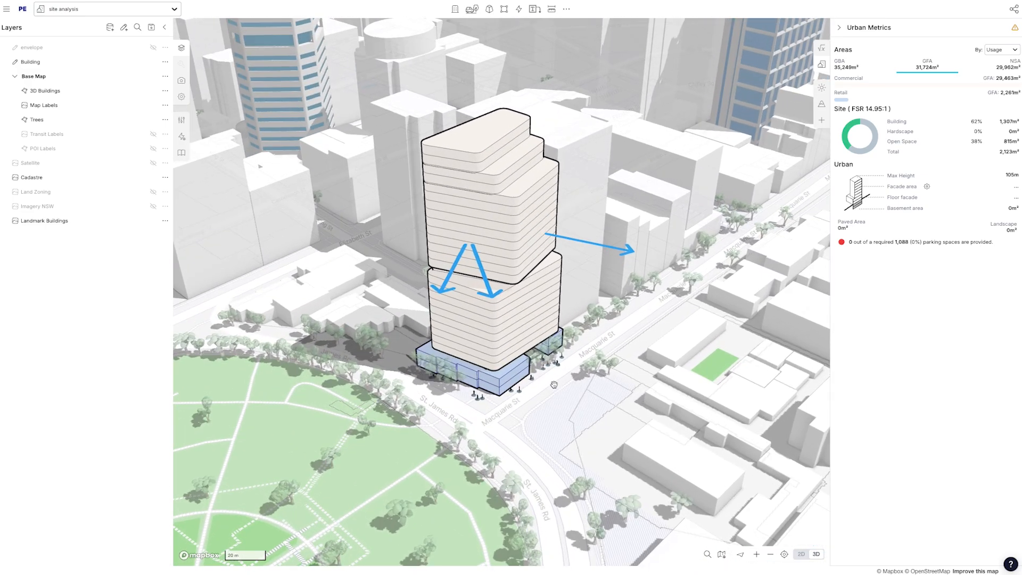
Examine the existing site analysis tower, from its stepped commercial upper levels to the retail podium at street level
left_click(441, 166)
left_click_drag(470, 170, 493, 183)
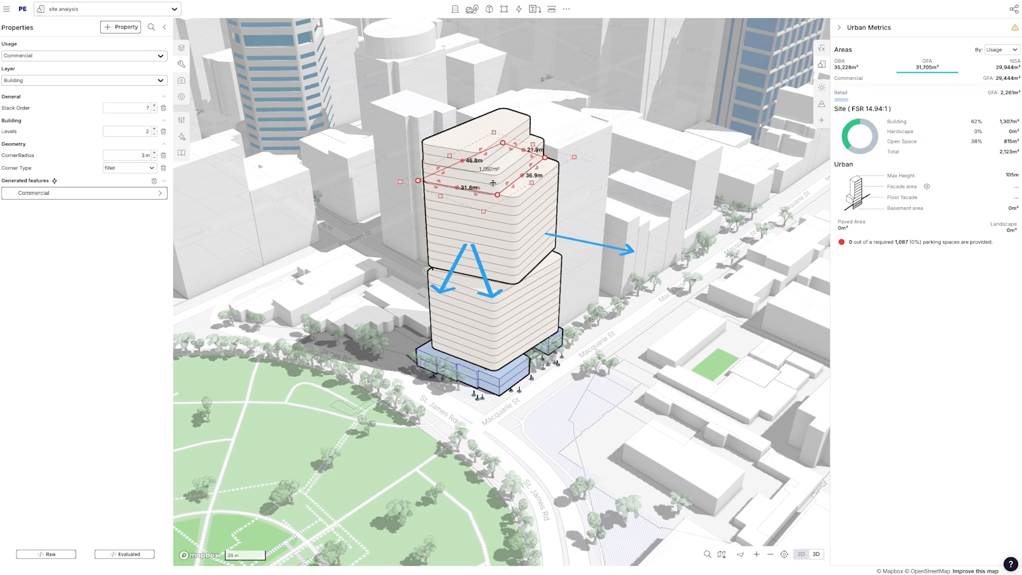
left_click(638, 205)
right_click_drag(384, 325, 434, 323)
right_click_drag(742, 255, 684, 253)
scroll(491, 381, "up", 10)
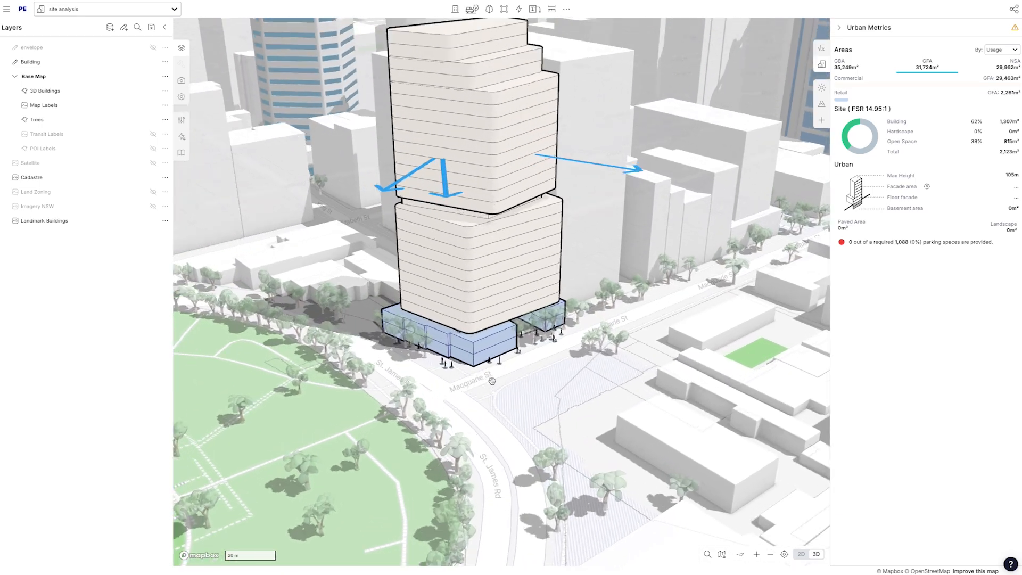
mouse_move(568, 280)
right_mouse_down()
mouse_move(592, 259)
mouse_move(538, 258)
mouse_move(568, 286)
right_mouse_up()
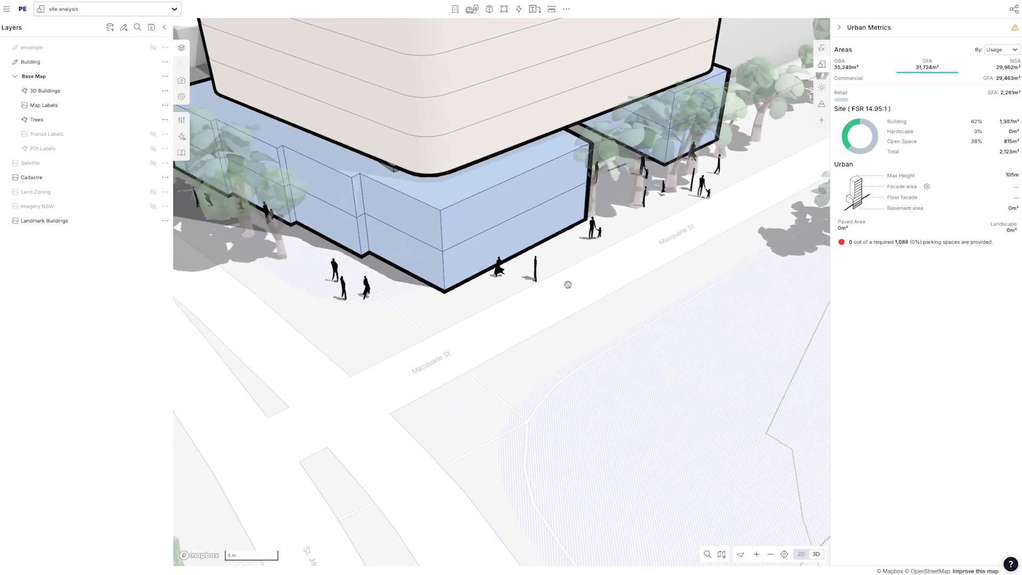
scroll(566, 289, "down", 5)
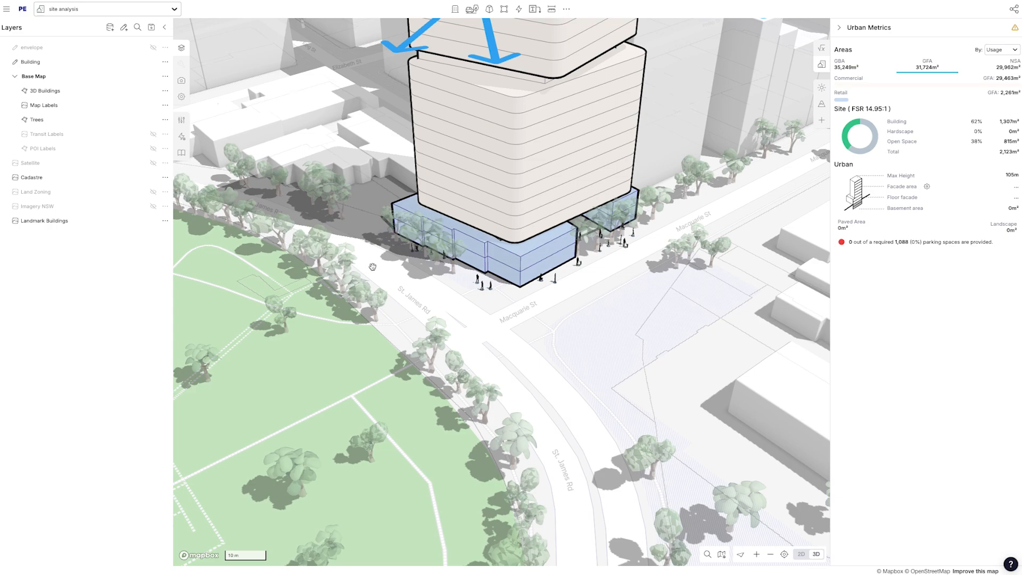
Start a new project at the current location around the Macquarie St and St. James Rd corner
left_click(65, 8)
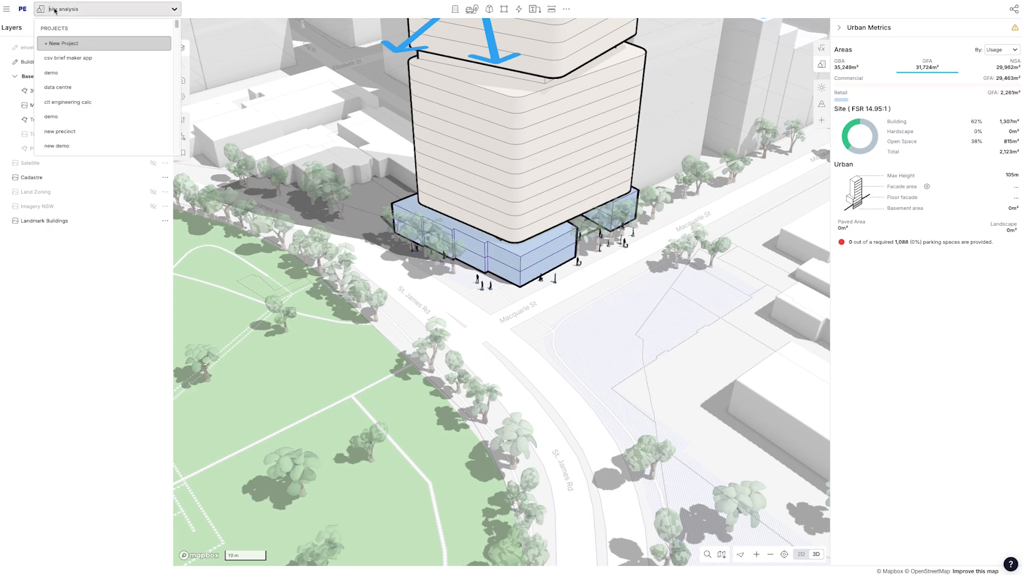
left_click(69, 41)
left_click(327, 201)
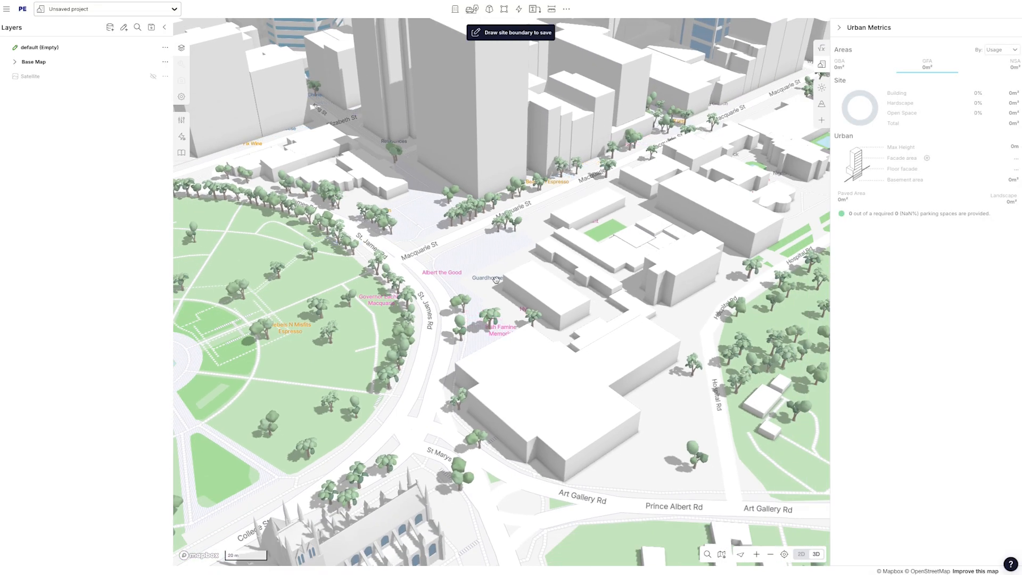
left_click_drag(496, 280, 428, 268)
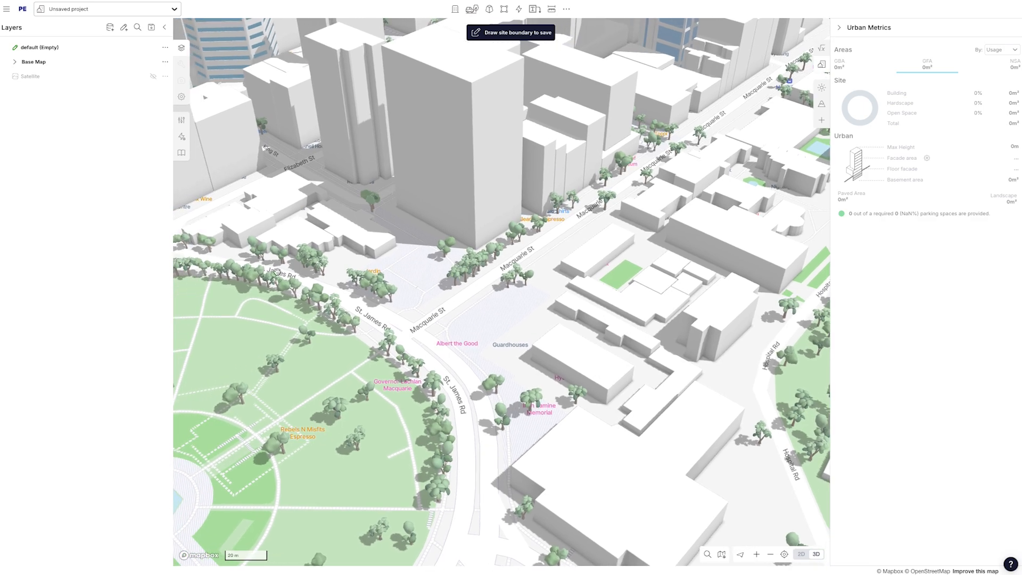
Hide the Trees and POI Labels layers of the Base Map
left_click(15, 65)
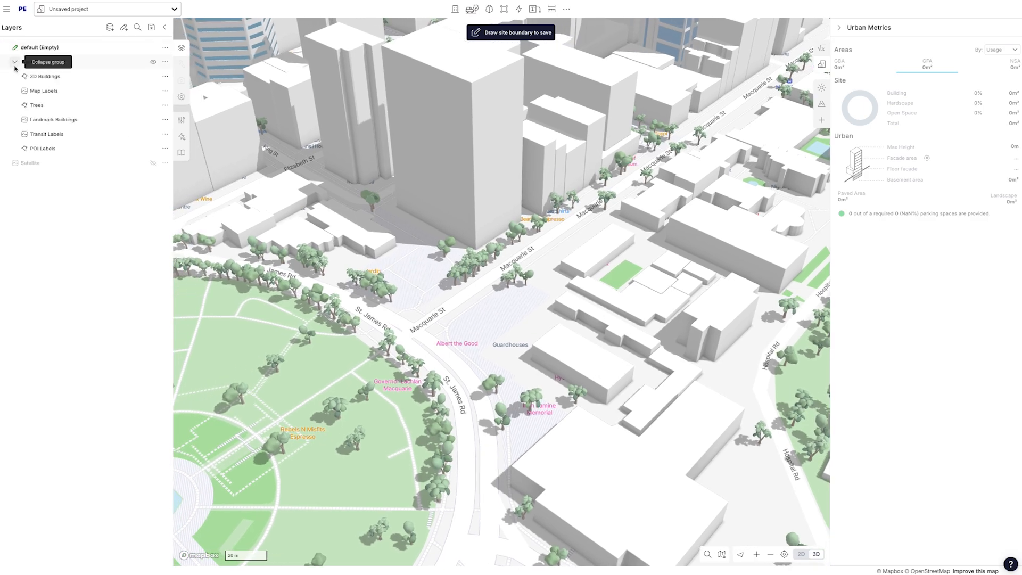
left_click(153, 106)
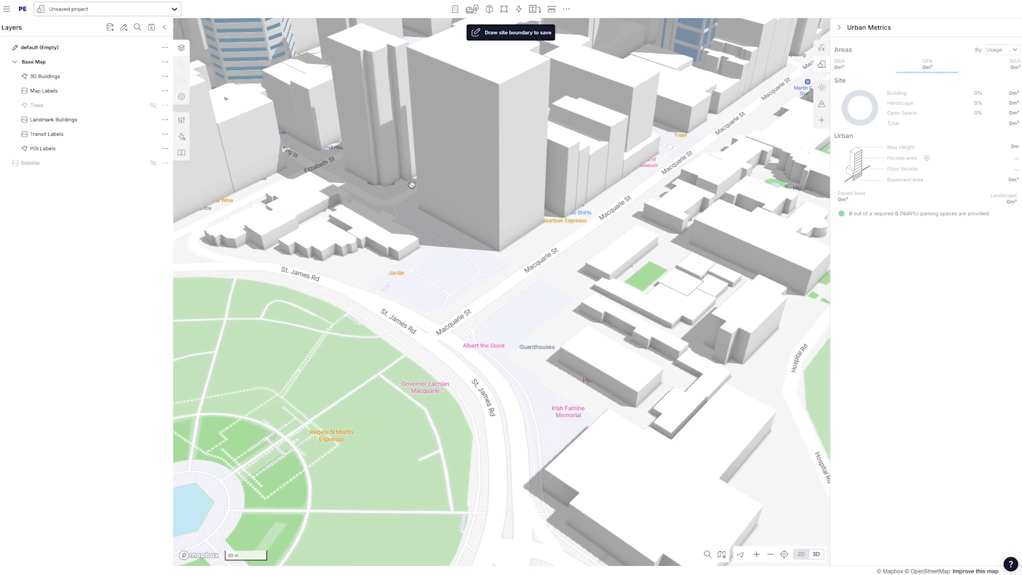
left_click(153, 150)
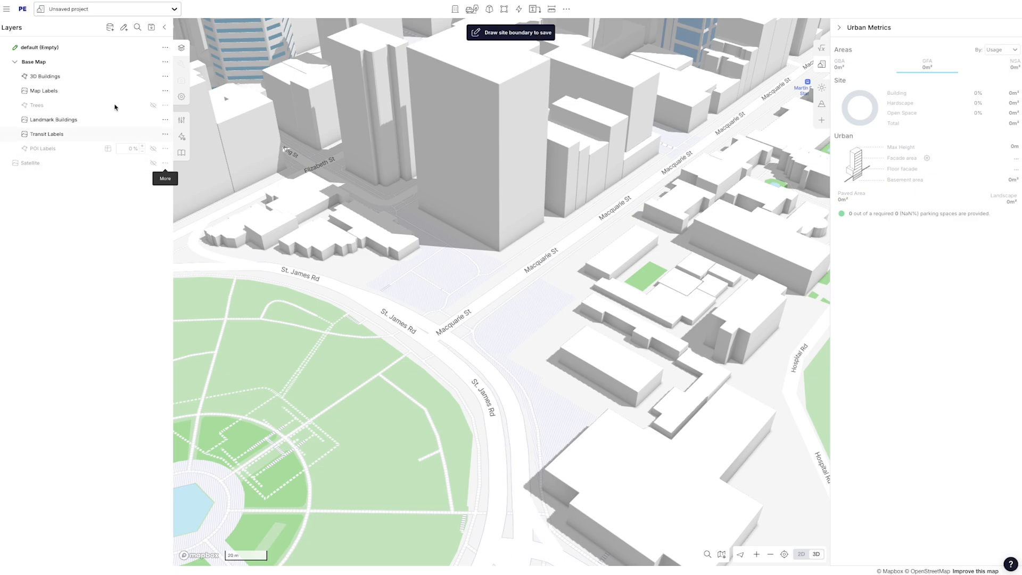
left_click_drag(359, 215, 387, 246)
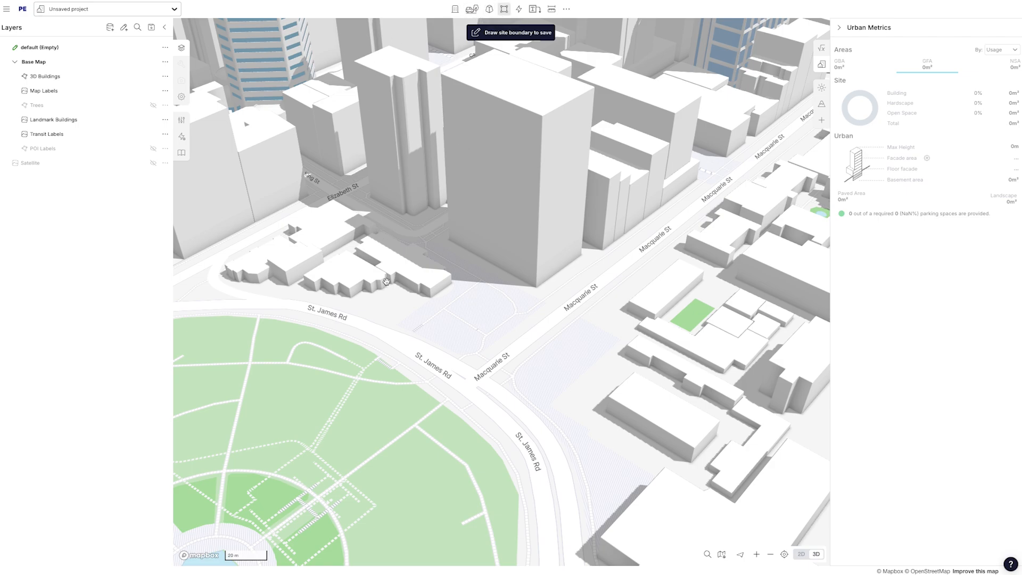
key("ctrl+k")
type("rec")
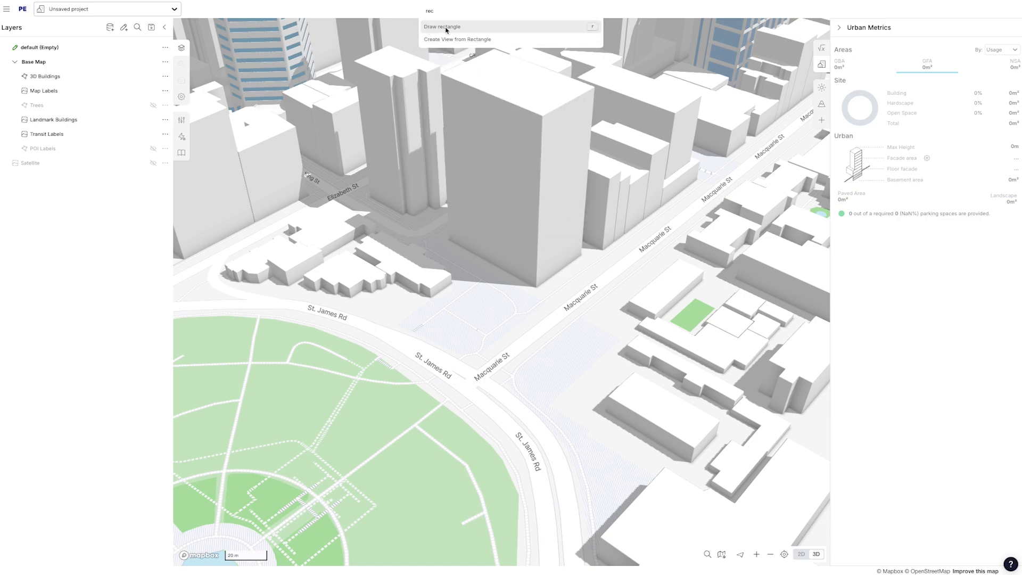
left_click(593, 29)
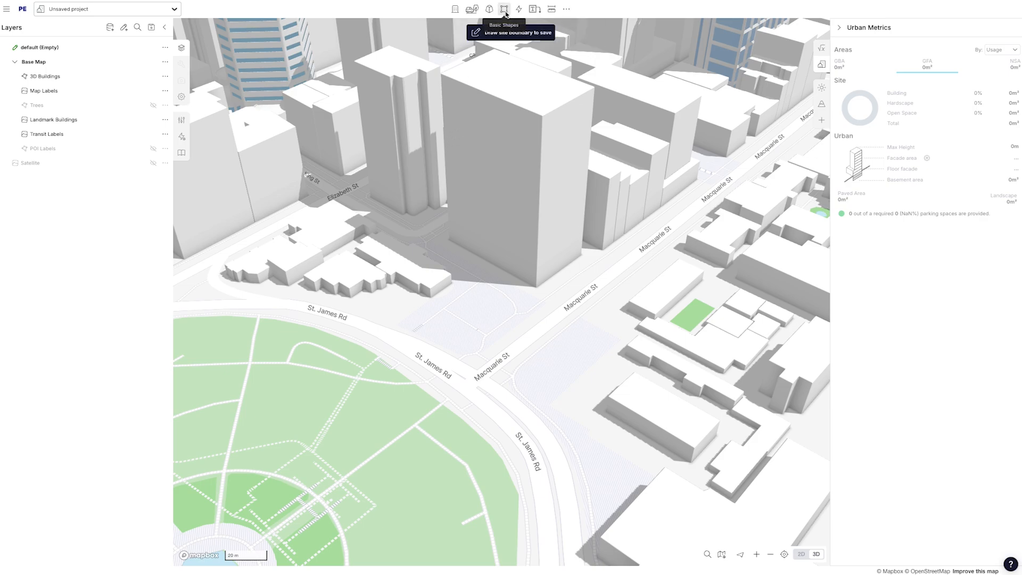
Draw a 40 m by 30 m rectangle on the vacant corner plot between St. James Rd and Macquarie St
left_click(505, 11)
left_click(463, 36)
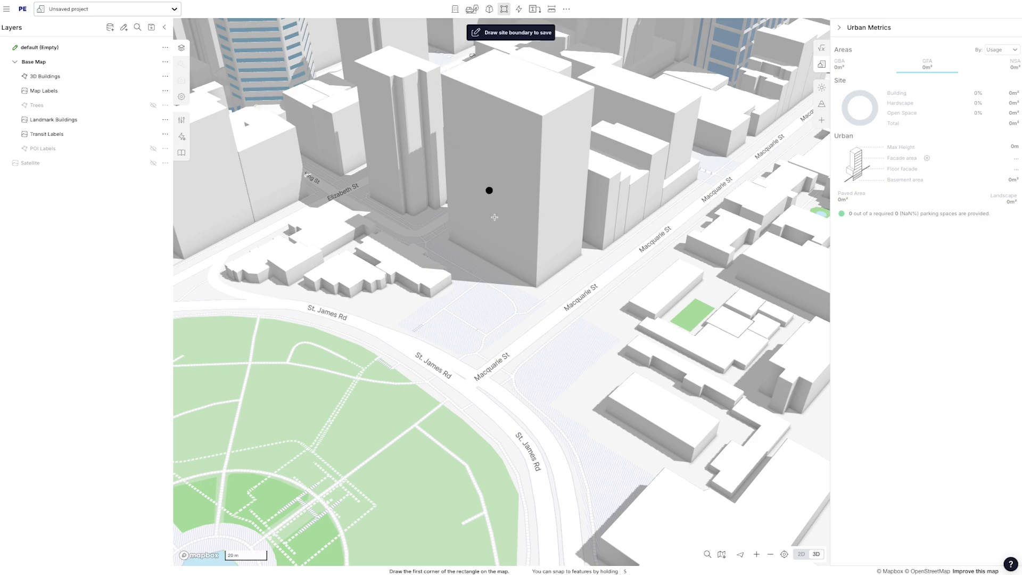
left_click(487, 276)
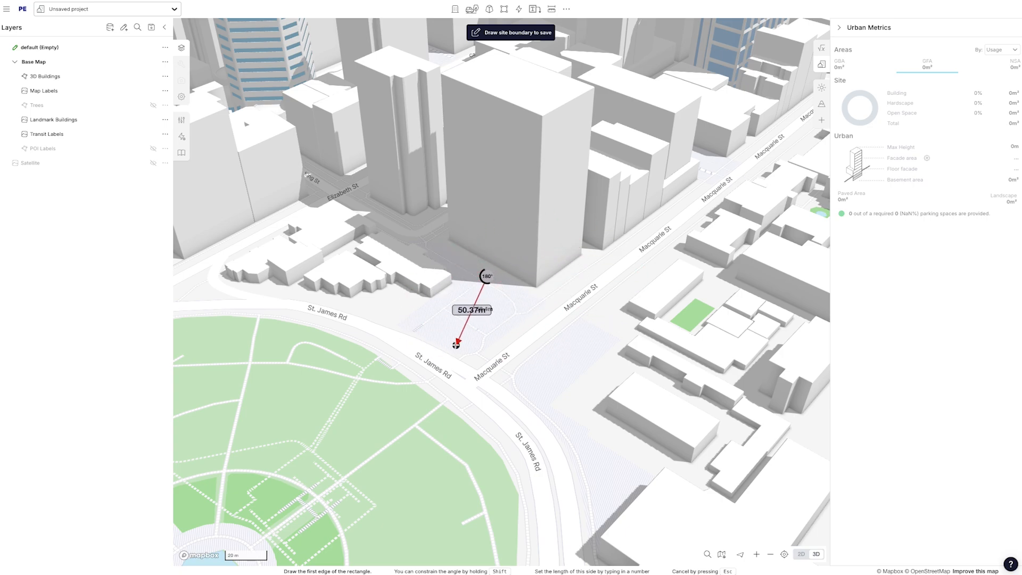
type("40m")
key("Return")
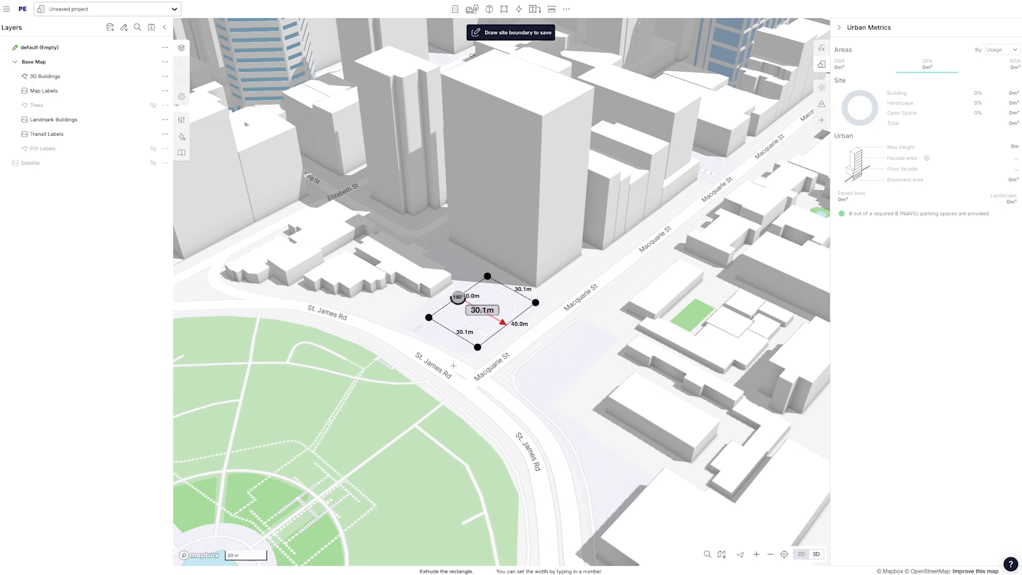
type("30")
key("Return")
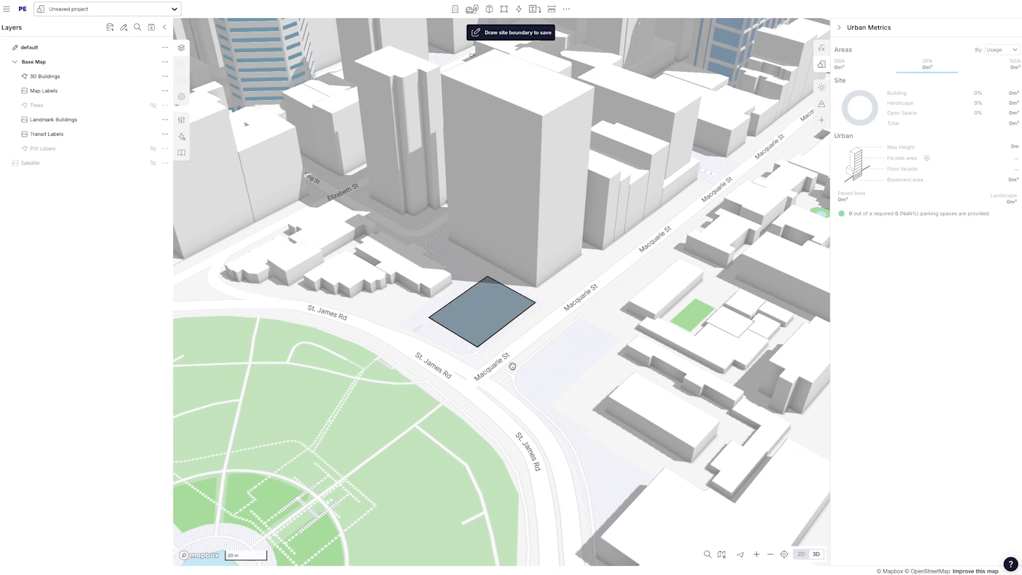
left_click(484, 322)
left_click(564, 386)
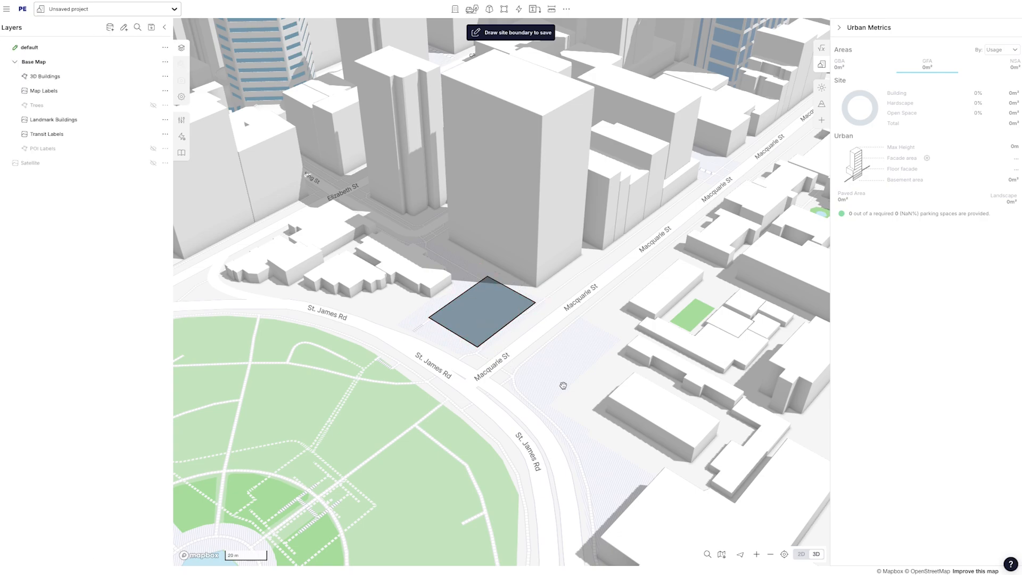
Split the rectangle into two pieces with a slanted line running across it from the rear side to the Macquarie St side
left_click(465, 308)
scroll(491, 292, "up", 1)
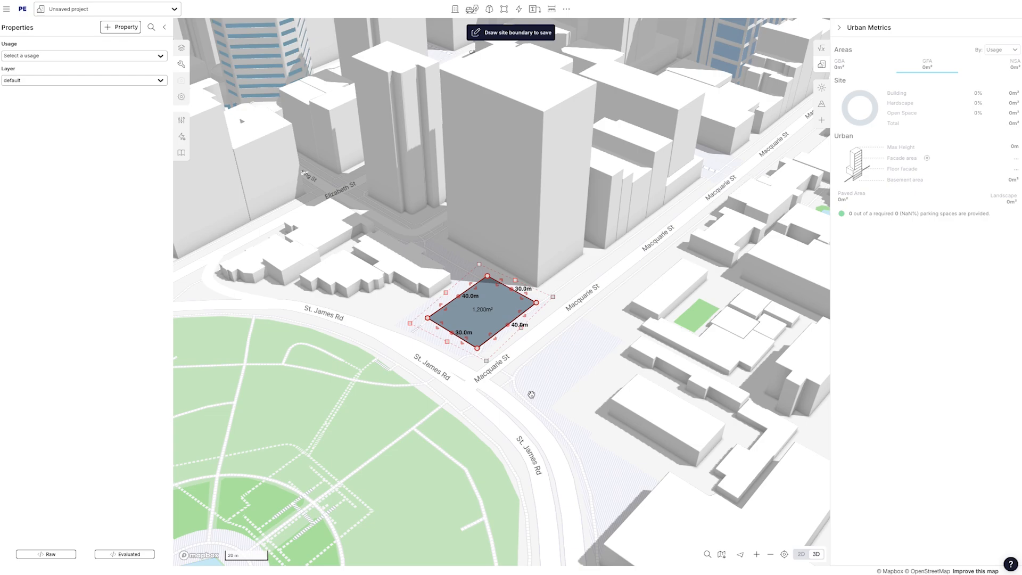
left_click(567, 10)
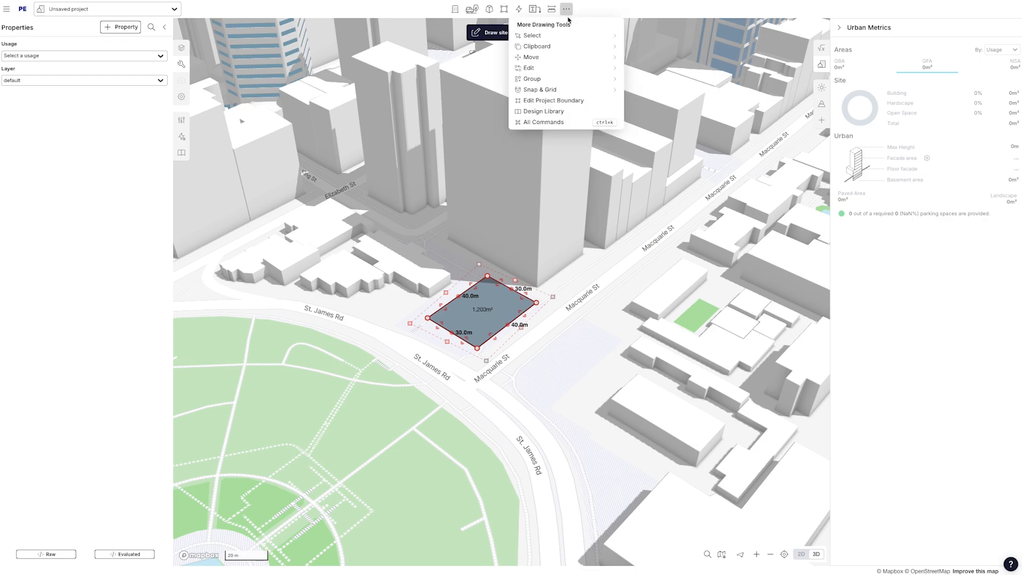
left_click(571, 58)
mouse_move(604, 69)
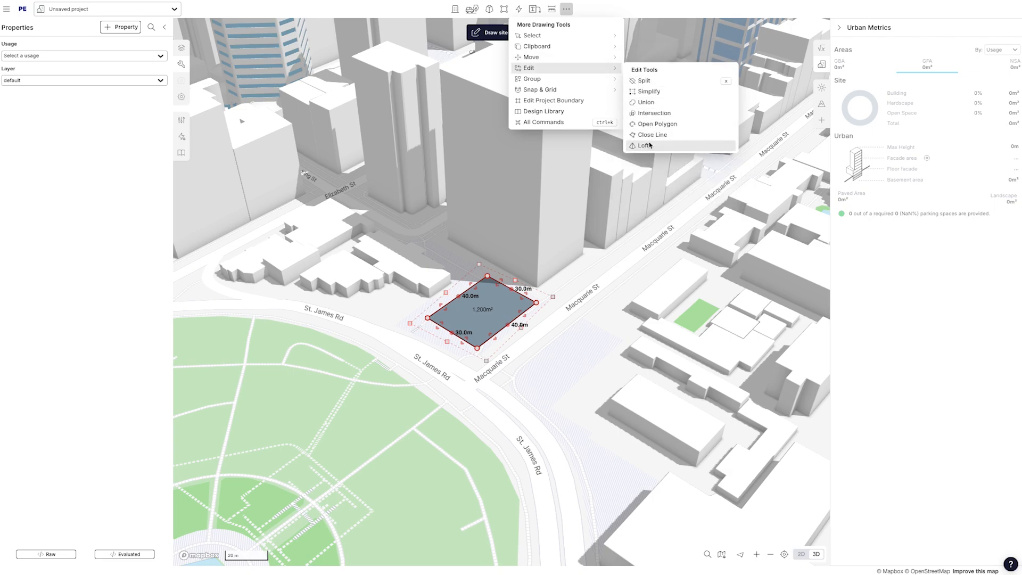
left_click(642, 81)
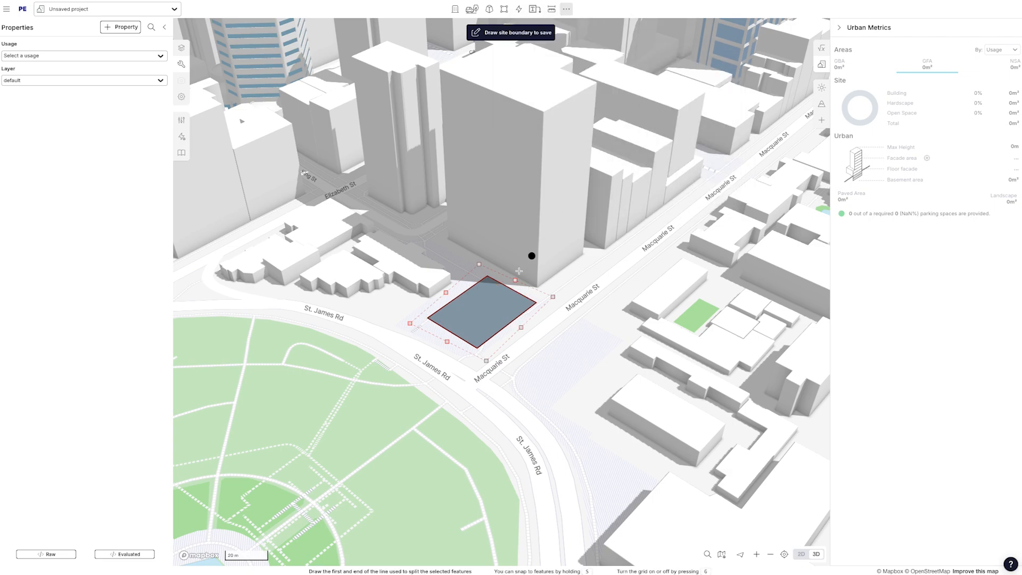
left_click(453, 262)
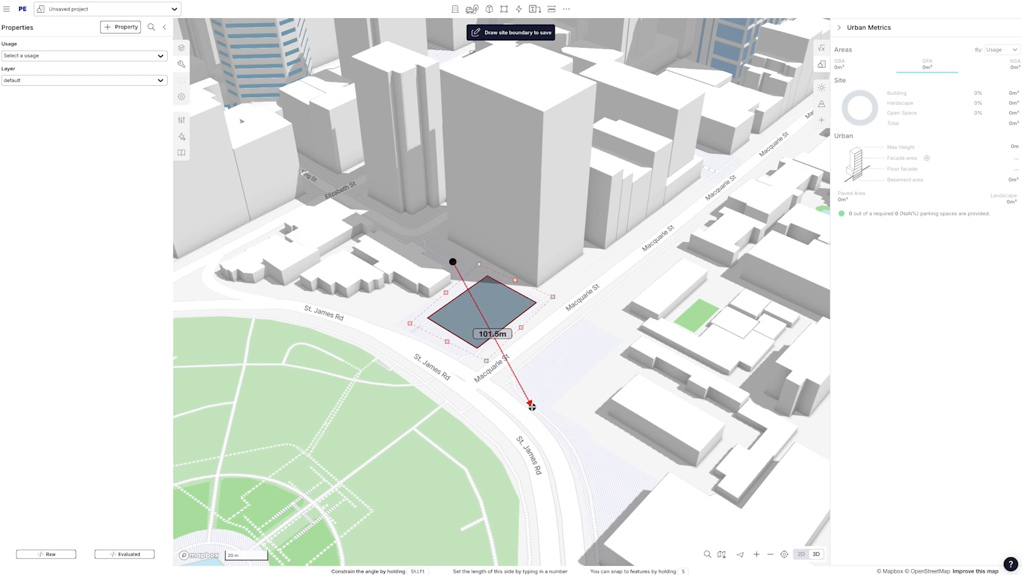
left_click(537, 405)
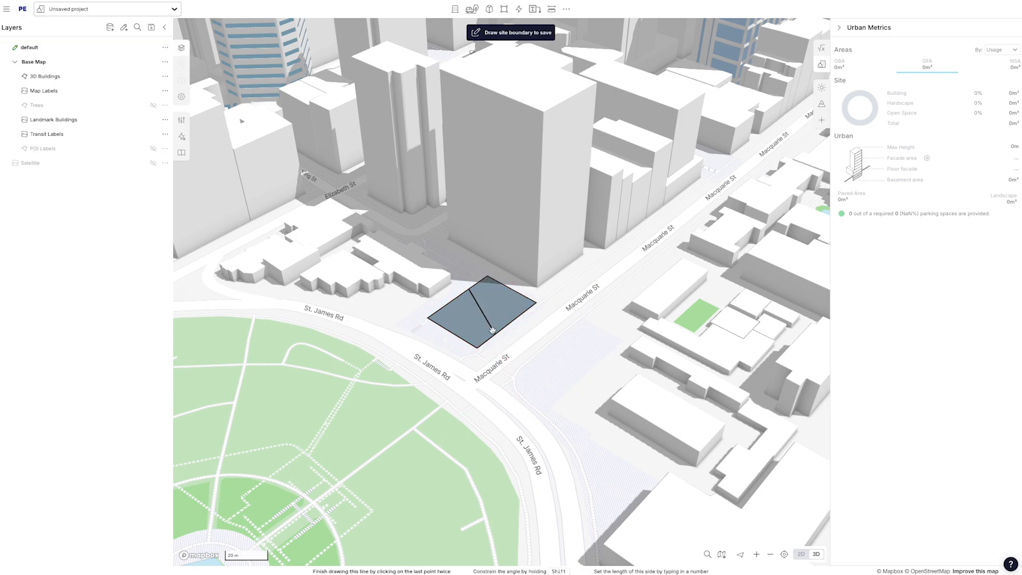
Offset the cut edge of each piece inwards by 3 m to open a passage between the two footprints
scroll(487, 308, "up", 5)
left_click(494, 293)
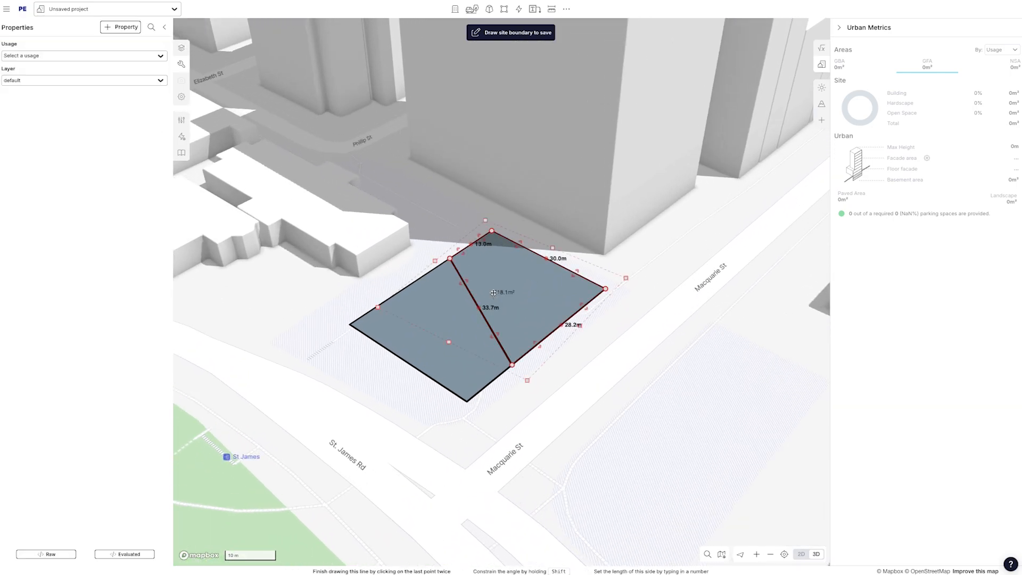
left_click_drag(463, 281, 480, 270)
type("3m")
key("Return")
left_click(458, 287)
left_click_drag(464, 283, 452, 292)
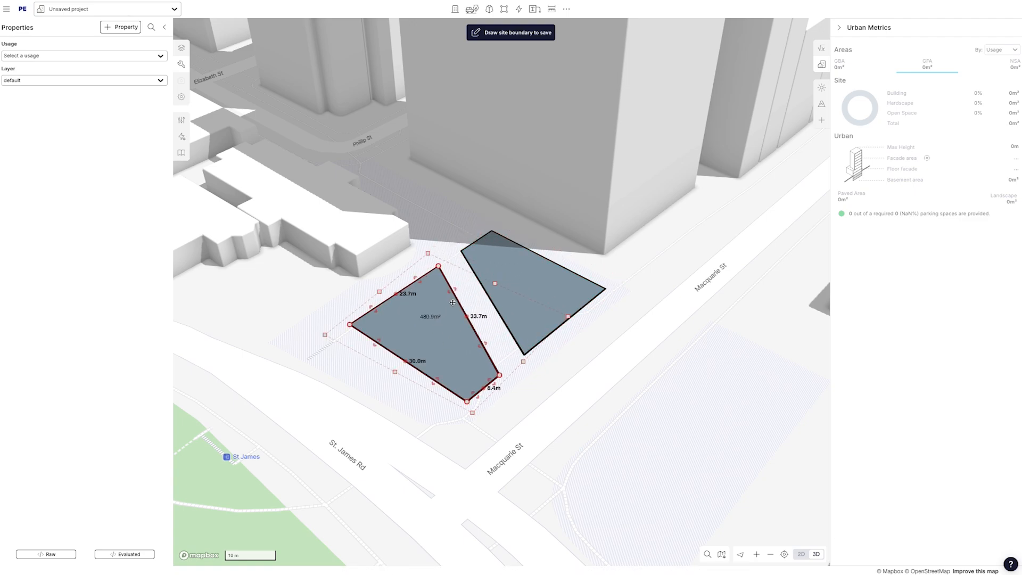
left_click(652, 338)
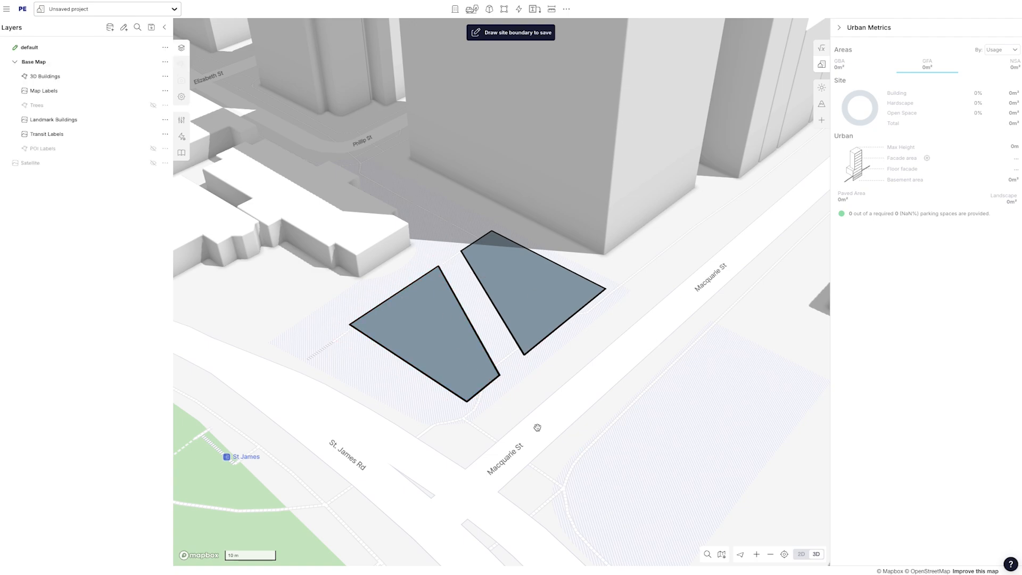
Assign the Retail building section usage to both footprints together
scroll(537, 427, "down", 3)
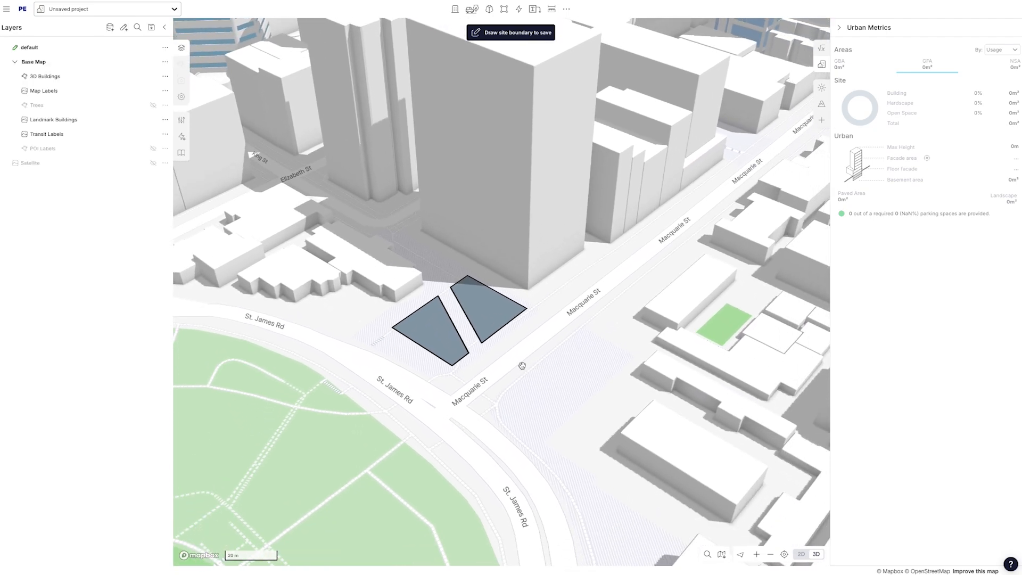
left_click(449, 337)
left_click(505, 305, "shift")
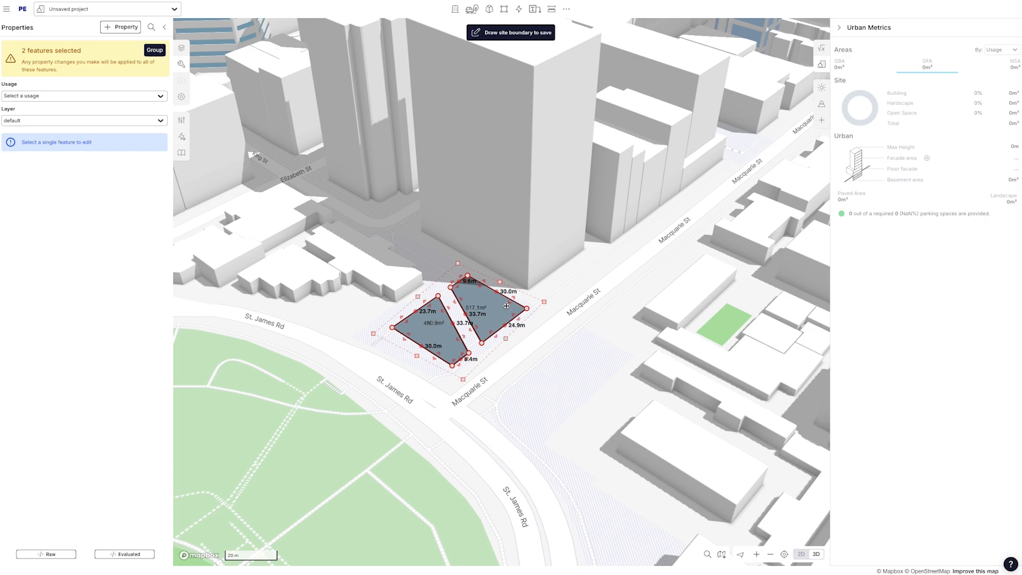
left_click(27, 97)
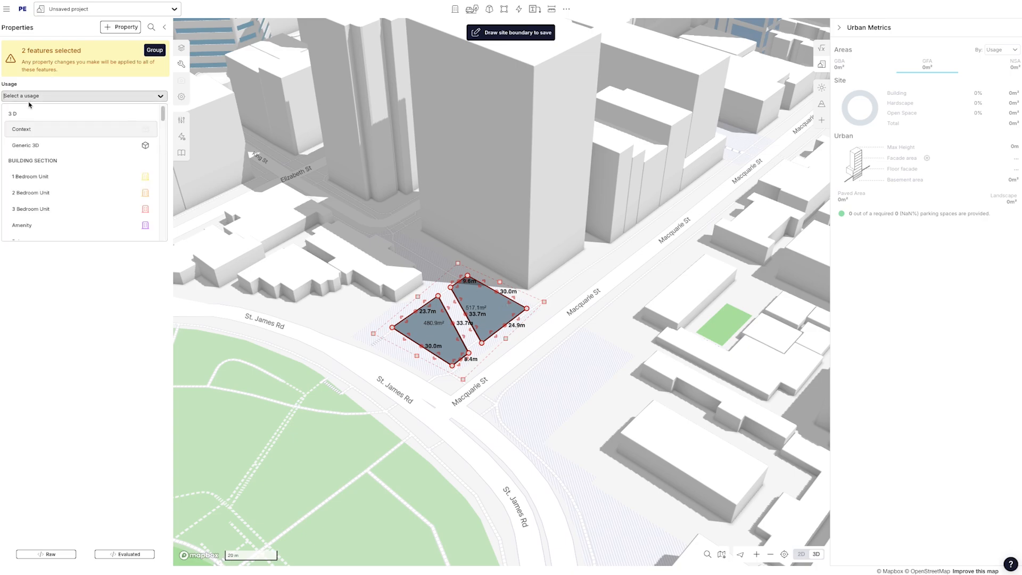
scroll(59, 213, "down", 5)
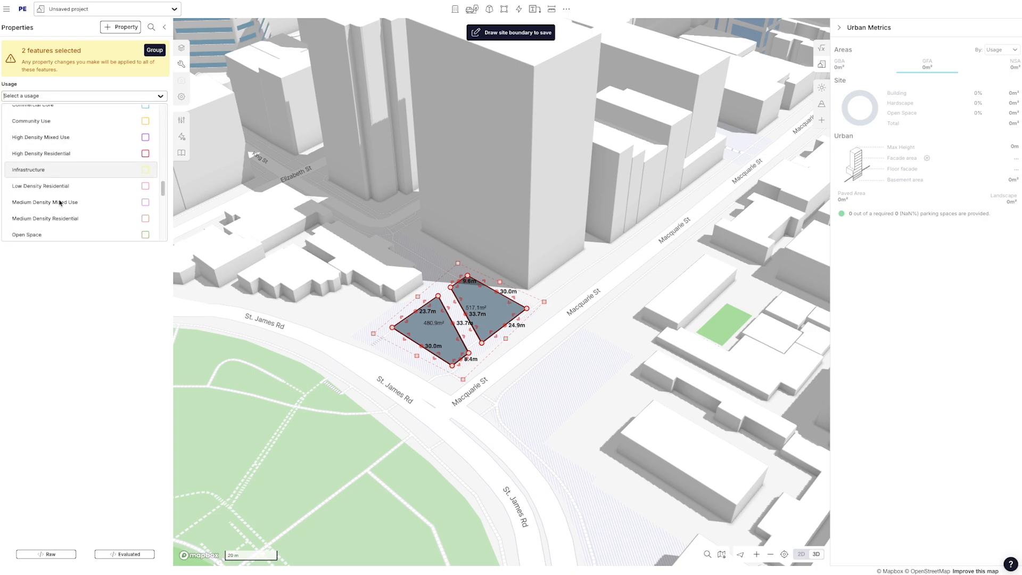
scroll(53, 203, "up", 8)
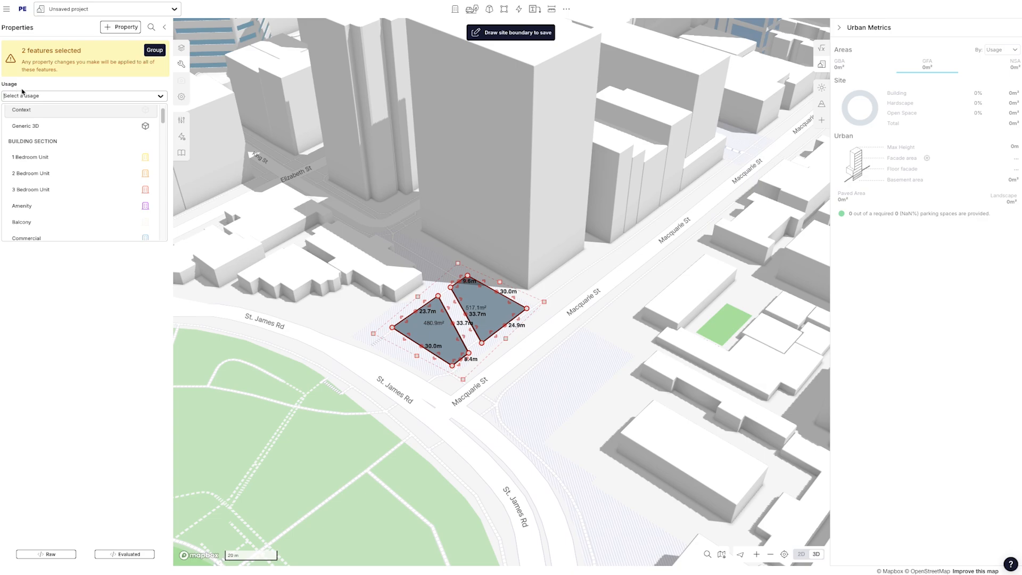
type("ret")
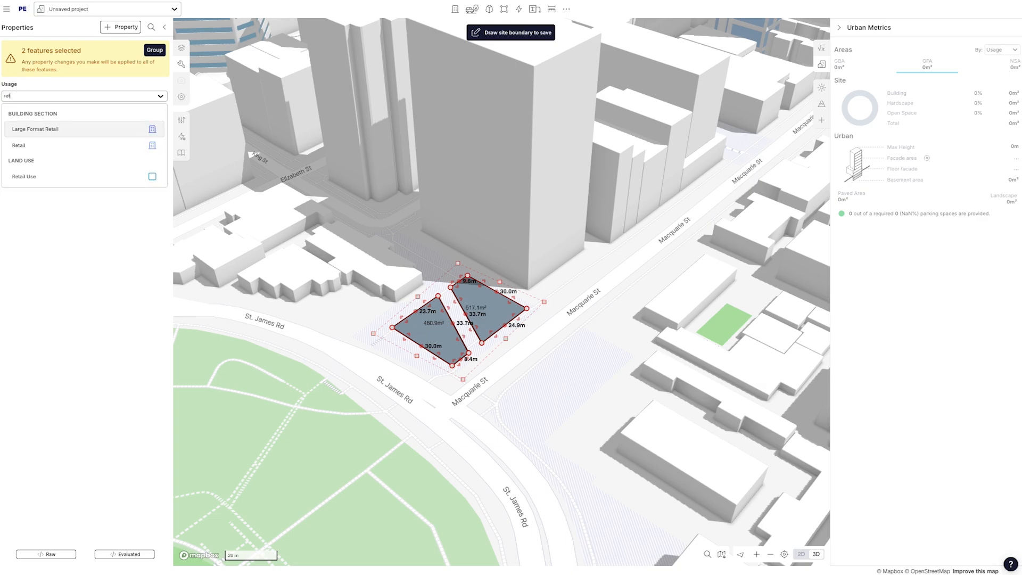
left_click(45, 144)
left_click(486, 380)
Set the building outline style to the plain solid option without outlines
right_click_drag(482, 380, 540, 416)
left_click(722, 555)
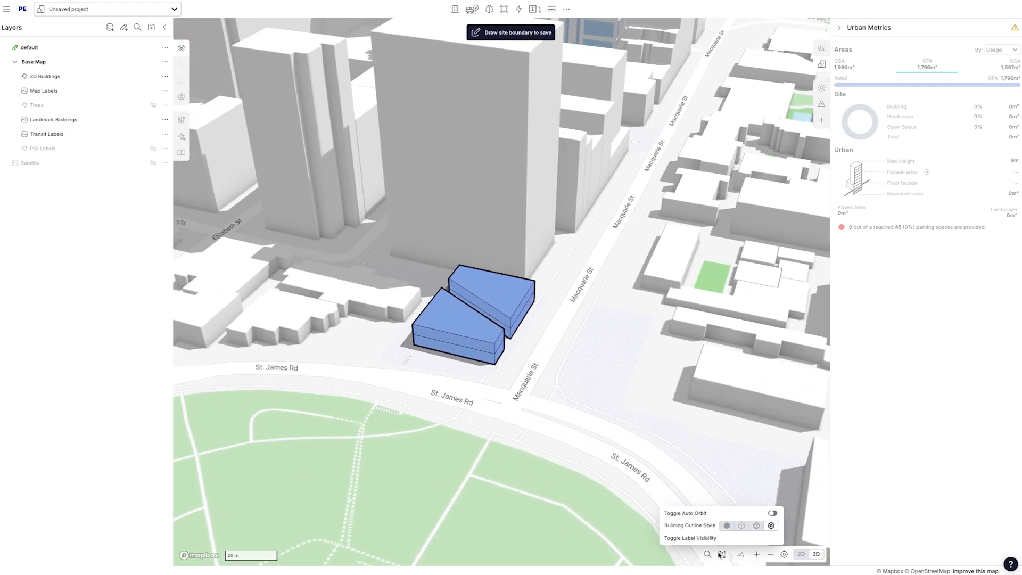
left_click(727, 526)
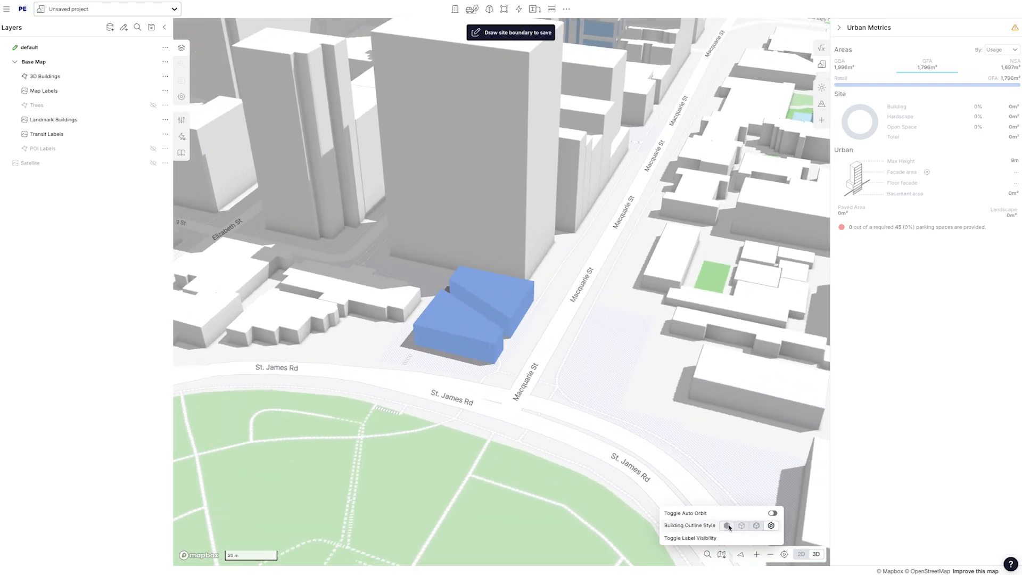
Try the available building outline styles and settle on the thin lines that mark the edges and floor divisions
left_click(742, 527)
left_click(755, 527)
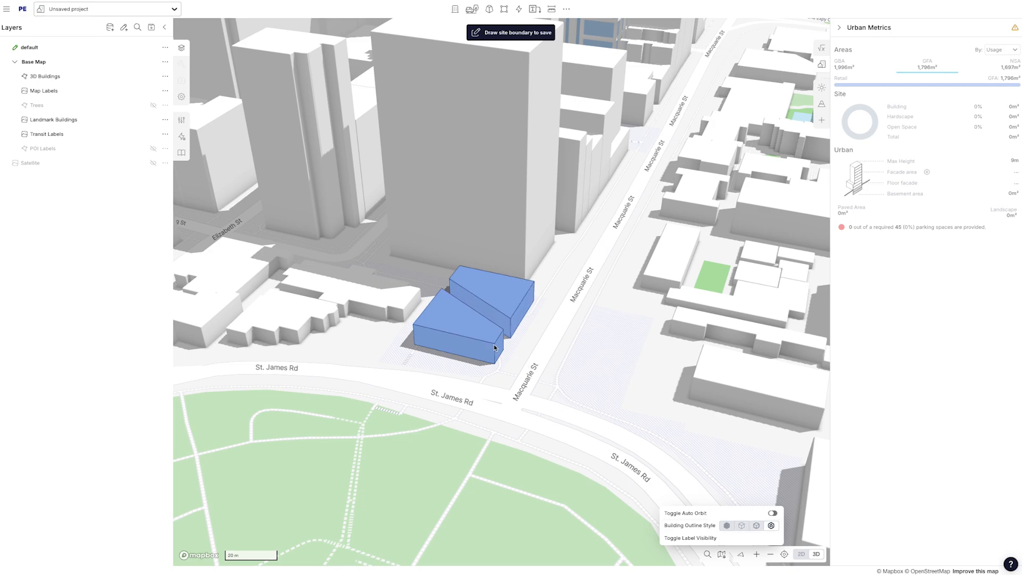
left_click(726, 527)
left_click(740, 527)
left_click(771, 526)
left_click(742, 527)
left_click(637, 392)
mouse_move(609, 378)
right_mouse_down()
mouse_move(569, 383)
mouse_move(600, 384)
right_mouse_up()
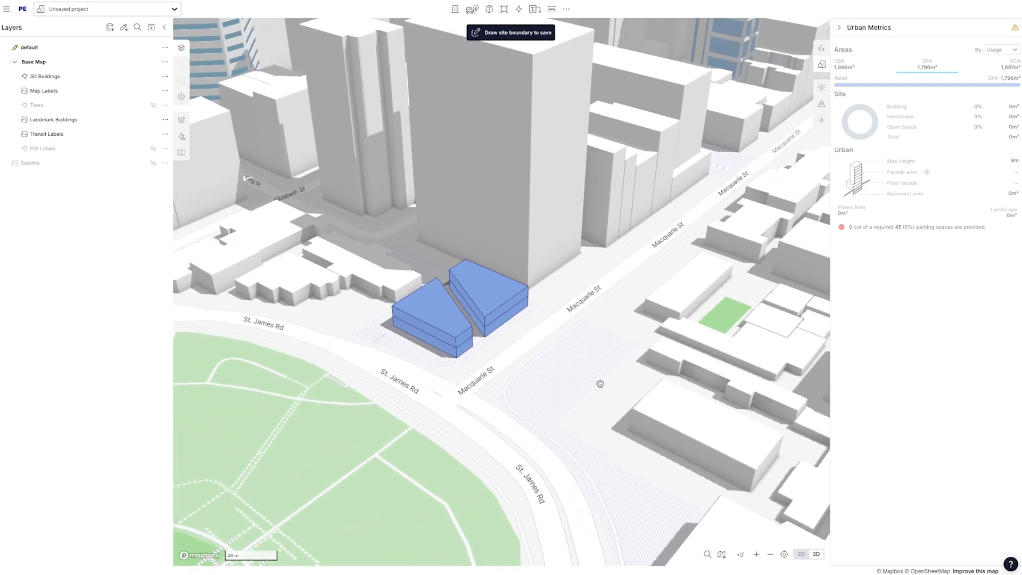
left_click(721, 555)
left_click(771, 526)
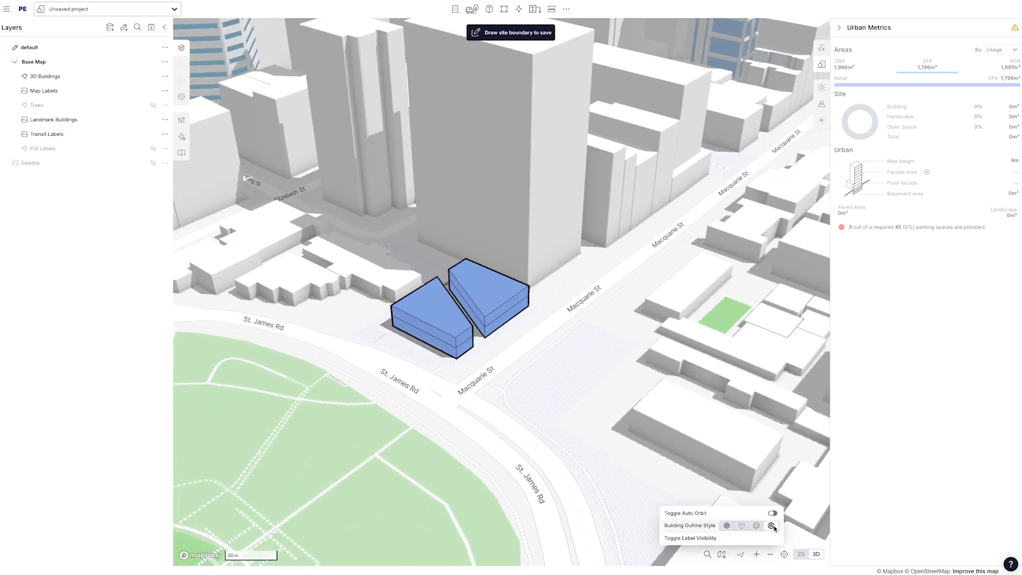
left_click(741, 526)
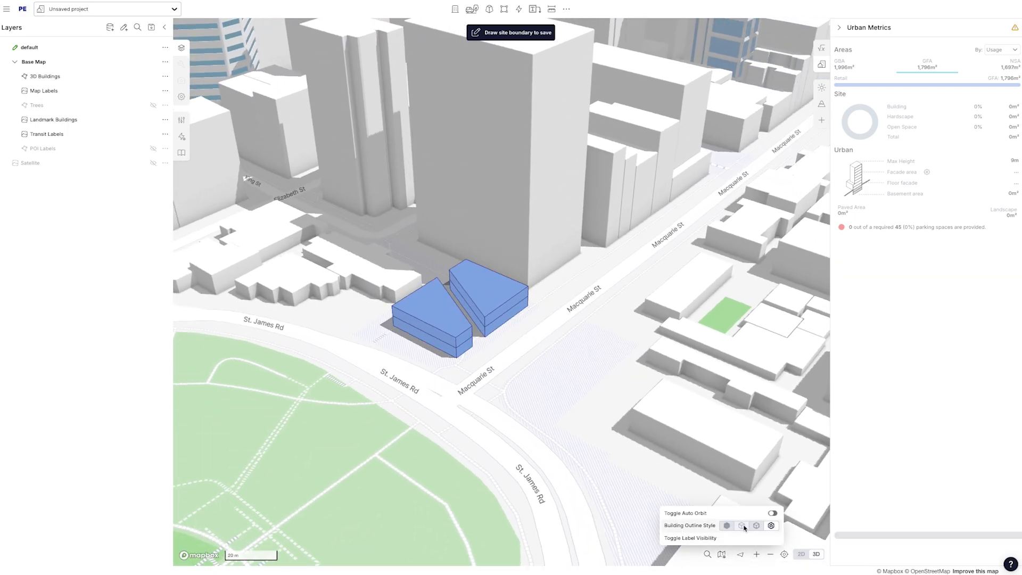
left_click(540, 405)
Inspect the Retail usage's settings for the front podium piece, including its floor-to-floor height
scroll(513, 383, "up", 5)
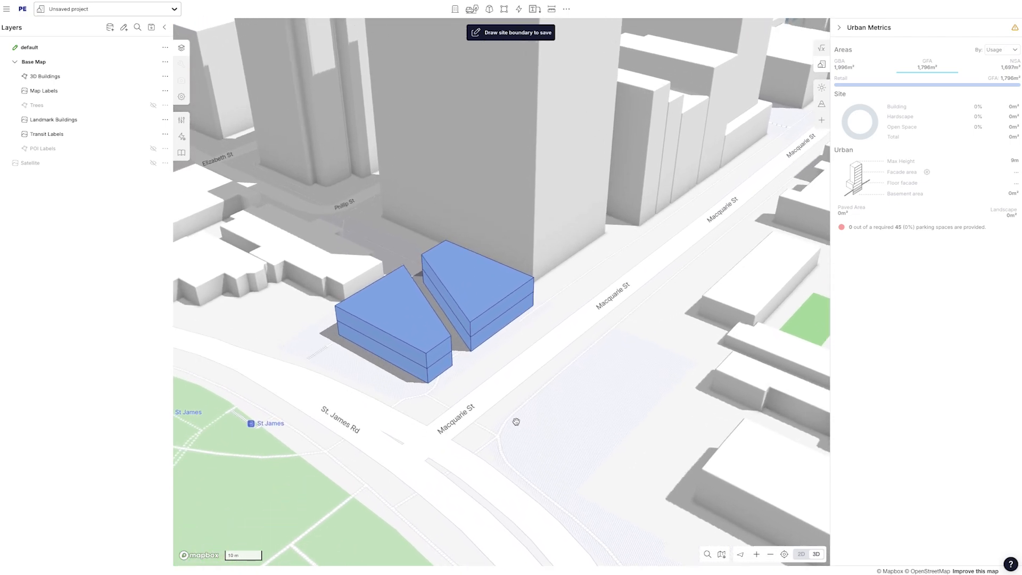
left_click(400, 350)
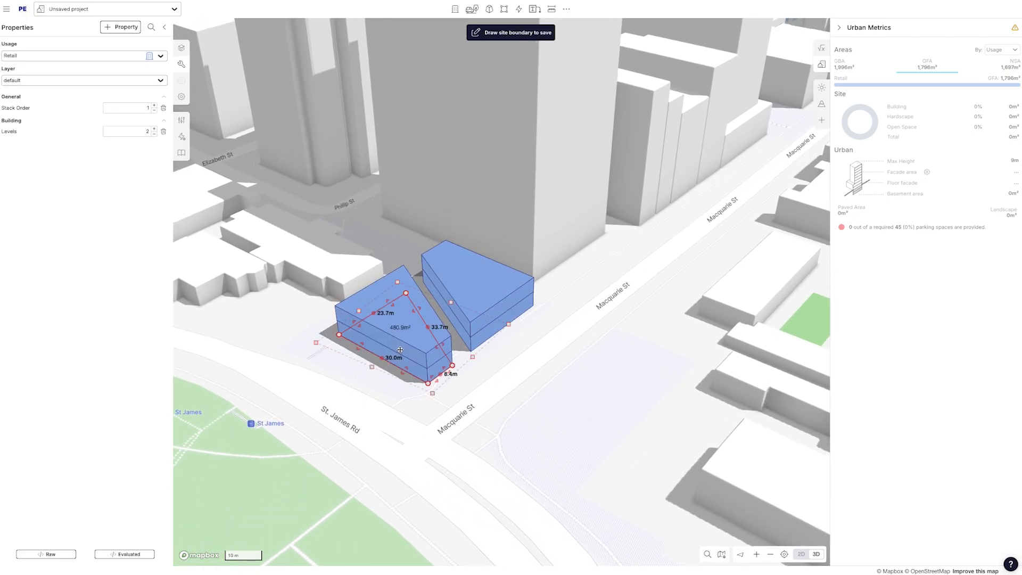
left_click(181, 121)
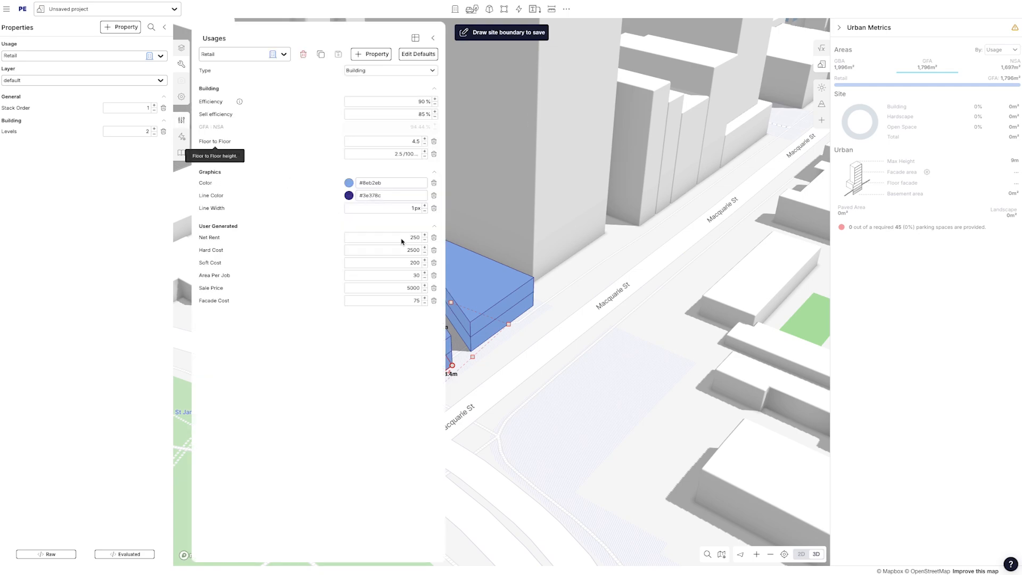
left_click(568, 354)
left_click_drag(568, 354, 624, 380)
left_click(433, 38)
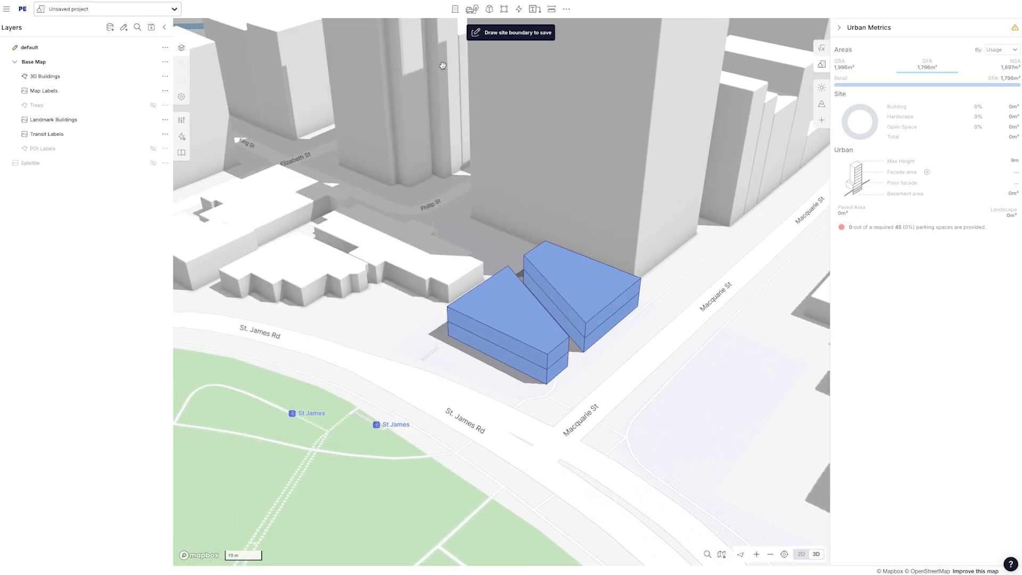
Change the Retail usage's colour to the light blue #d6e6ff and save the usage
left_click(535, 333)
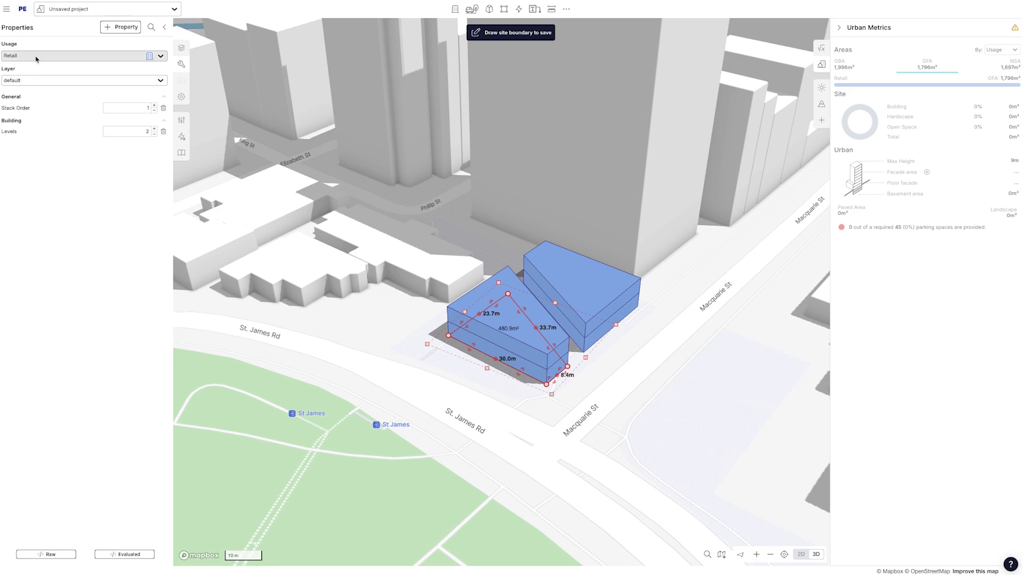
left_click(183, 124)
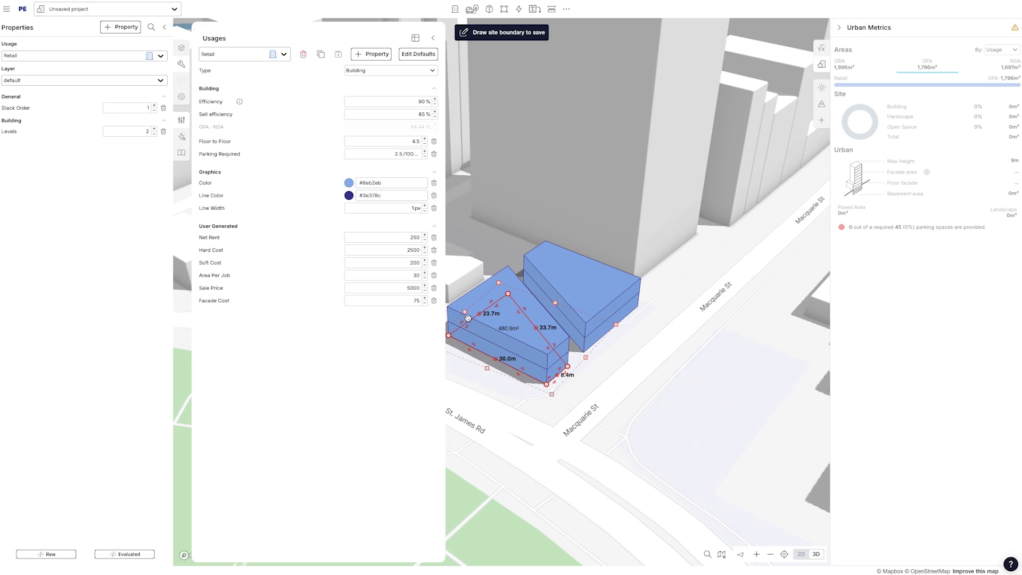
left_click(349, 183)
left_click(318, 216)
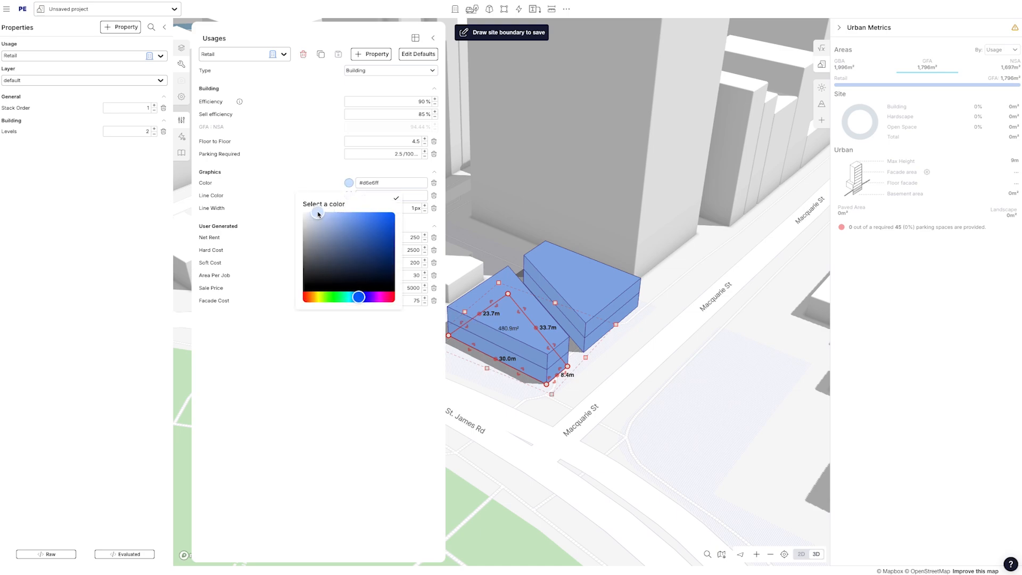
left_click(311, 174)
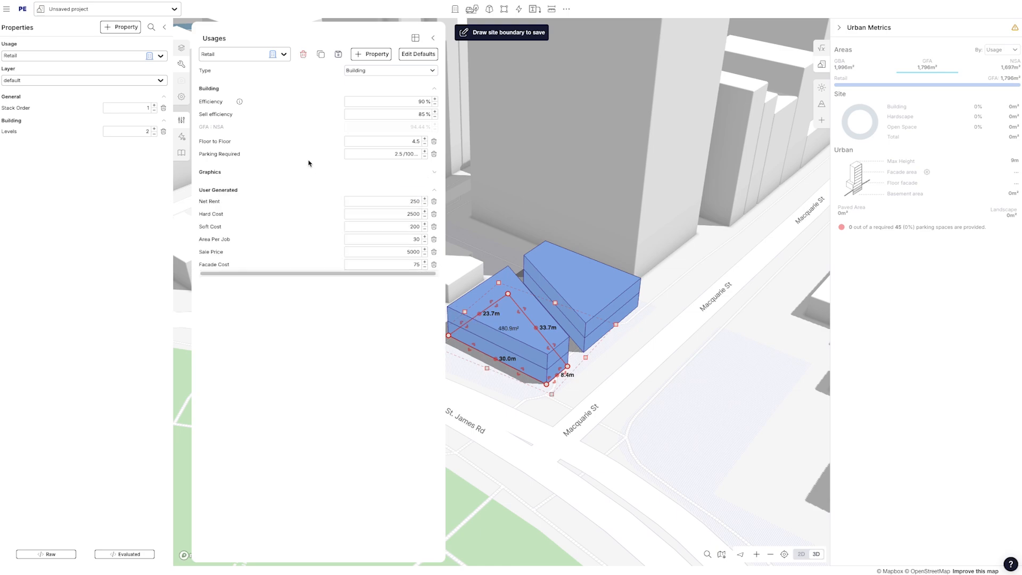
left_click(338, 53)
left_click(495, 172)
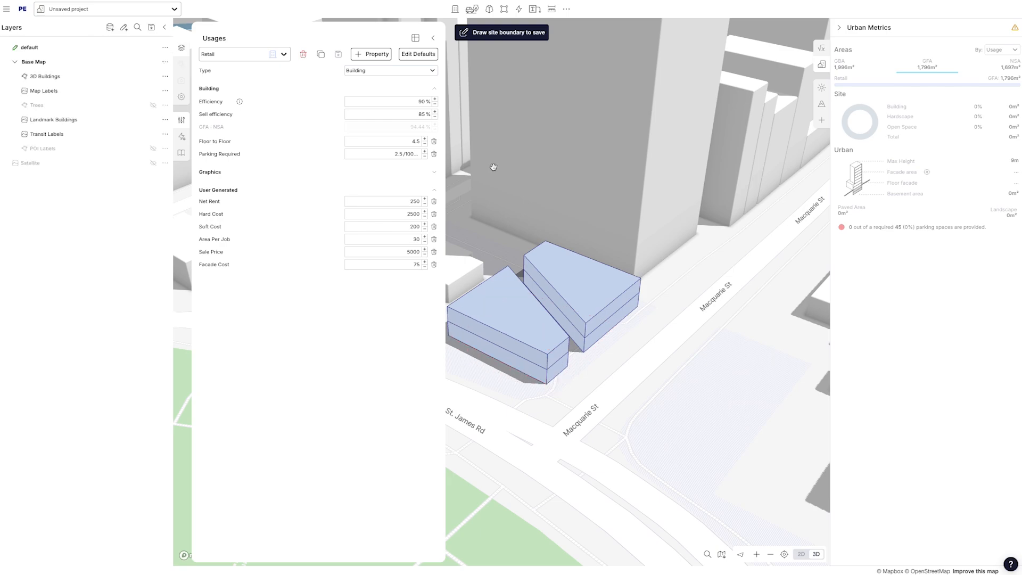
left_click(435, 40)
Add a linear dimension along the podium's full Macquarie St side, set off from the building towards the street
left_click_drag(564, 134, 520, 132)
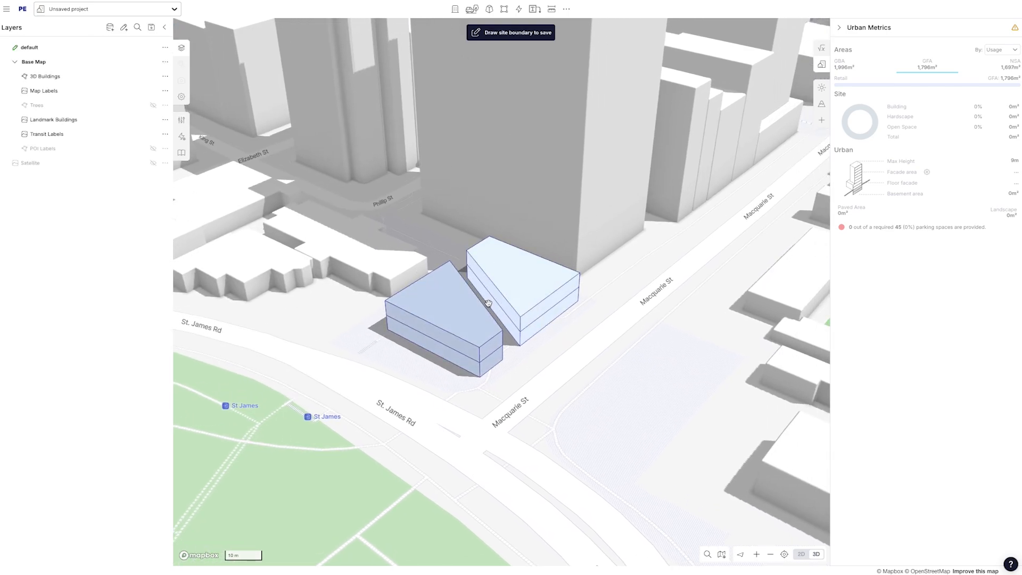
right_click_drag(573, 334, 566, 336)
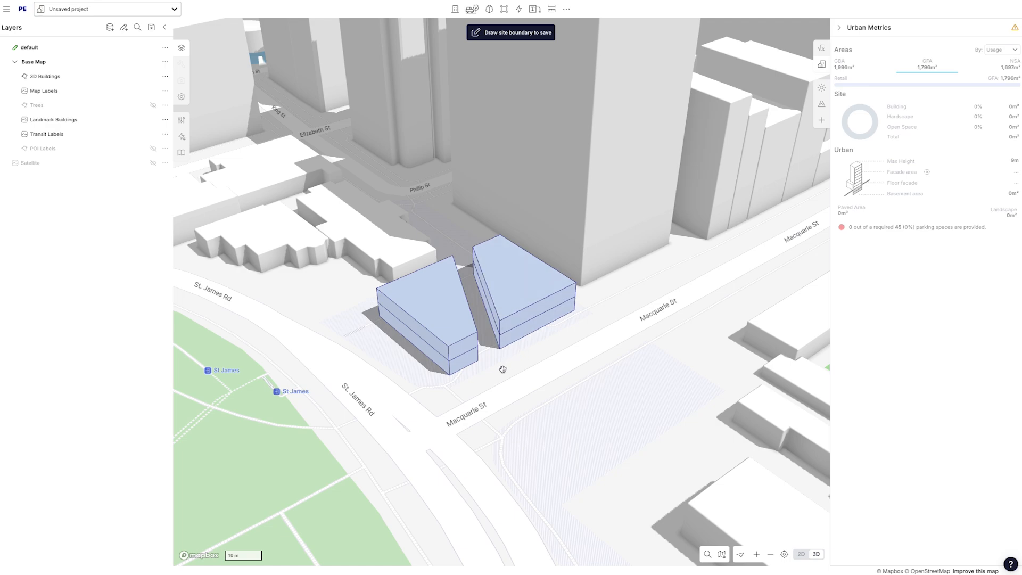
left_click(552, 9)
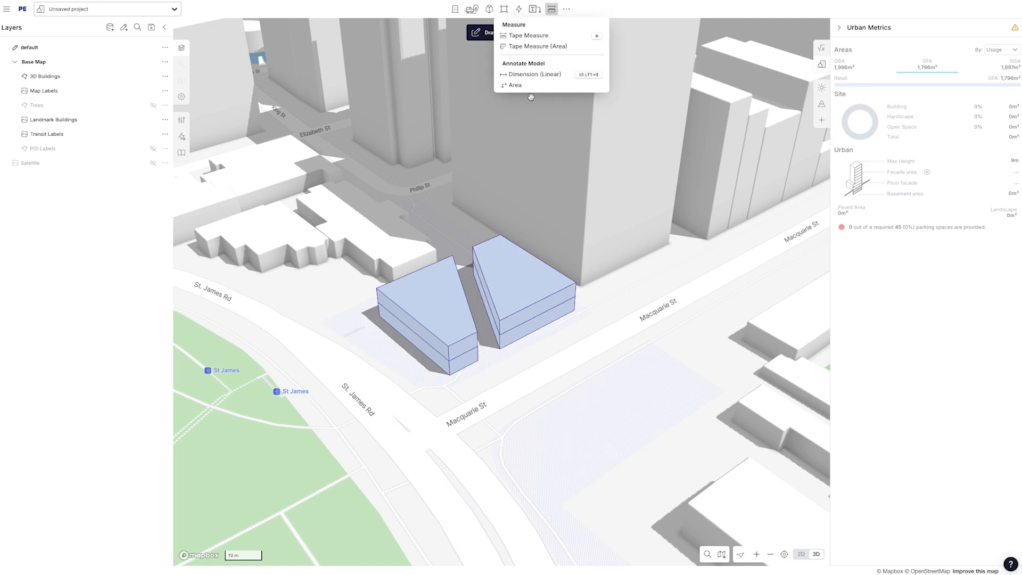
left_click(544, 76)
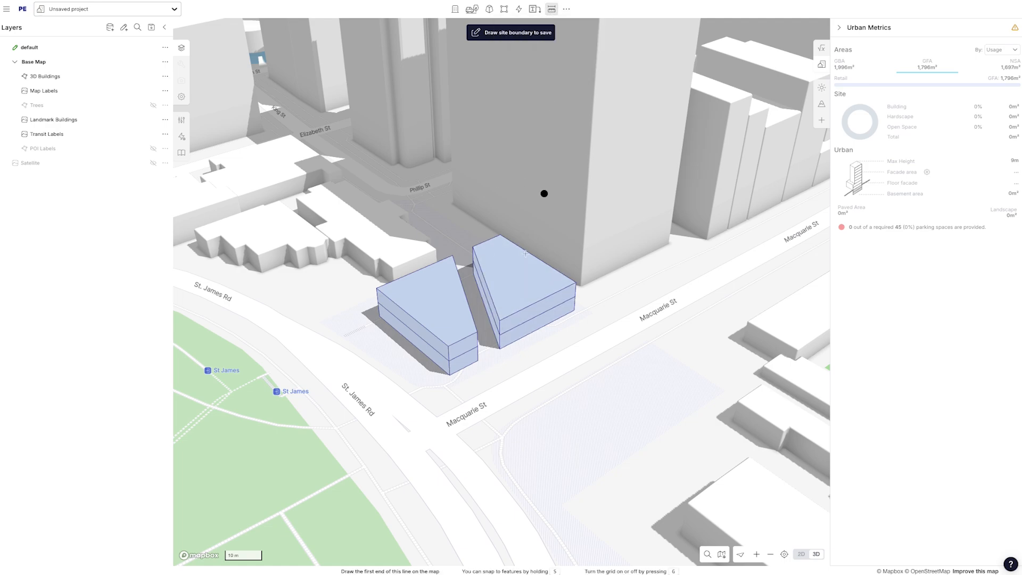
left_click(449, 375)
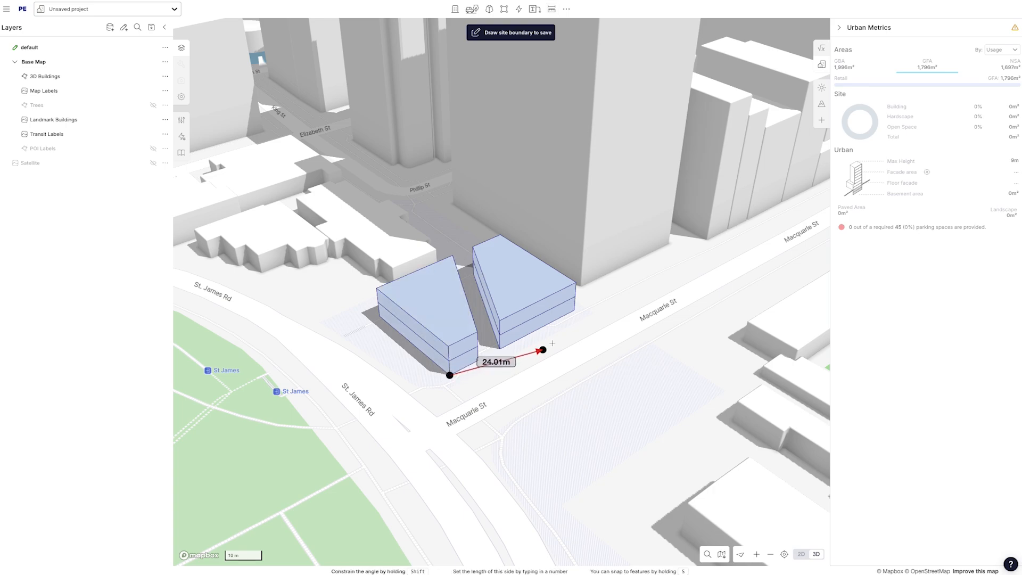
left_click(575, 310)
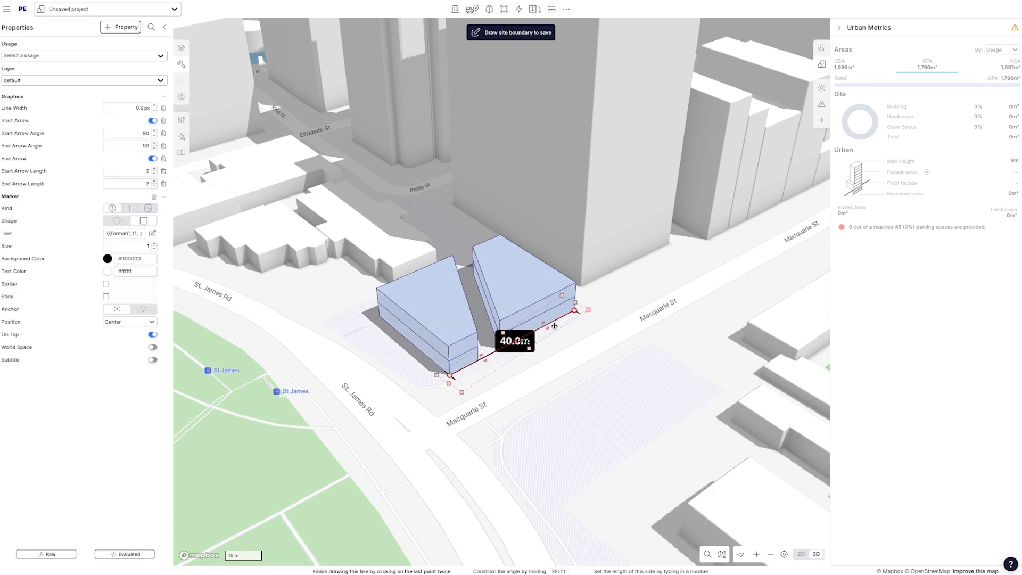
left_click(566, 390)
Add a linear dimension along the podium's St. James Rd side and nudge the Macquarie St dimension closer to the building
left_click(550, 10)
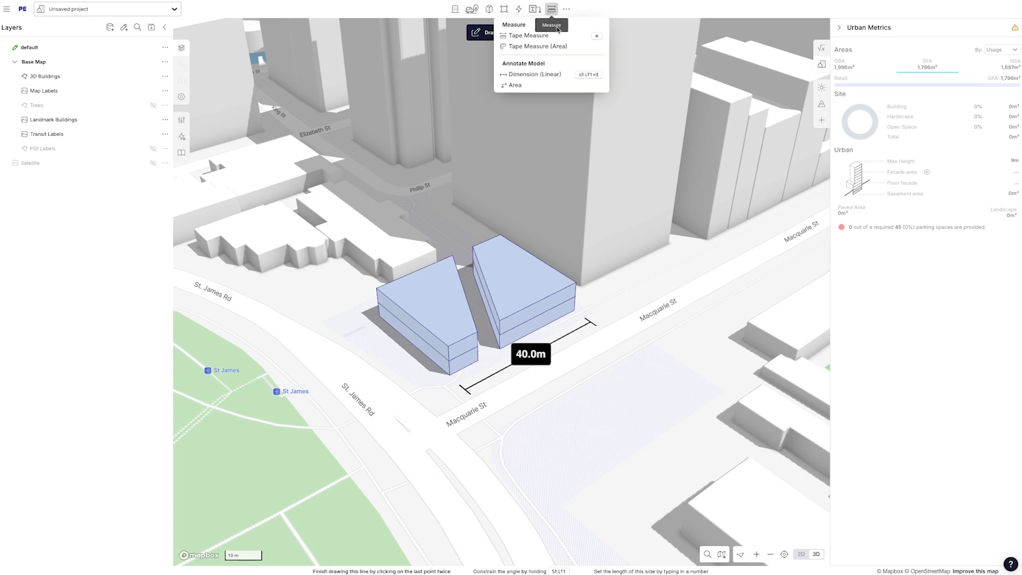
left_click(555, 74)
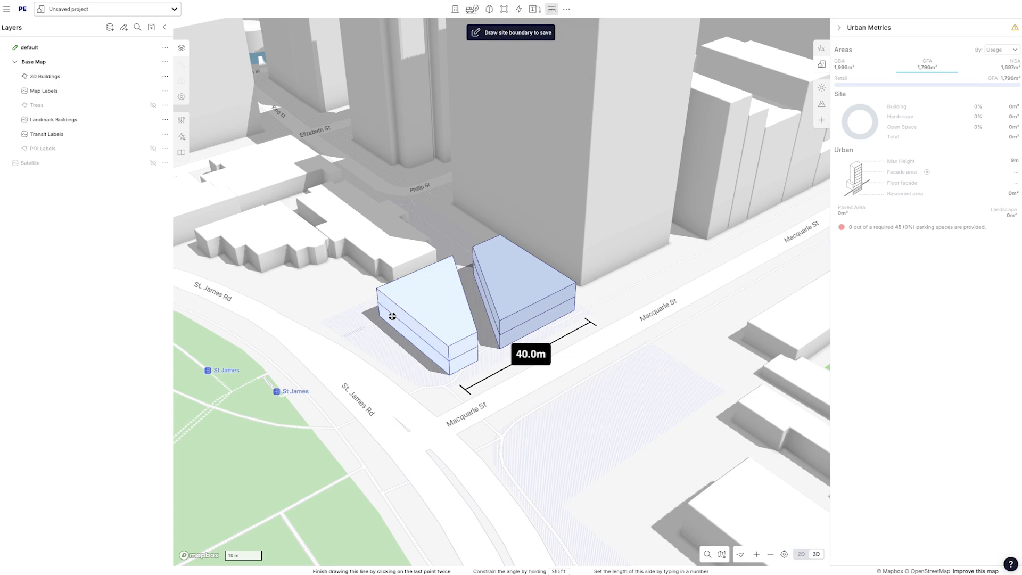
left_click(379, 316)
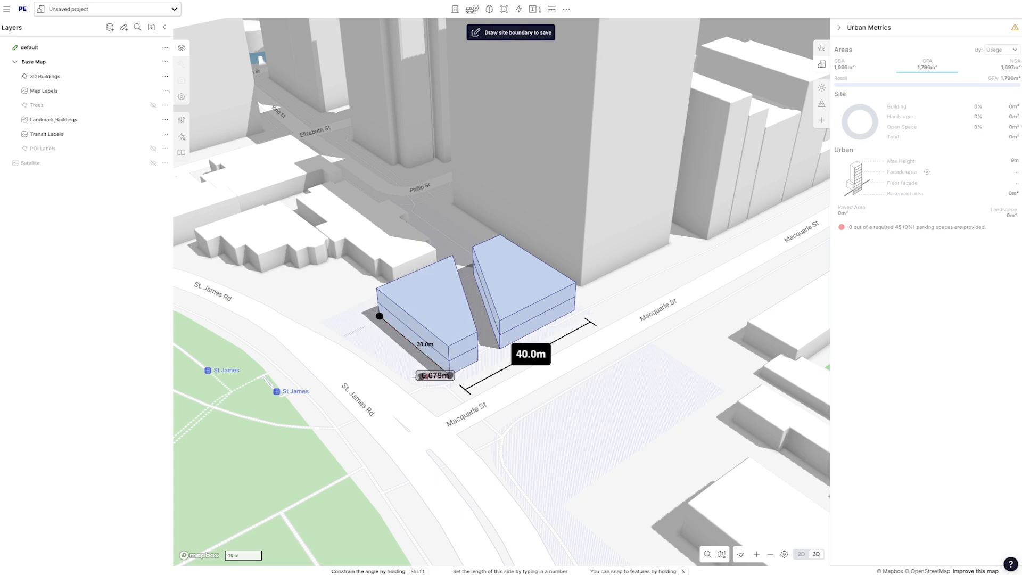
left_click(438, 370)
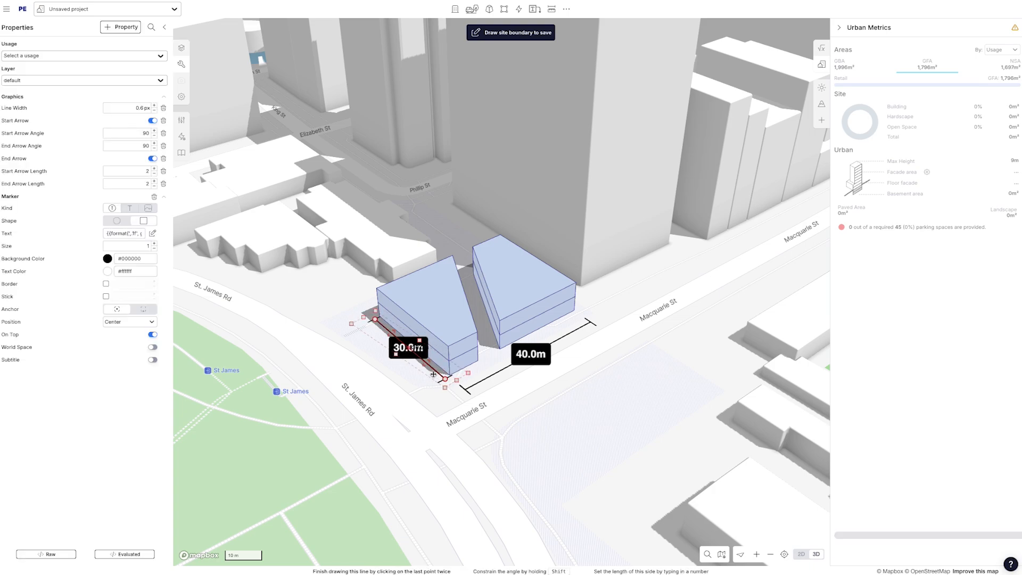
left_click(537, 354)
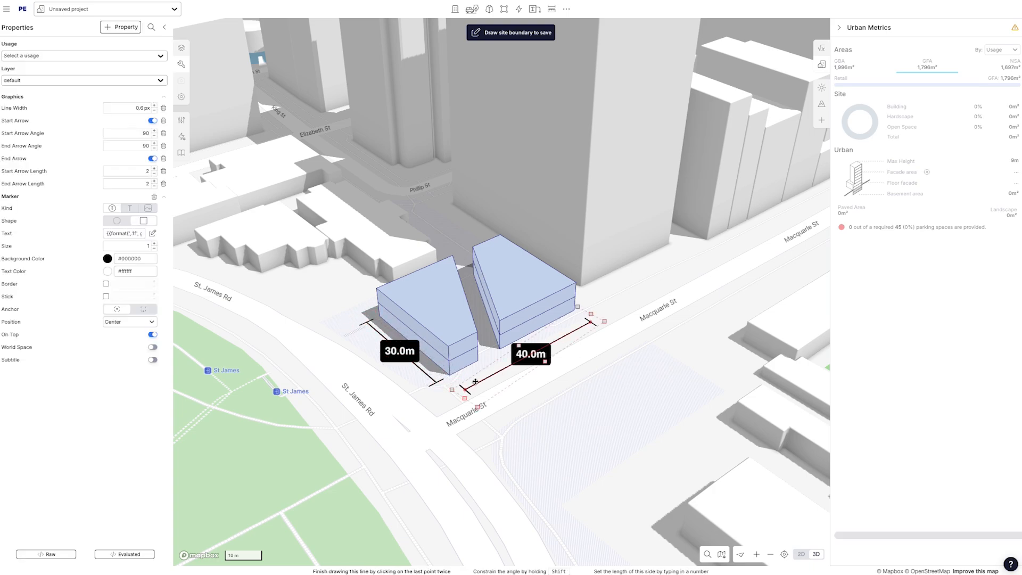
left_click_drag(539, 356, 534, 352)
Reduce the marker size of both linear dimensions to 0.6
left_click(431, 379, "shift")
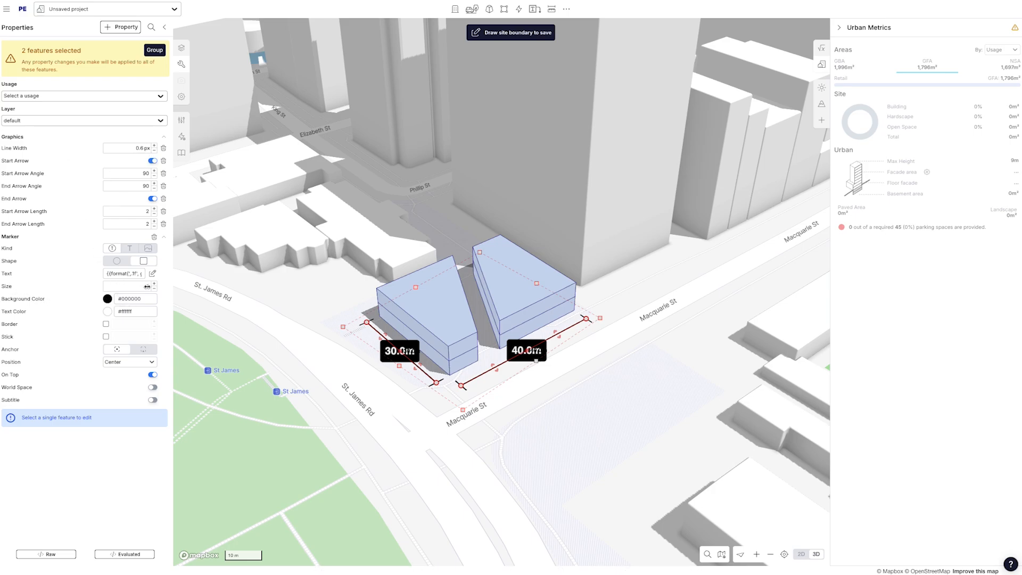
left_click_drag(133, 290, 129, 293)
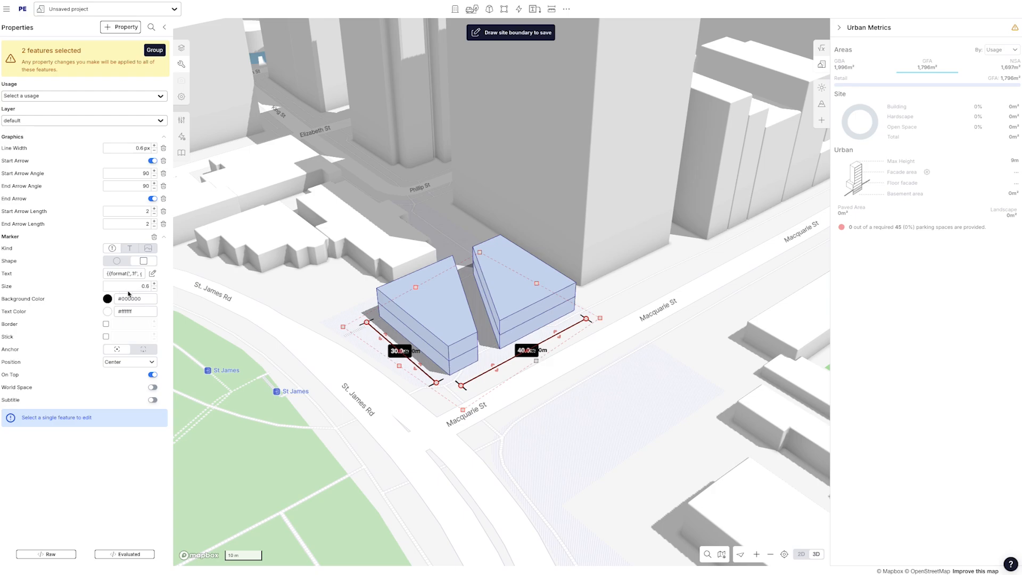
left_click(305, 309)
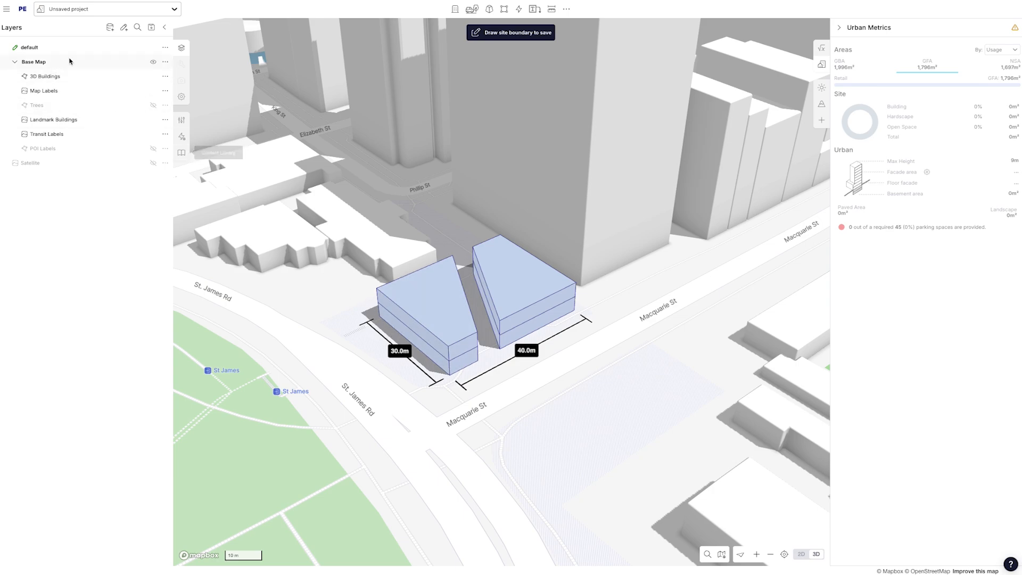
Move both linear dimensions to a new drawing layer named "anno" and hide that layer
left_click(420, 368)
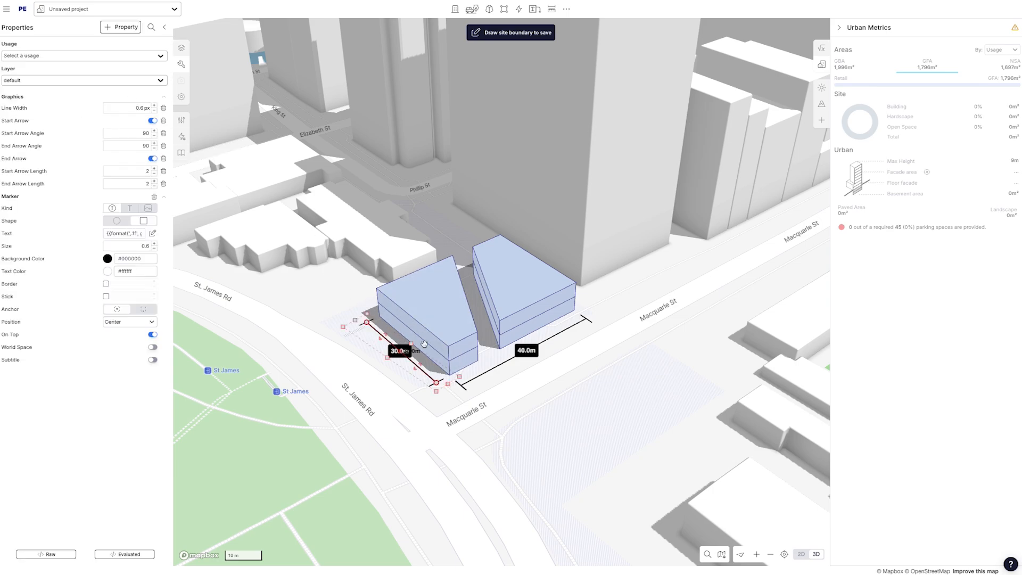
left_click(489, 370, "shift")
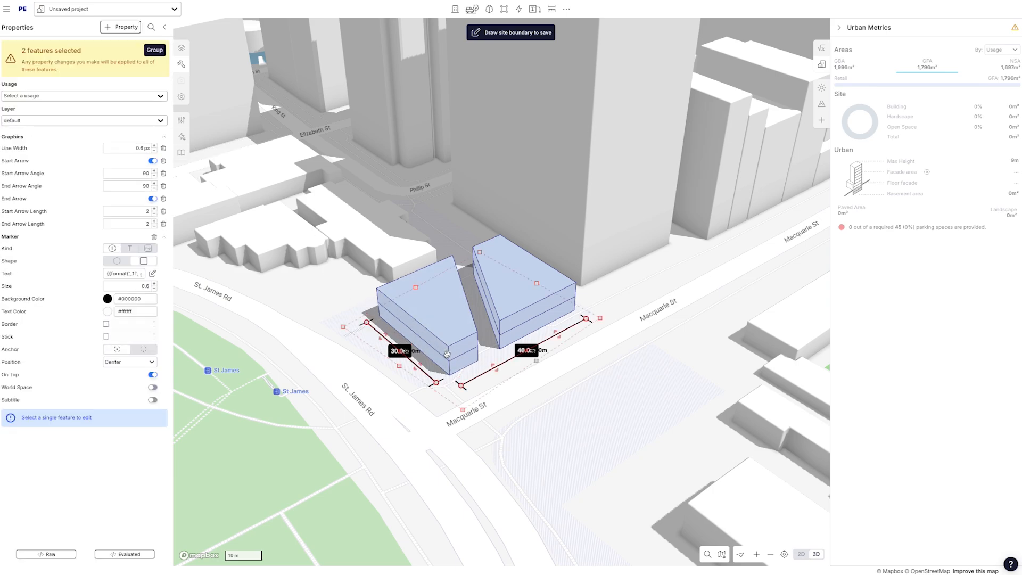
left_click(31, 120)
left_click(31, 137)
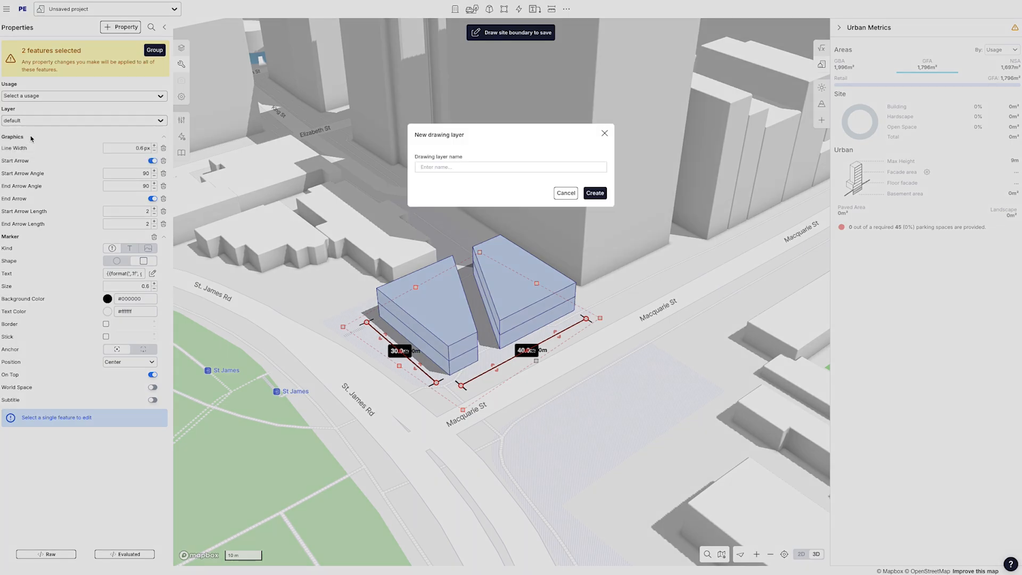
type("anno")
left_click(594, 192)
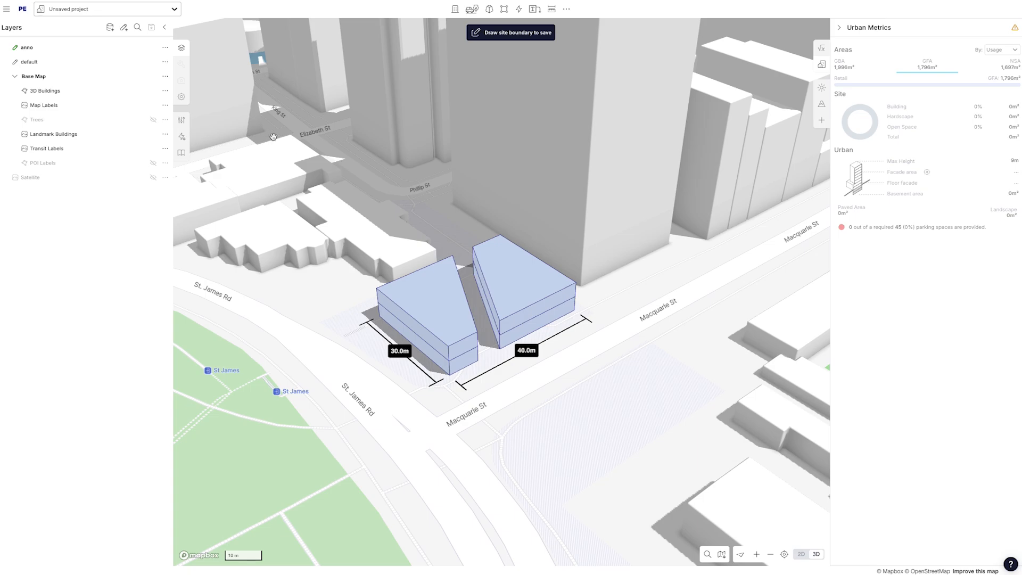
left_click(152, 48)
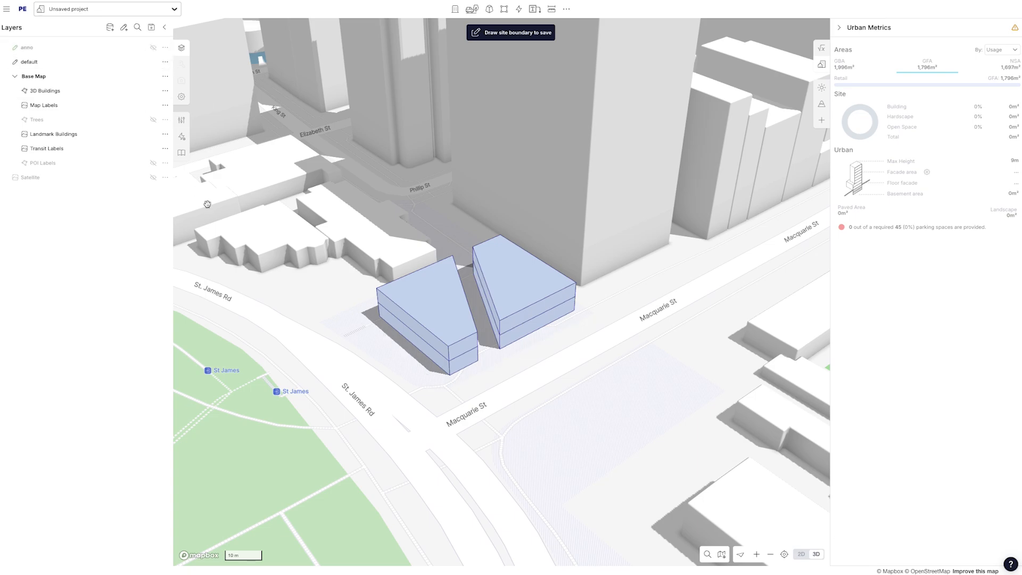
Try to draw a 30 by 40 m rectangle over the podium, starting along its St. James Rd side
mouse_move(302, 242)
right_mouse_down()
mouse_move(370, 246)
mouse_move(307, 243)
right_mouse_up()
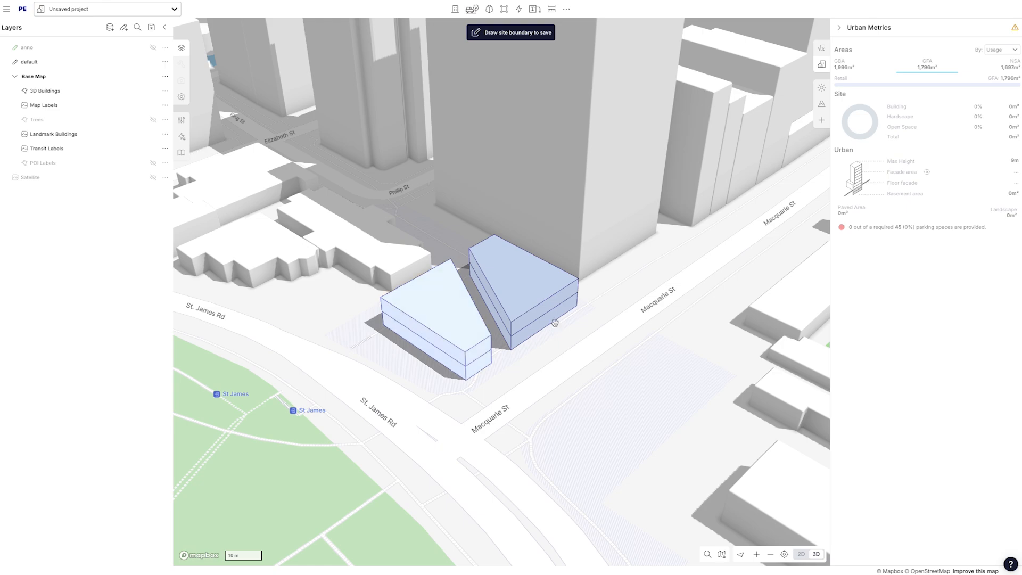
left_click_drag(615, 338, 571, 331)
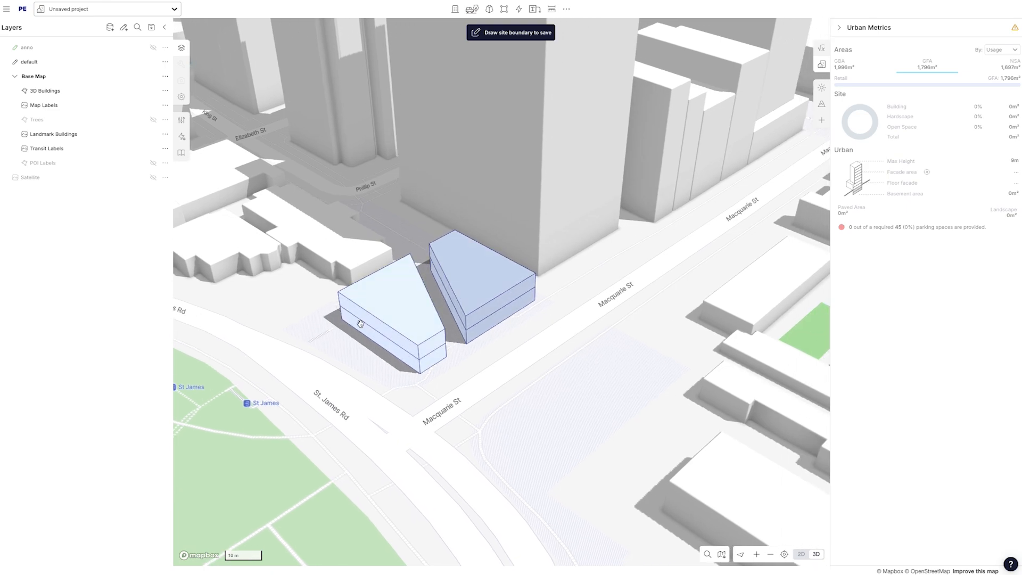
key("r")
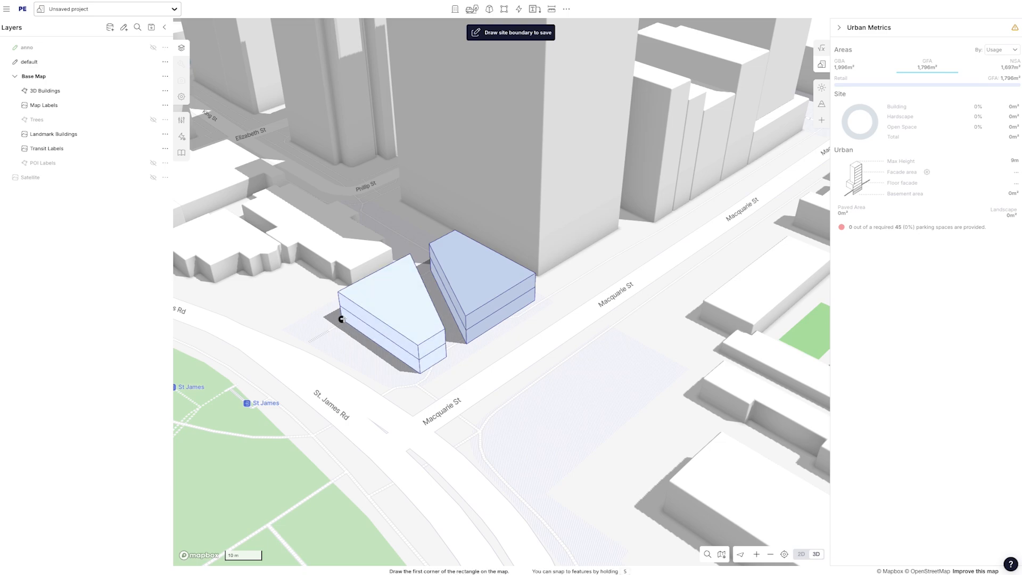
left_click(504, 9)
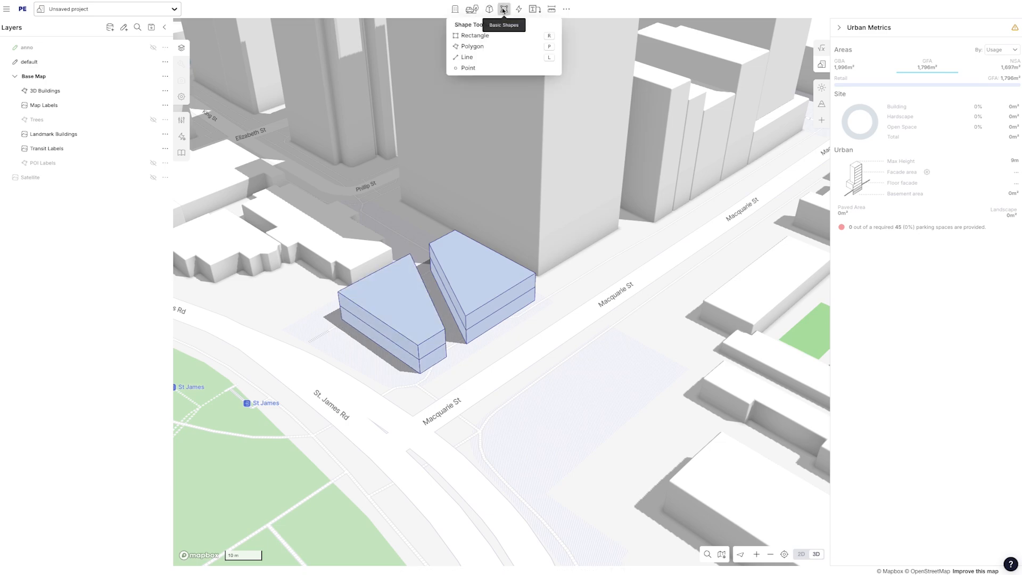
left_click(470, 35)
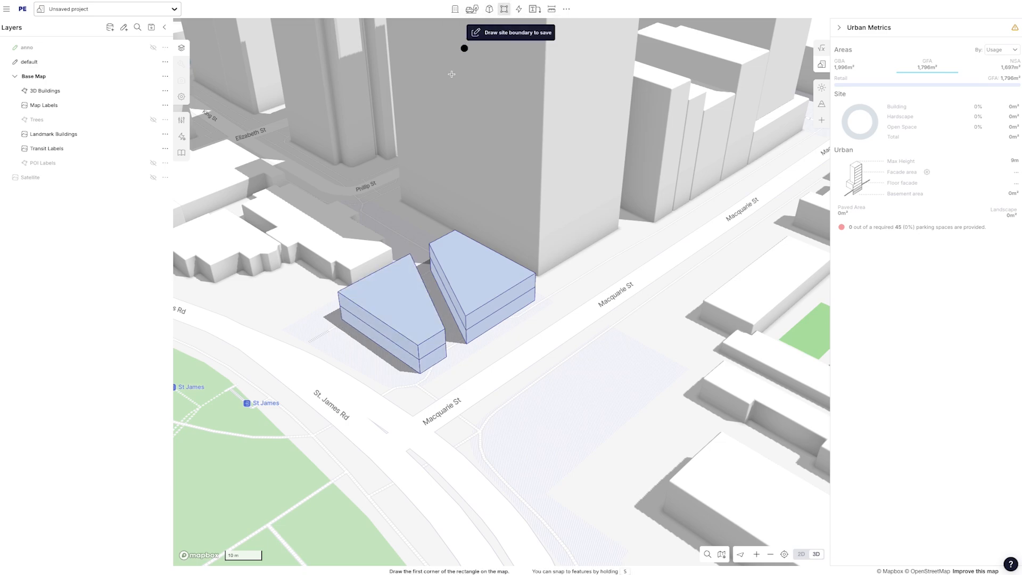
left_click(341, 318)
left_click(420, 373)
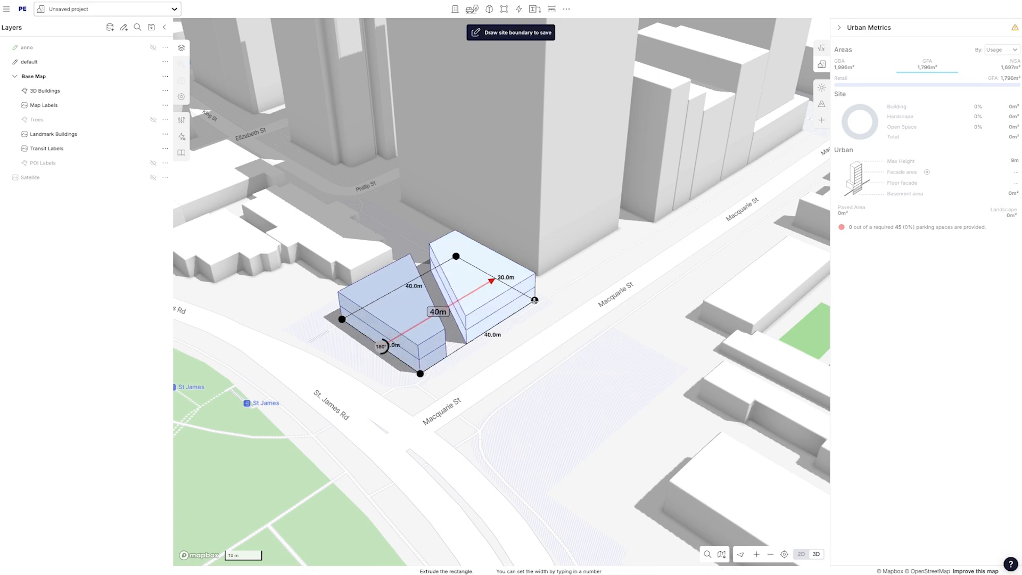
left_click(533, 303)
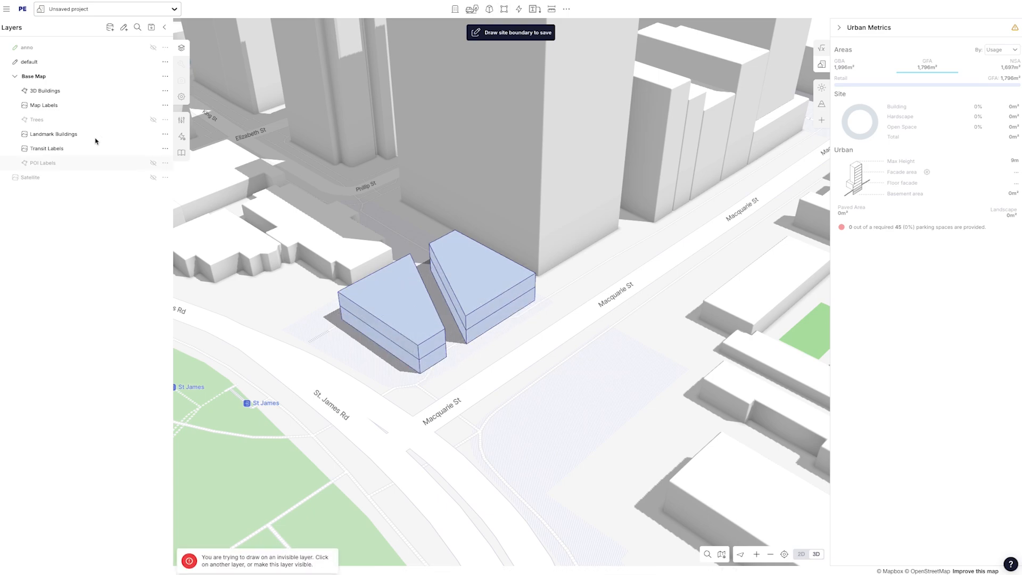
Make the "default" drawing layer active and draw a 30 by 40 m rectangle snapped to the podium's outer corners
left_click(16, 63)
left_click(341, 319)
left_click(420, 373)
left_click(534, 300)
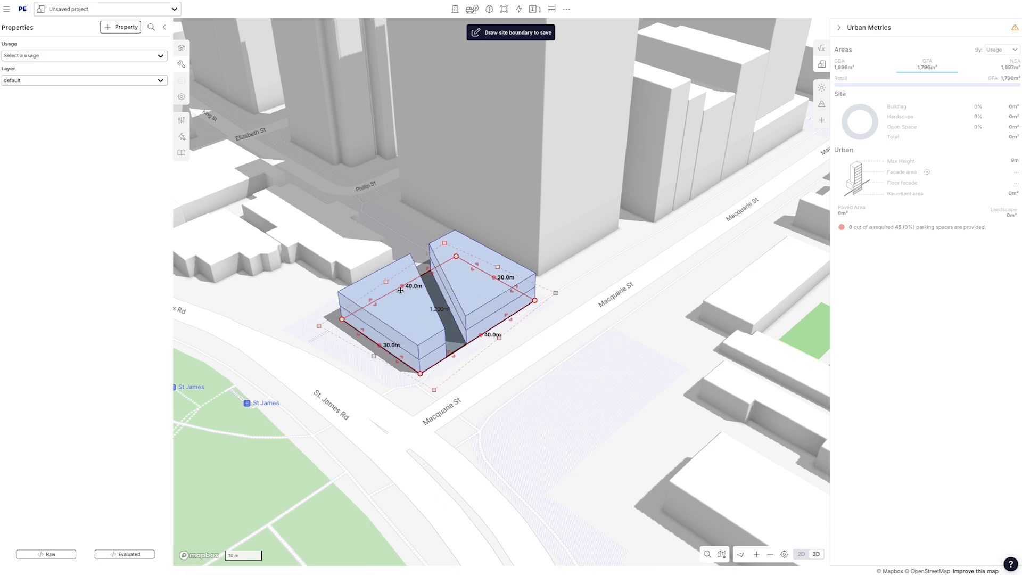
Assign the Commercial building usage to the new rectangle
left_click(89, 56)
type("comm")
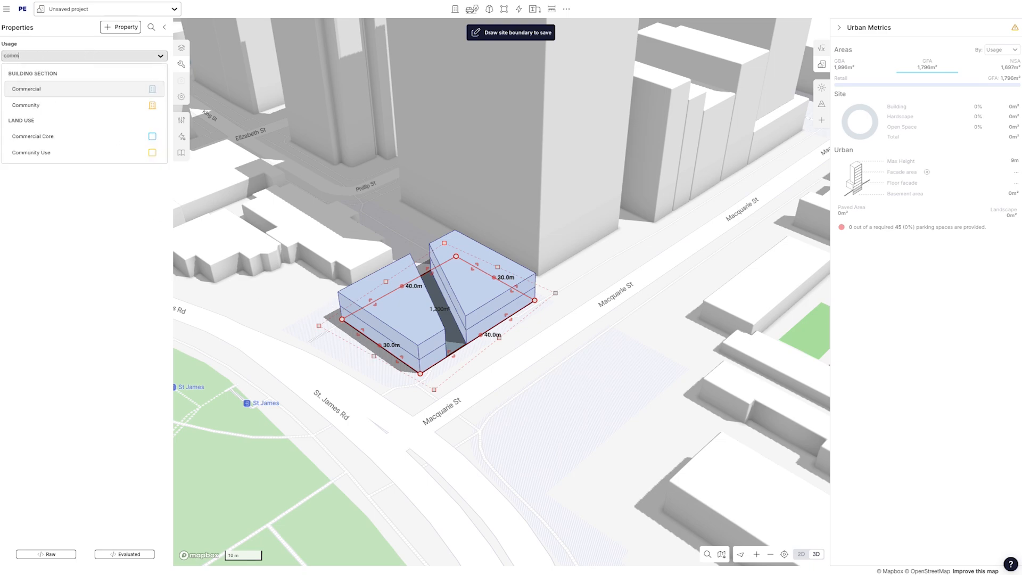
left_click(107, 91)
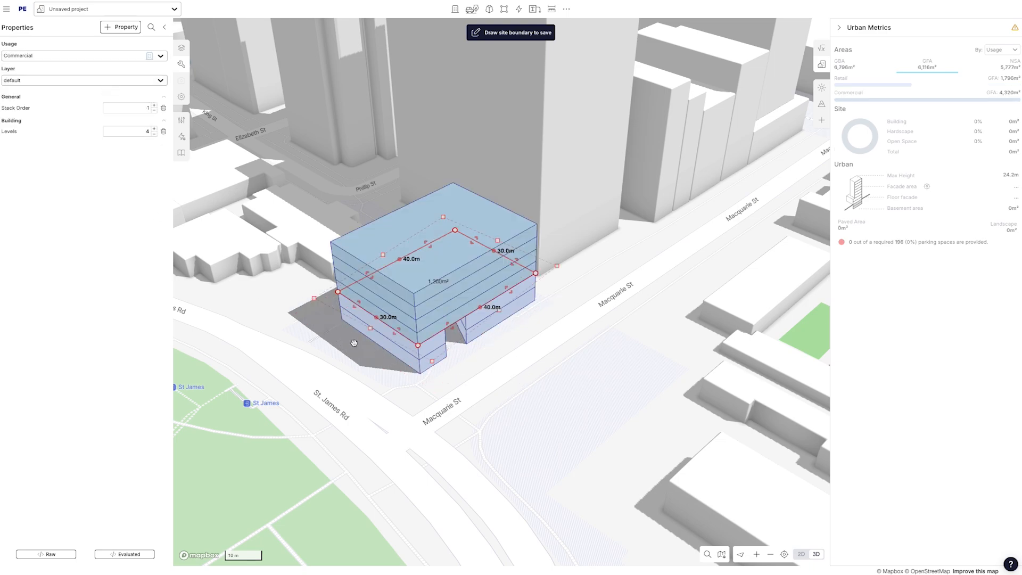
Move the commercial volume off the podium across Macquarie St and set its stack order to 3
left_click_drag(334, 339, 433, 445)
right_click_drag(433, 446, 631, 344)
left_click_drag(648, 339, 535, 296)
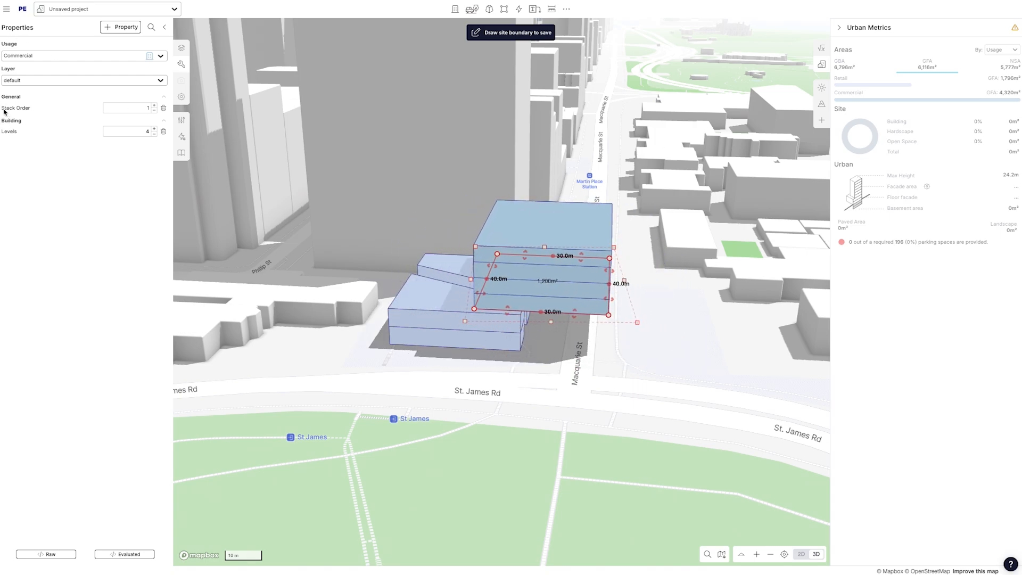
left_click_drag(574, 309, 650, 318)
left_click(154, 110)
left_click(154, 110)
left_click(154, 110)
left_click(154, 110)
mouse_move(630, 340)
left_mouse_down()
mouse_move(510, 324)
mouse_move(636, 334)
left_mouse_up()
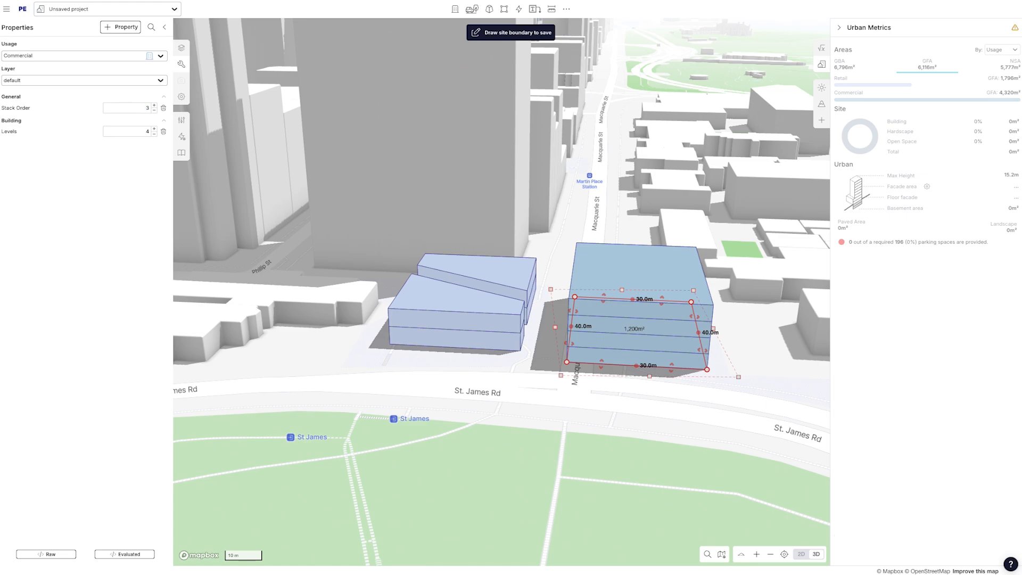
Move the commercial volume back over the podium and align their corners in plan view using Base Point Move
left_click_drag(617, 339, 489, 340)
key("2")
key("ctrl+k")
type("bas")
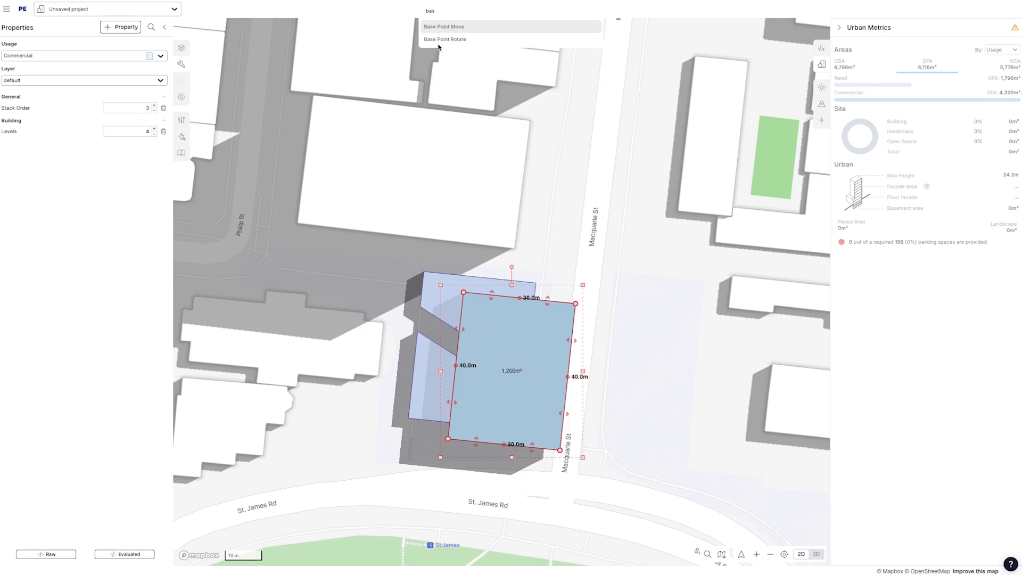
left_click(440, 26)
left_click(463, 292)
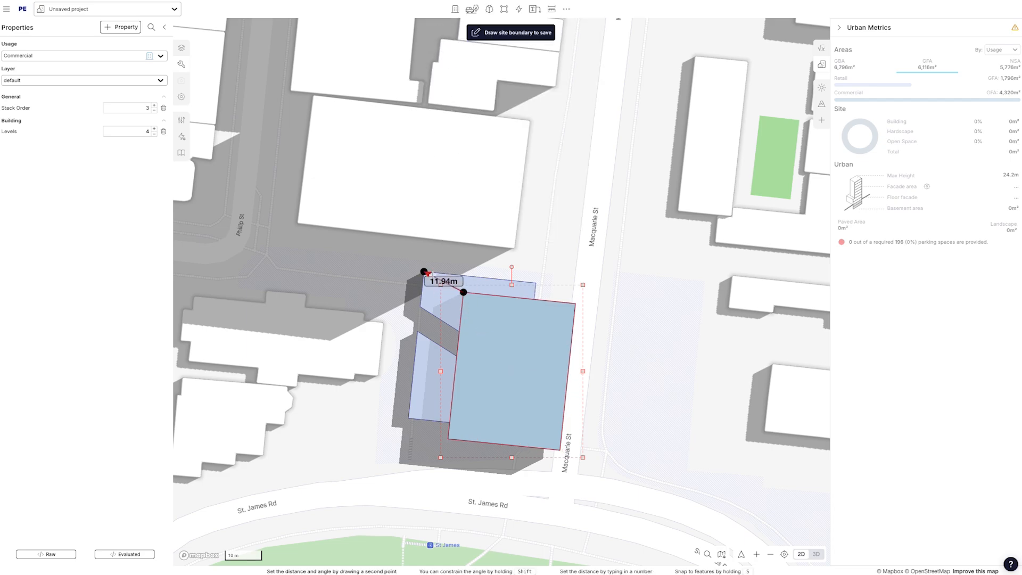
left_click(424, 272)
left_click(606, 321)
Select the commercial volume in 3D view and increase its levels to 8
right_click_drag(606, 321, 600, 376)
left_click(469, 287)
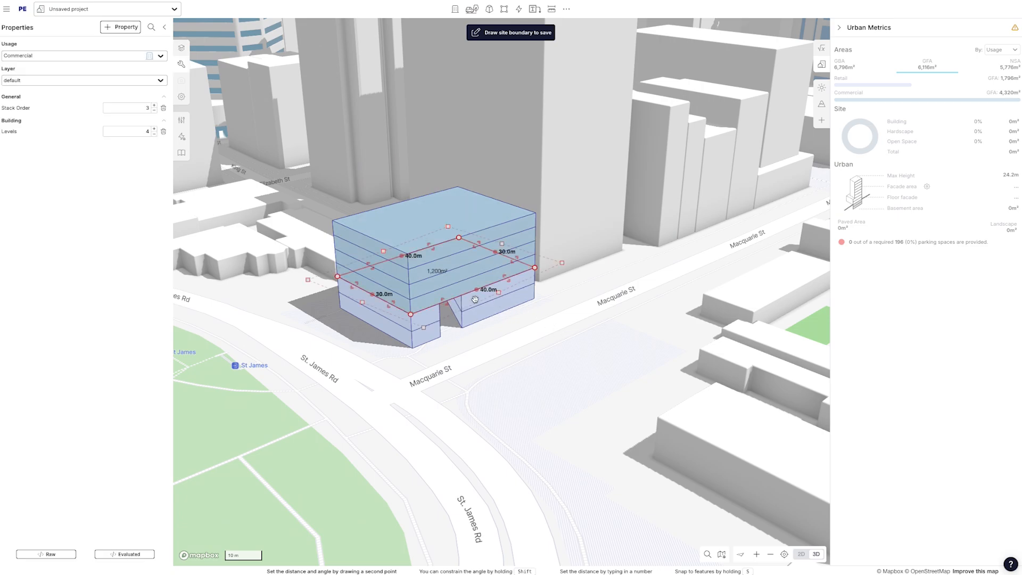
left_click(154, 129)
left_click(154, 129)
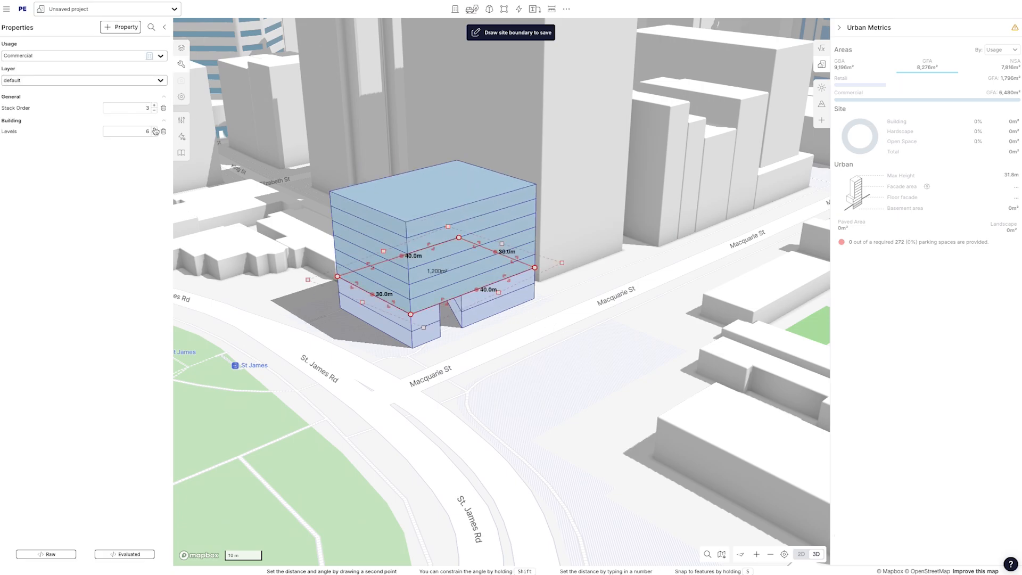
left_click(154, 129)
left_click(154, 130)
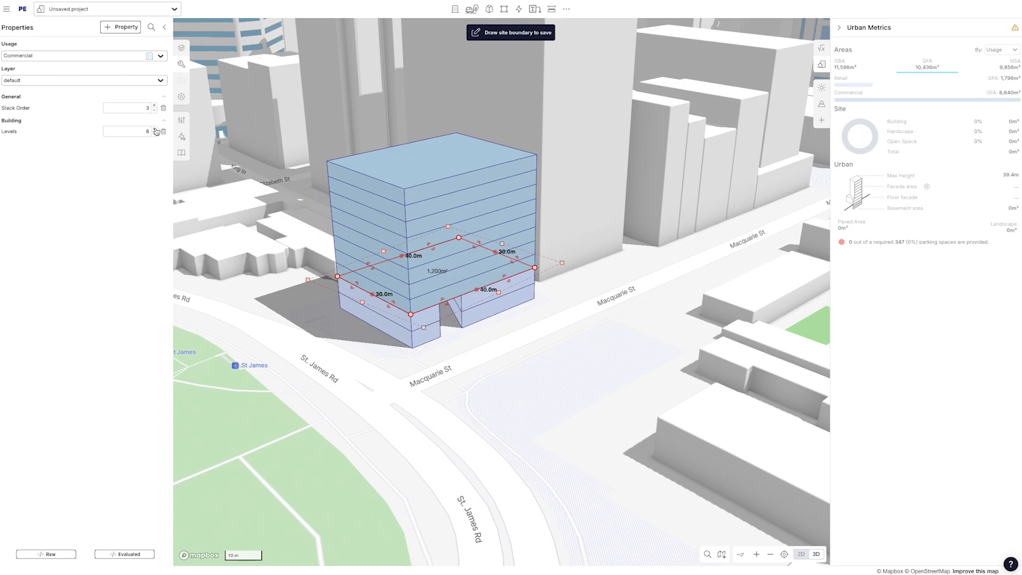
Change the Commercial usage's fill colour to light grey #edf1f4 in the Usage Editor and save it
left_click(182, 121)
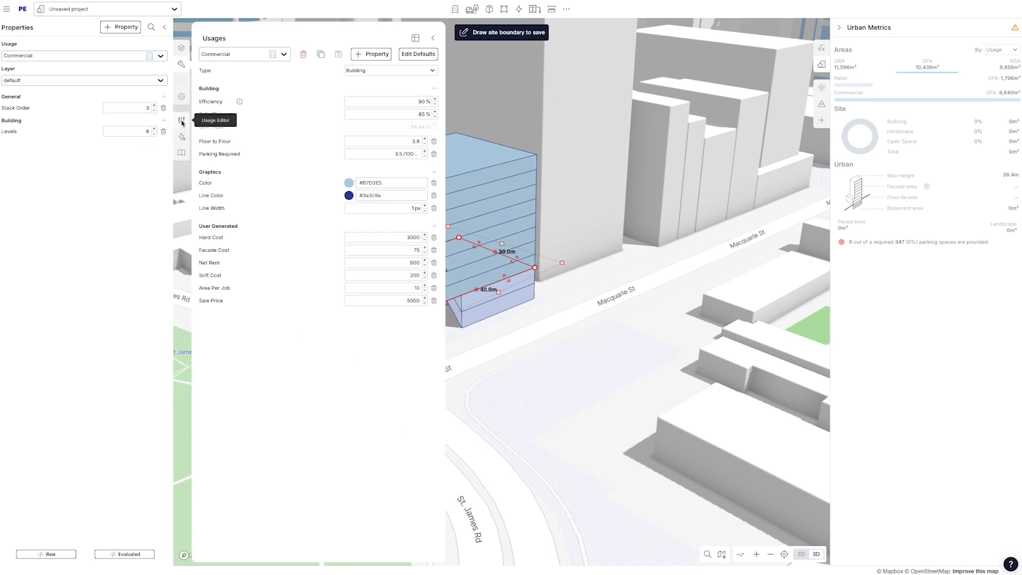
left_click(349, 183)
left_click_drag(342, 227, 307, 218)
left_click(307, 169)
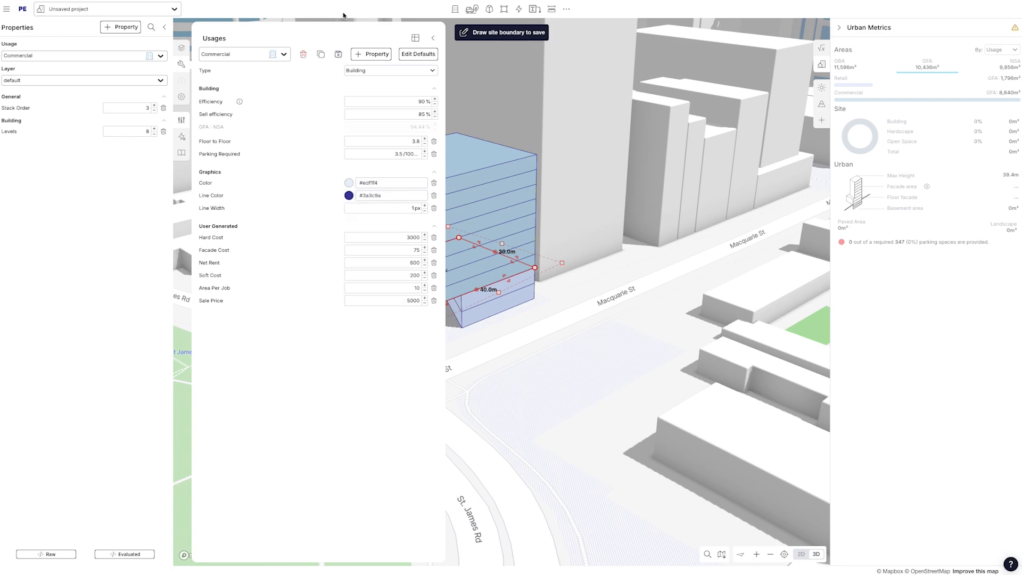
left_click(338, 54)
Set the Commercial usage's line colour to brown #815323
left_click(348, 194)
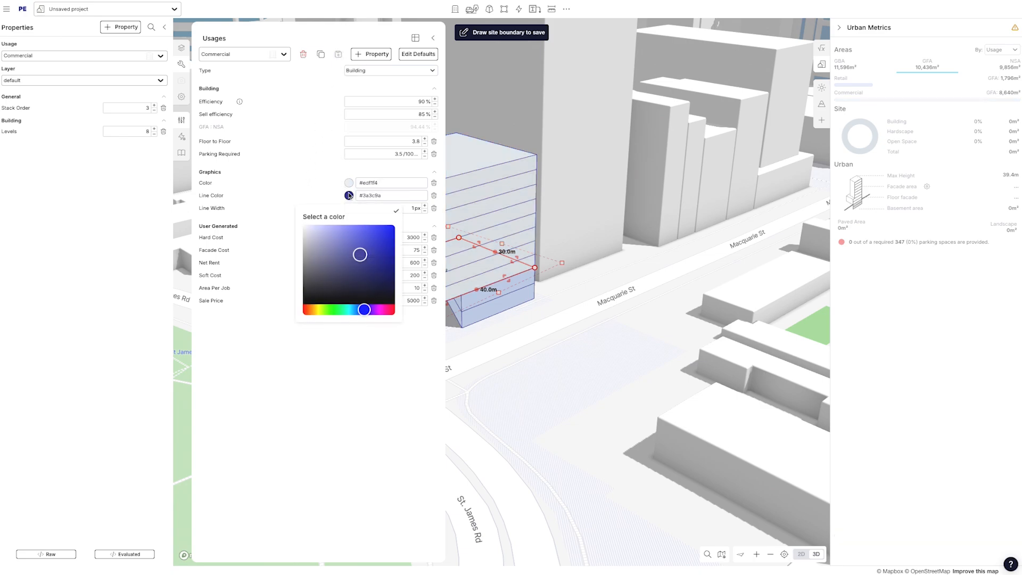
left_click(311, 310)
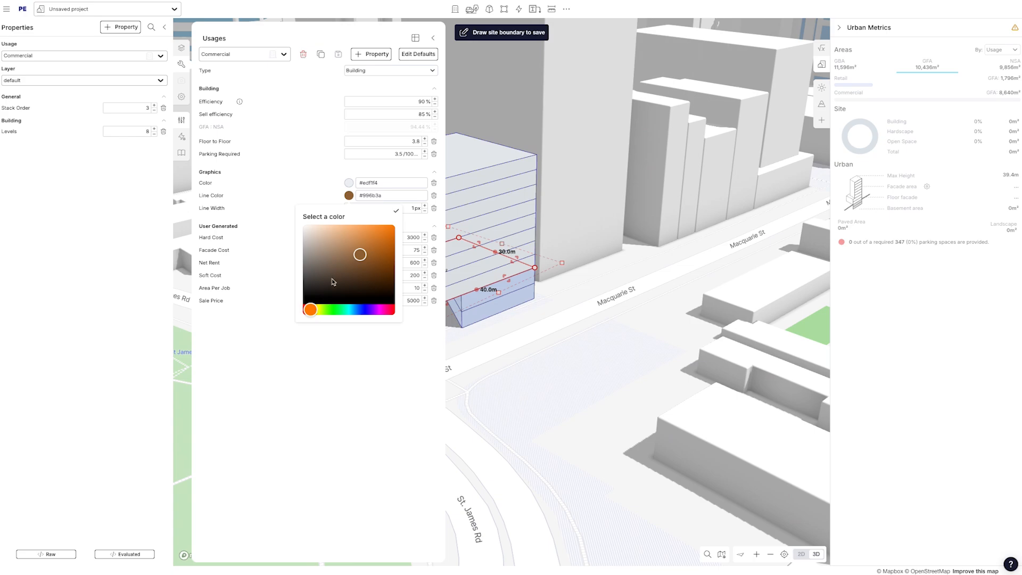
left_click_drag(361, 258, 370, 261)
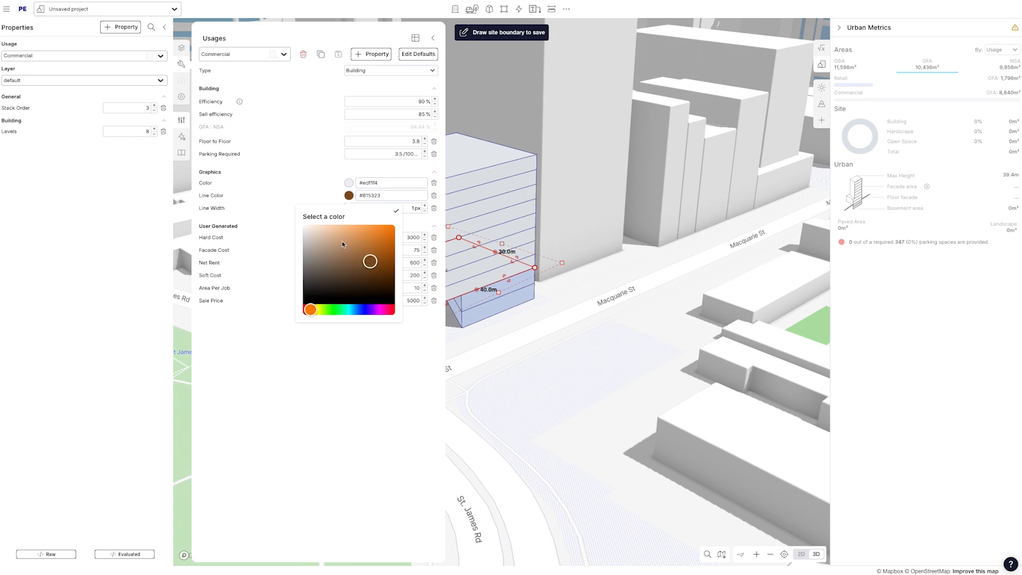
Warm the Commercial usage's fill colour to #f5f0ed and save the usage's colour changes
left_click(349, 183)
left_click(312, 296)
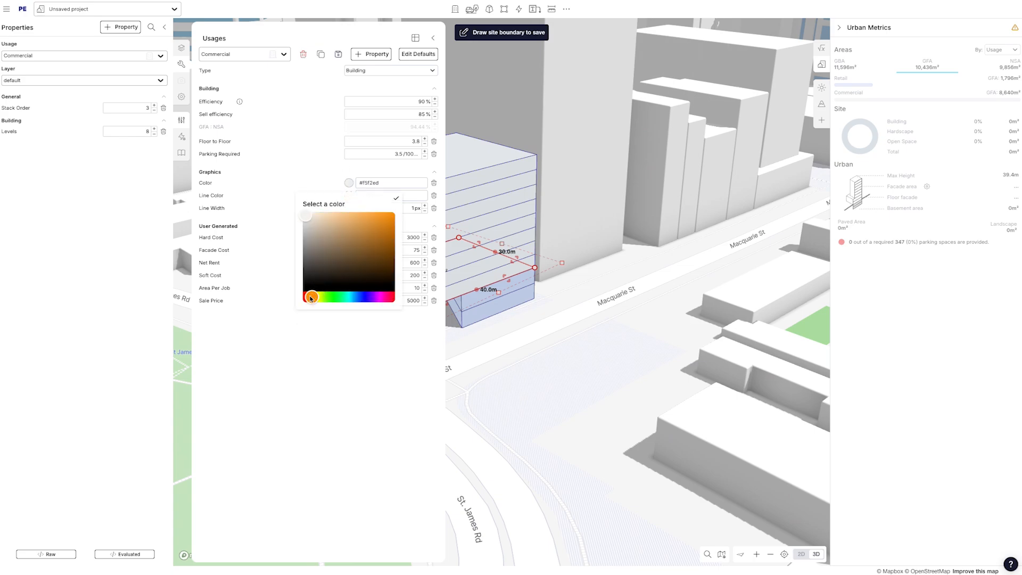
left_click_drag(311, 298, 309, 300)
left_click(320, 87)
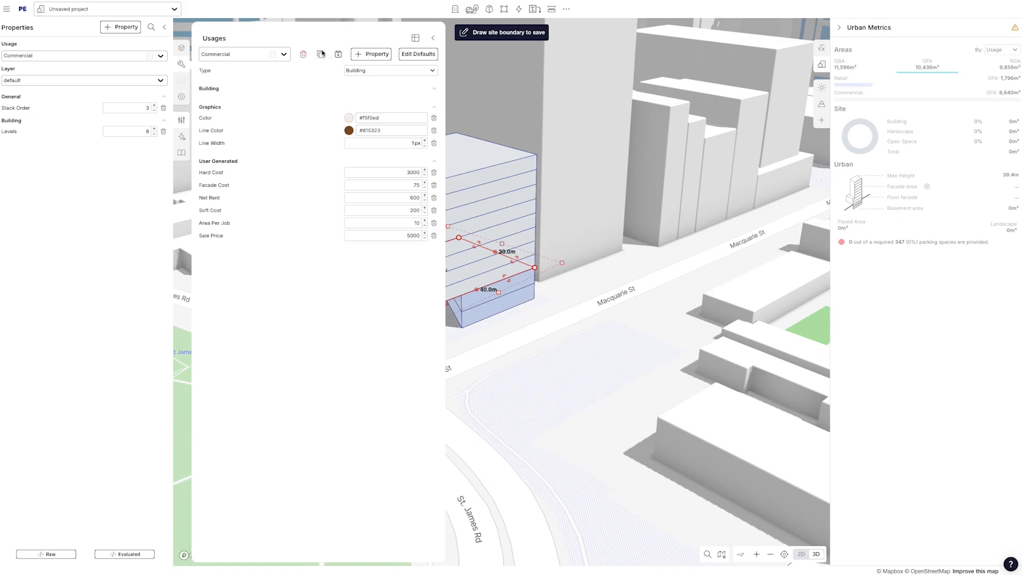
left_click(321, 55)
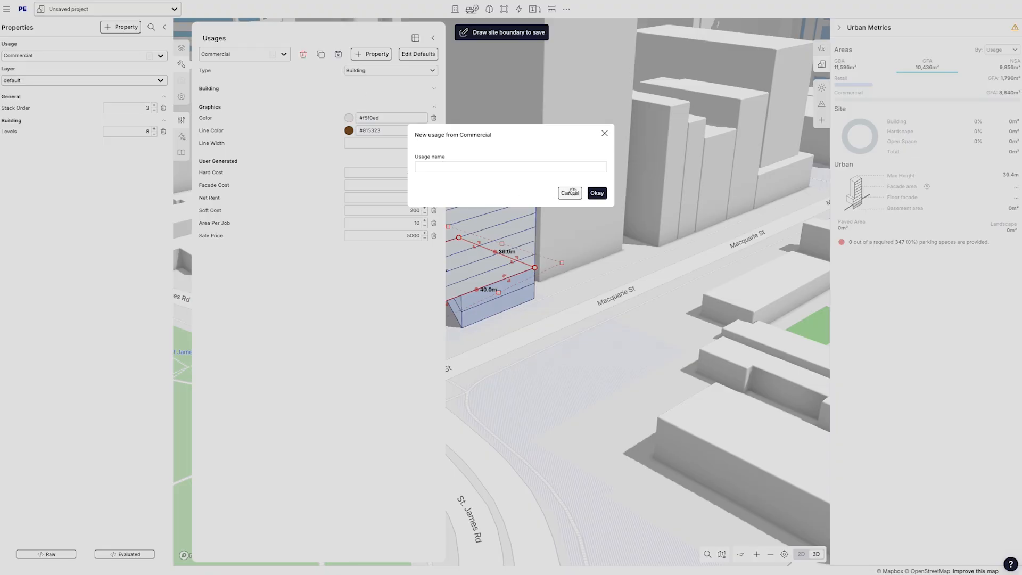
left_click(597, 193)
left_click(338, 54)
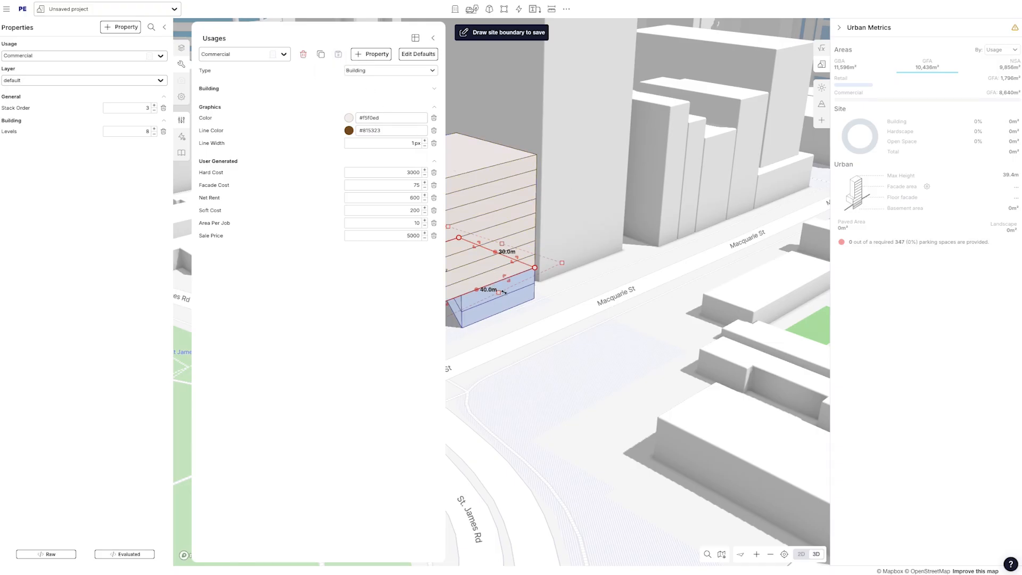
Lighten the Commercial usage's fill colour to #fffaf7, save it, close the Usage Editor and deselect the volume
left_click(349, 118)
left_click(309, 149)
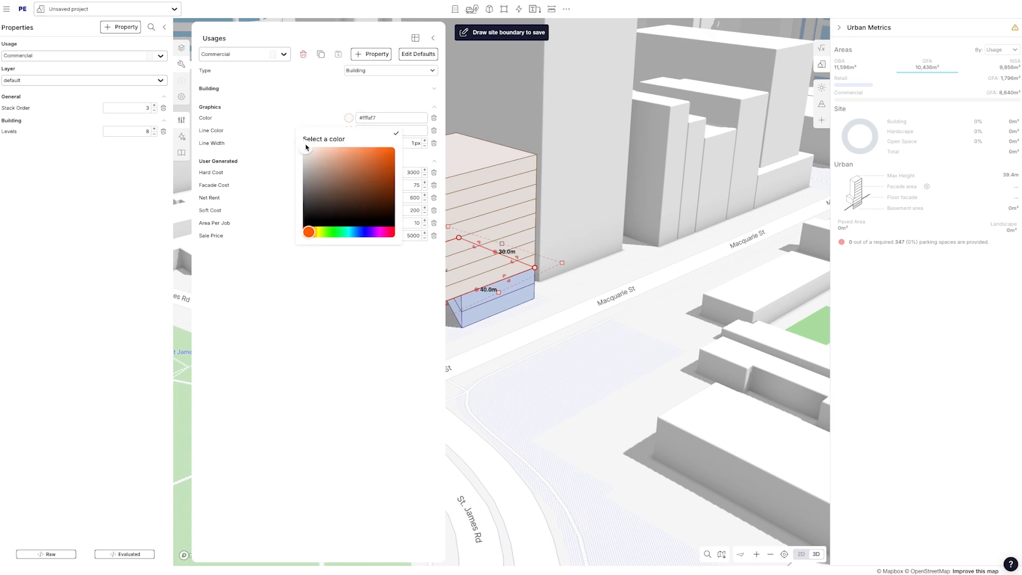
left_click(334, 40)
left_click(339, 55)
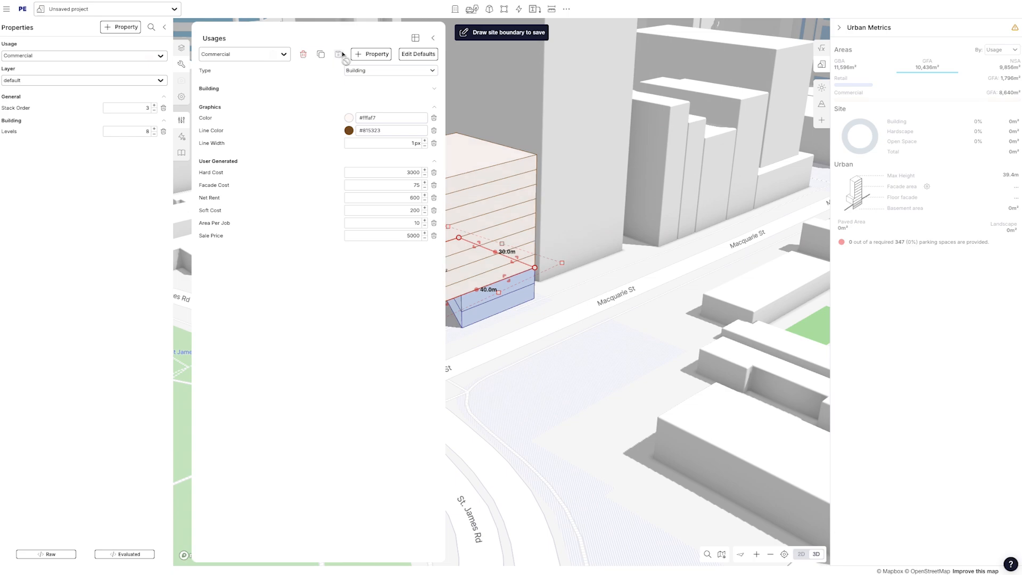
left_click(435, 38)
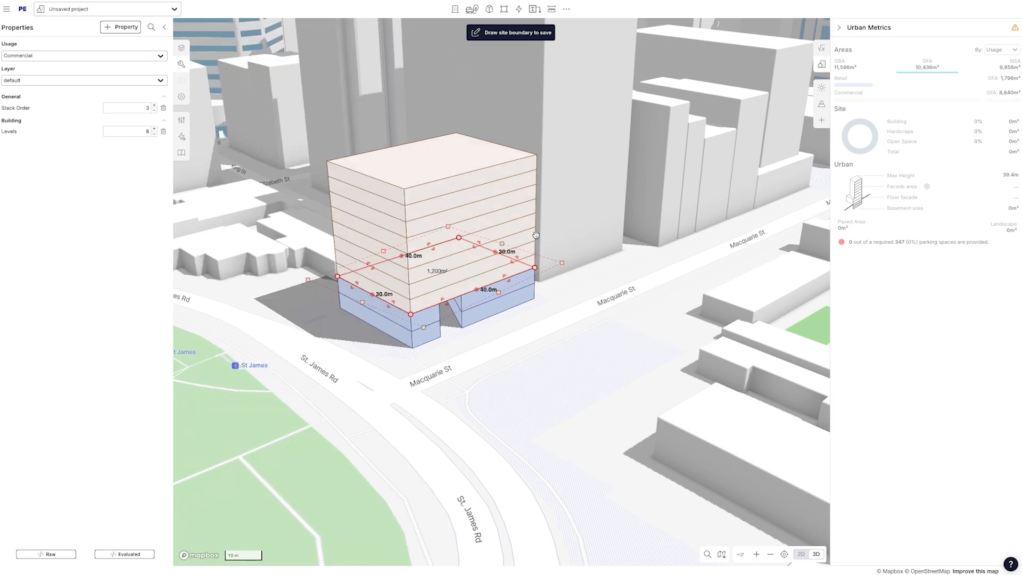
left_click(559, 232)
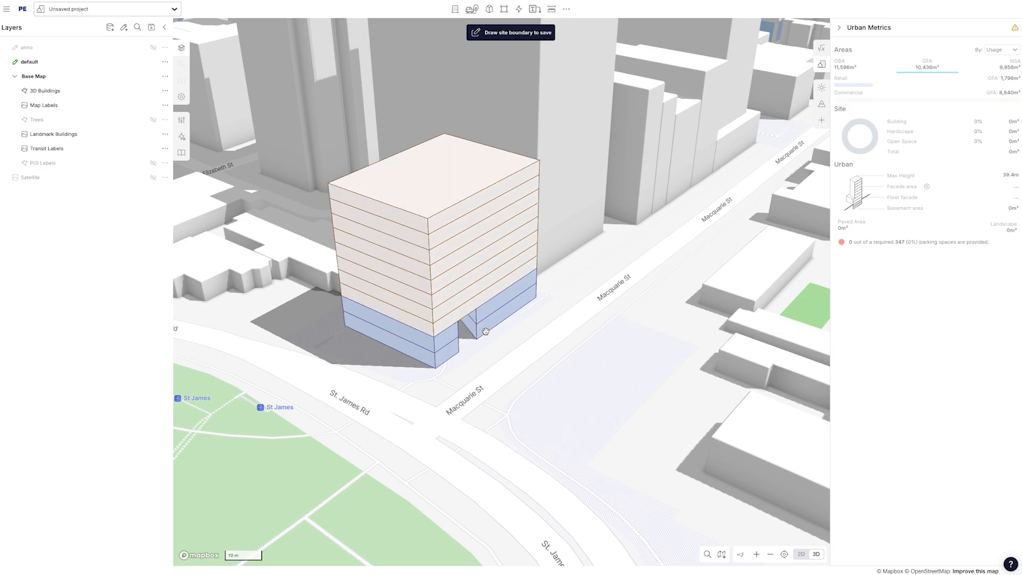
Copy the commercial volume and paste the duplicate in place so that it stacks above the original
left_click(449, 290)
key("ctrl+c")
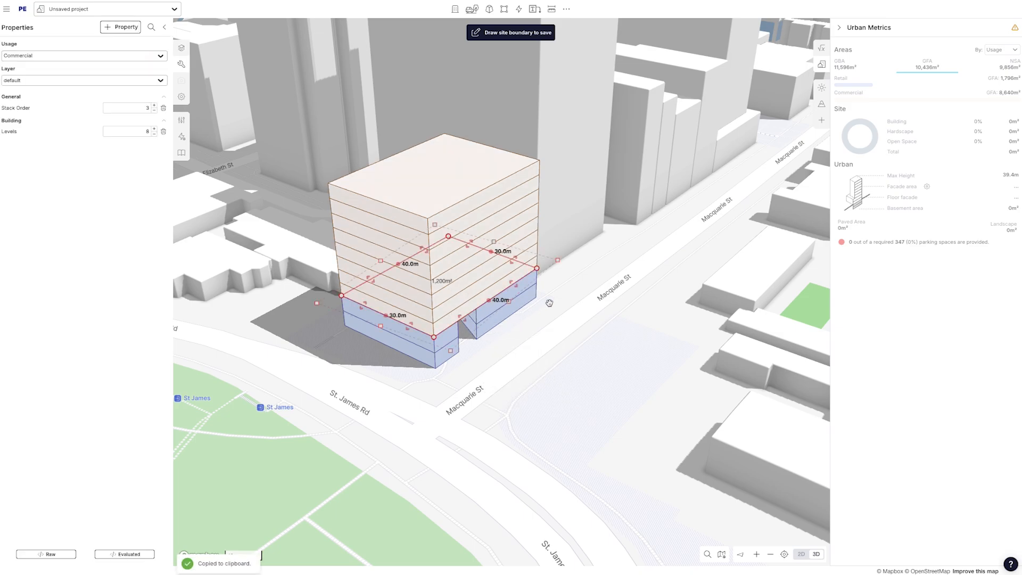
key("ctrl+v")
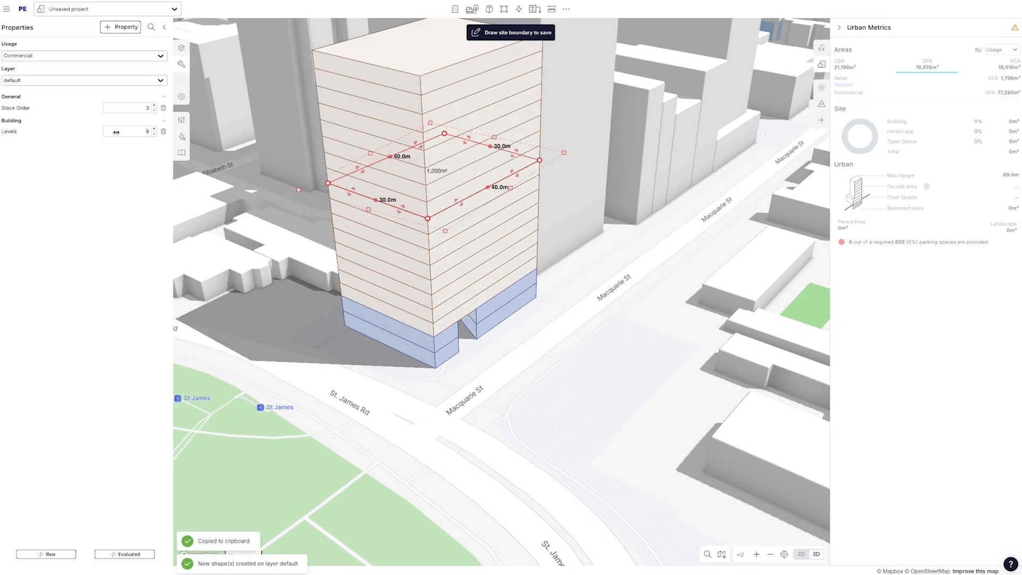
Place the duplicate beneath the original with stack order 2 and 8 levels, and pull its sides in to 26 by 36 m
left_click(154, 111)
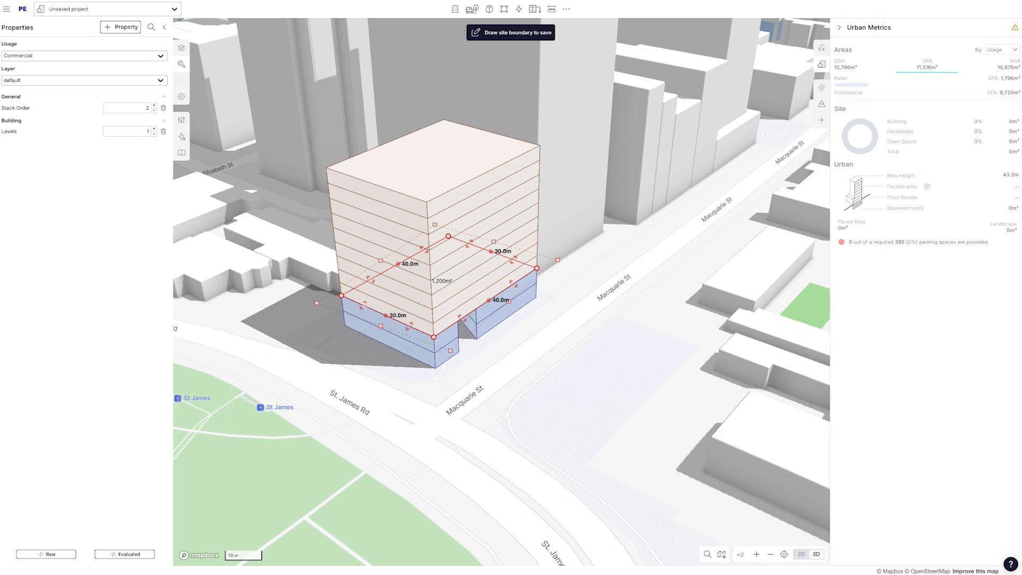
left_click_drag(367, 307, 381, 282)
key("8")
left_click_drag(467, 314, 458, 312)
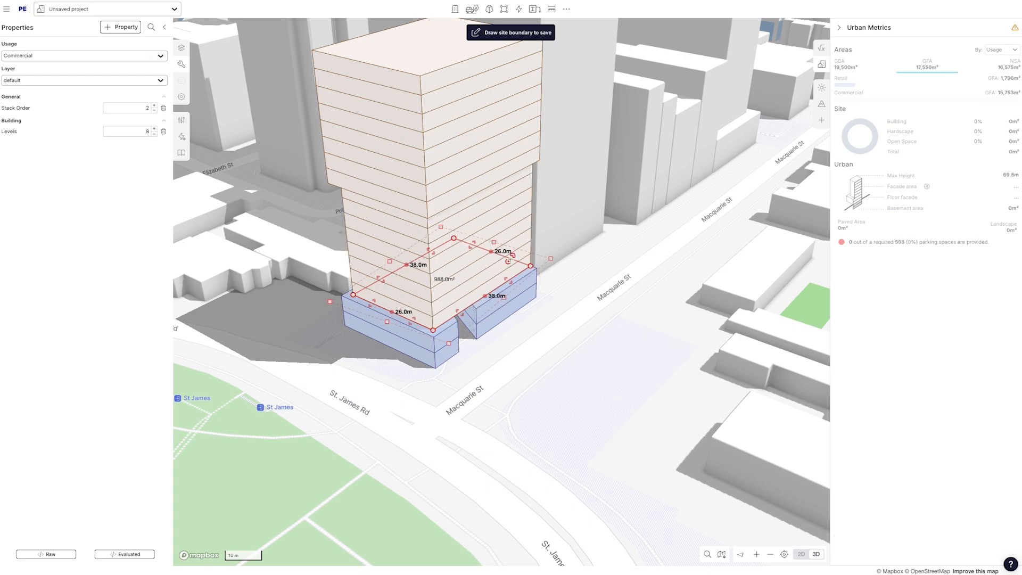
left_click_drag(498, 265, 502, 266)
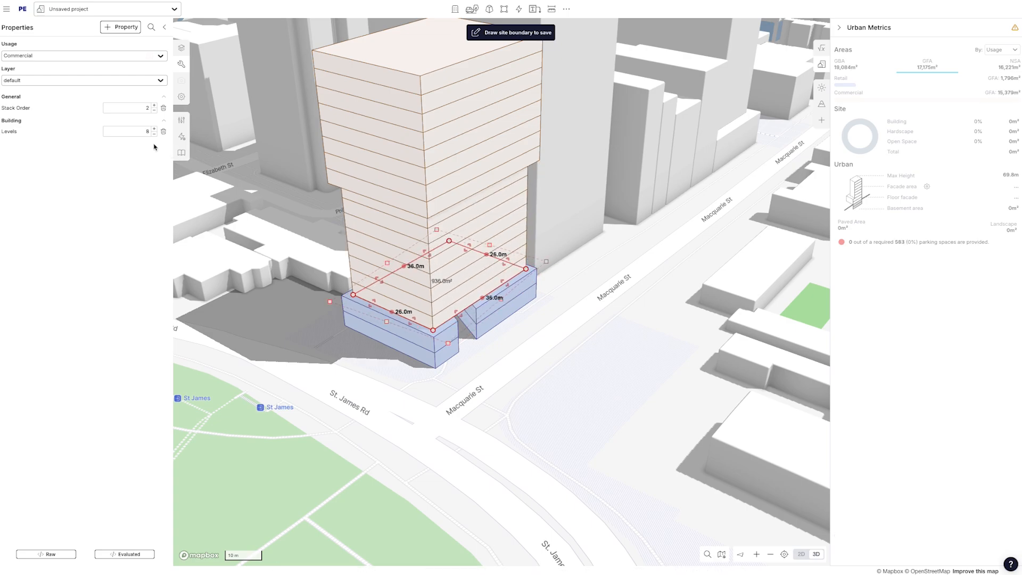
Set the inset commercial volume above the retail podium to 1 level and check the larger block stacked on it
type("1")
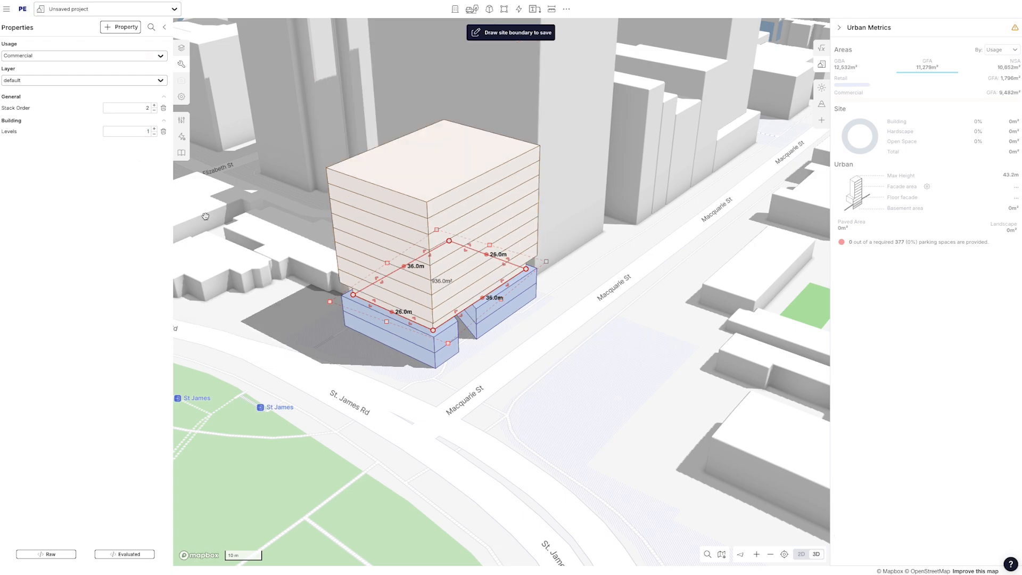
left_click(498, 402)
mouse_move(498, 402)
right_mouse_down()
mouse_move(454, 376)
mouse_move(502, 387)
right_mouse_up()
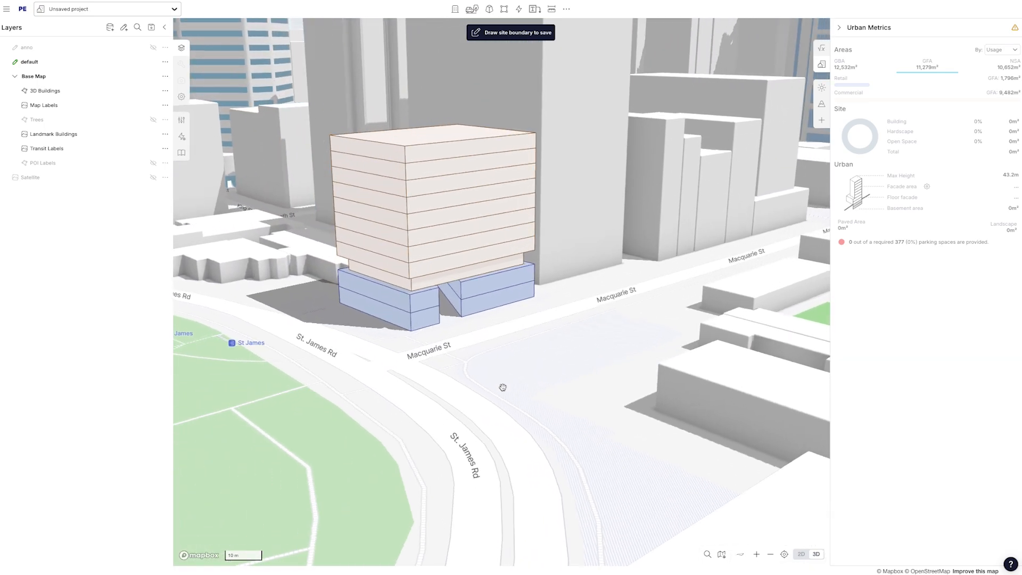
left_click(430, 279)
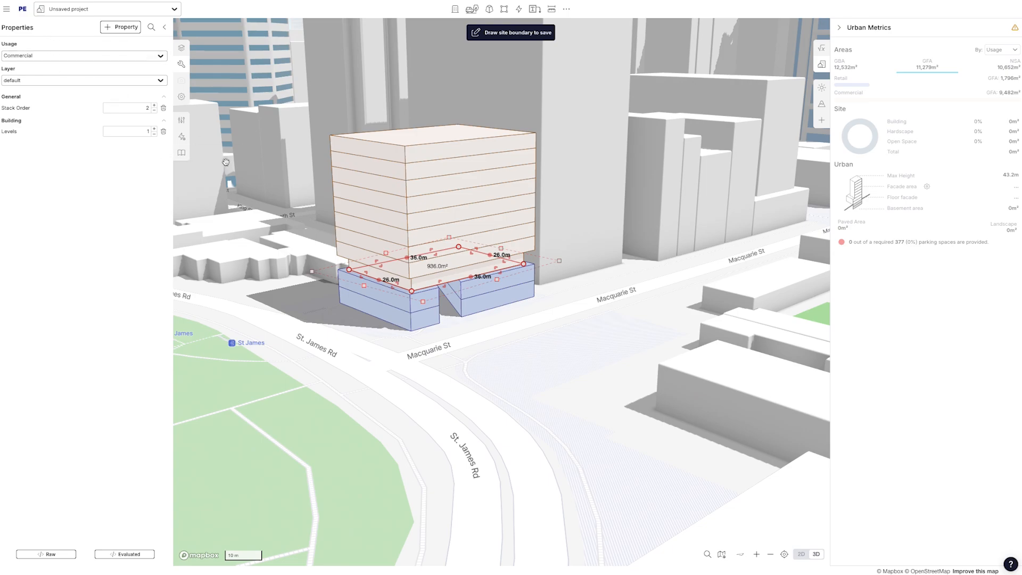
right_click_drag(238, 165, 241, 171)
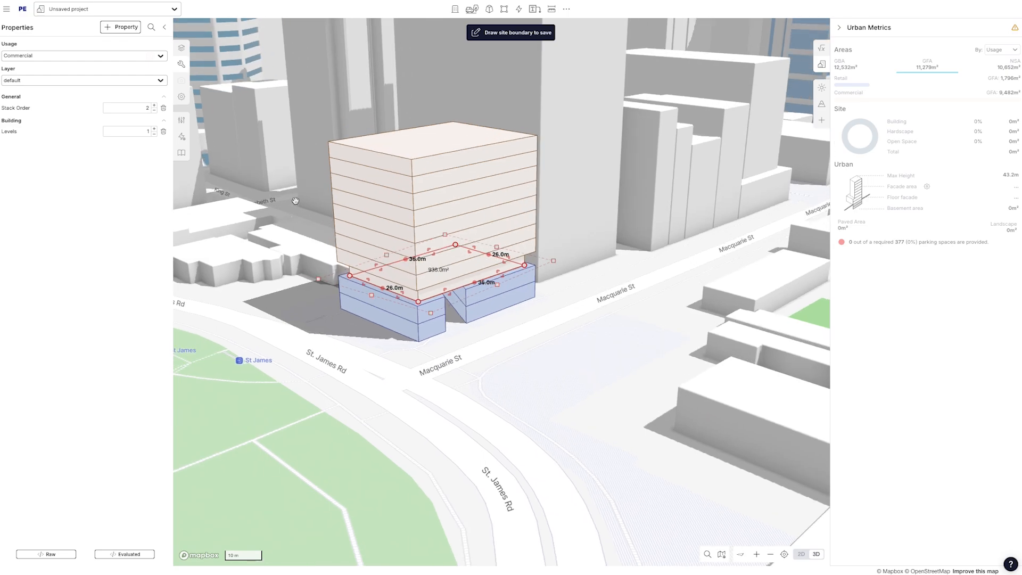
left_click(383, 198)
key("Up")
key("Down")
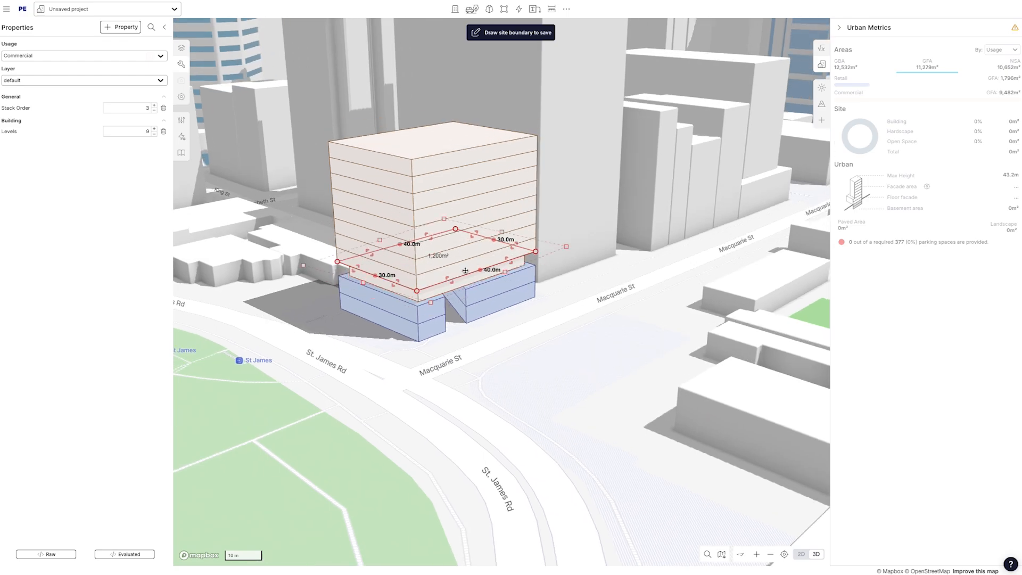
Copy the one-level inset volume, paste it in place and set the copy's stack order to 5, above the 8-level block
left_click_drag(542, 334, 550, 347)
left_click(453, 299)
key("ctrl+c")
key("ctrl+v")
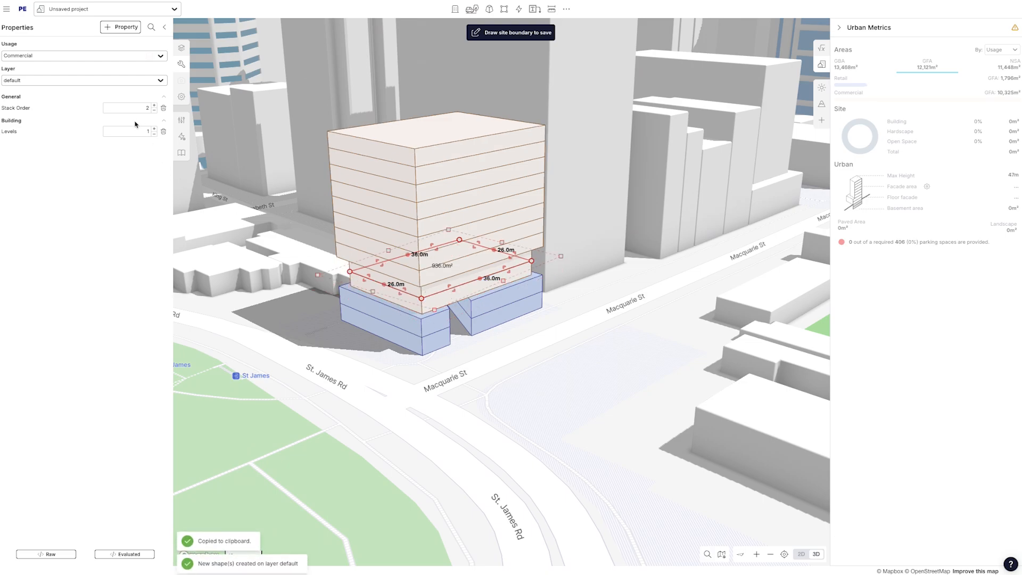
left_click(155, 105)
left_click(154, 106)
left_click(154, 106)
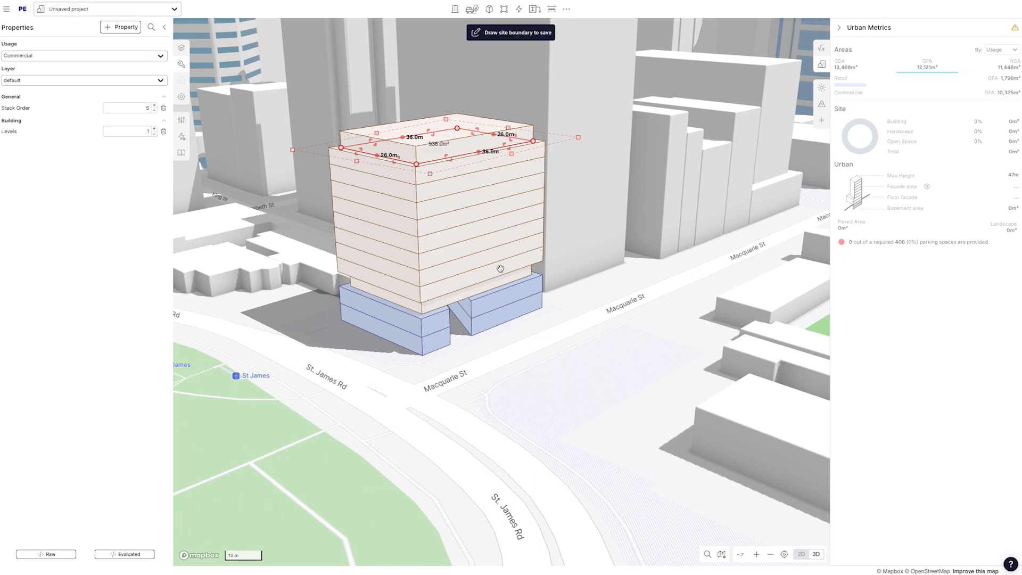
Duplicate the 8-level commercial block in place and set the copy's stack order to 7, above the upper inset volume
left_click(477, 253)
key("ctrl+c")
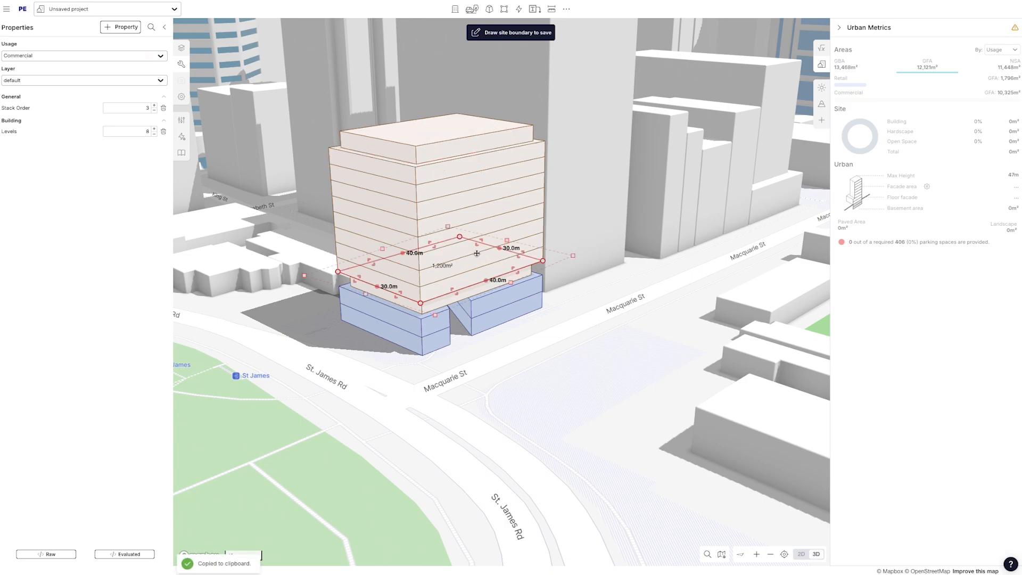
key("ctrl+v")
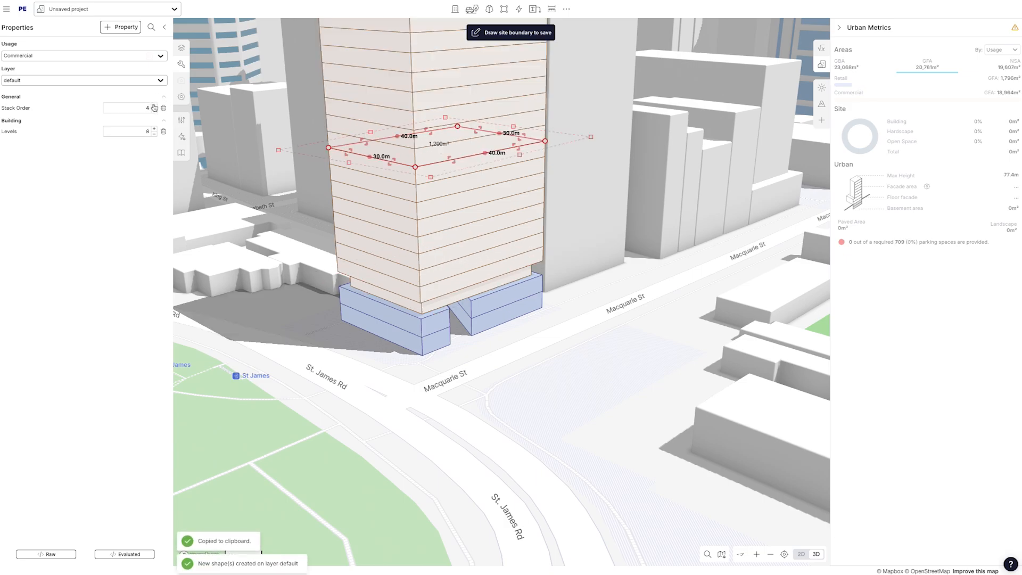
left_click(154, 105)
left_click(154, 105)
left_click(154, 105)
Set the upper commercial block to 11 levels
left_click_drag(226, 126, 247, 171)
scroll(247, 170, "down", 3)
left_click_drag(591, 347, 587, 366)
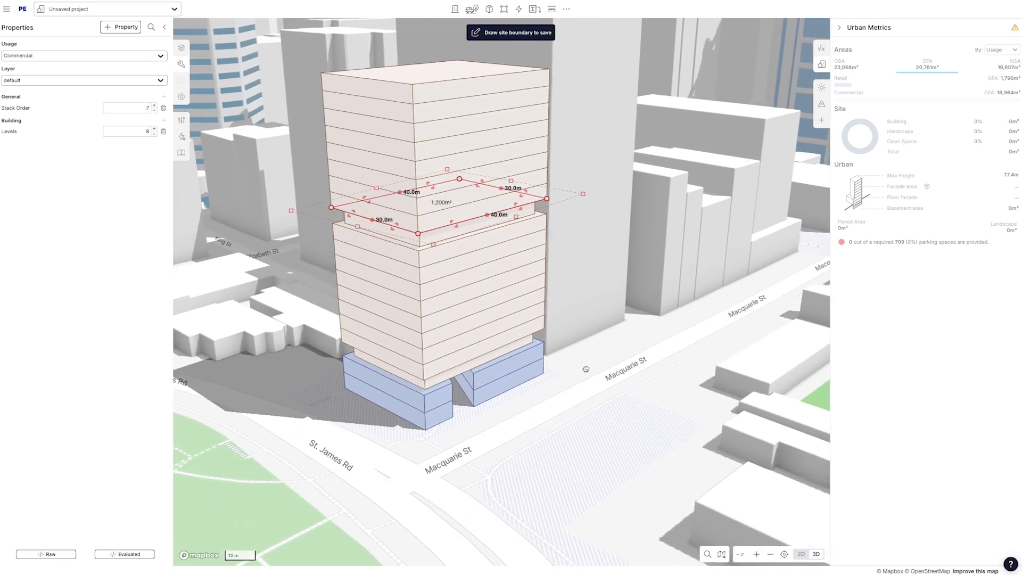
left_click(155, 130)
left_click(154, 129)
left_click(155, 129)
scroll(261, 157, "up", 2)
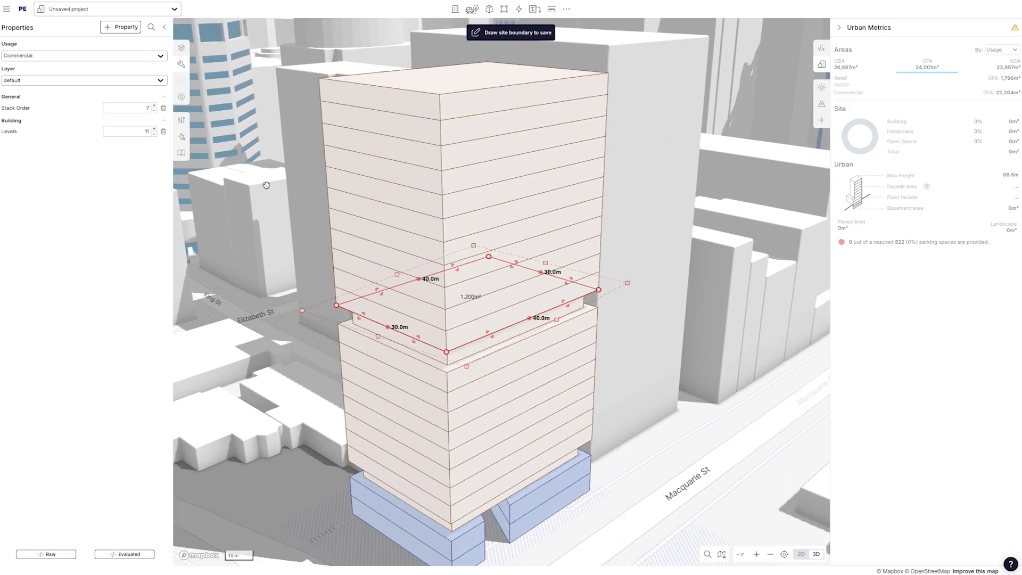
Copy the upper commercial block, paste it in place and set the copy's stack order to 9
scroll(266, 184, "down", 3)
key("ctrl+c")
key("ctrl+v")
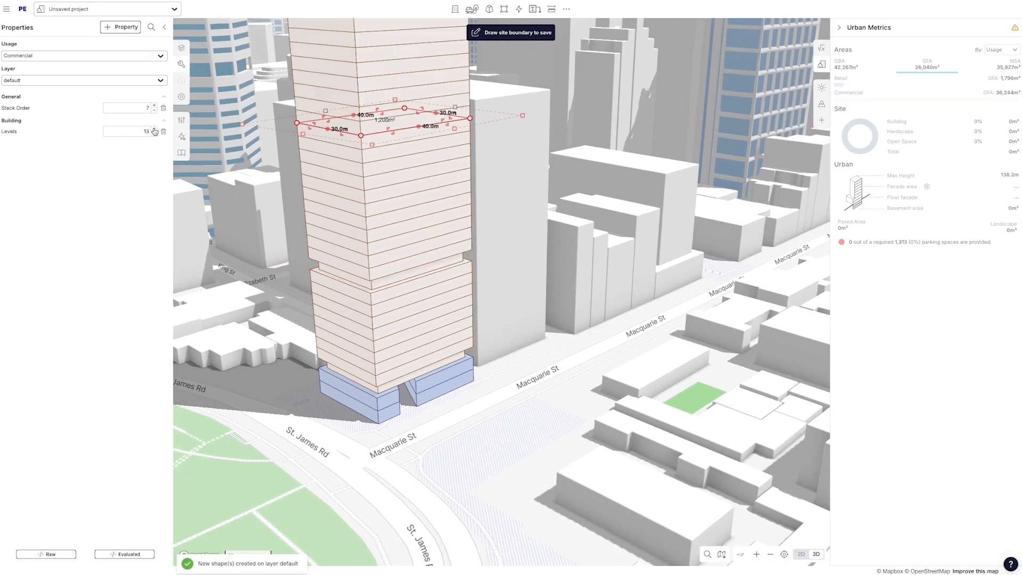
left_click(154, 106)
left_click(154, 106)
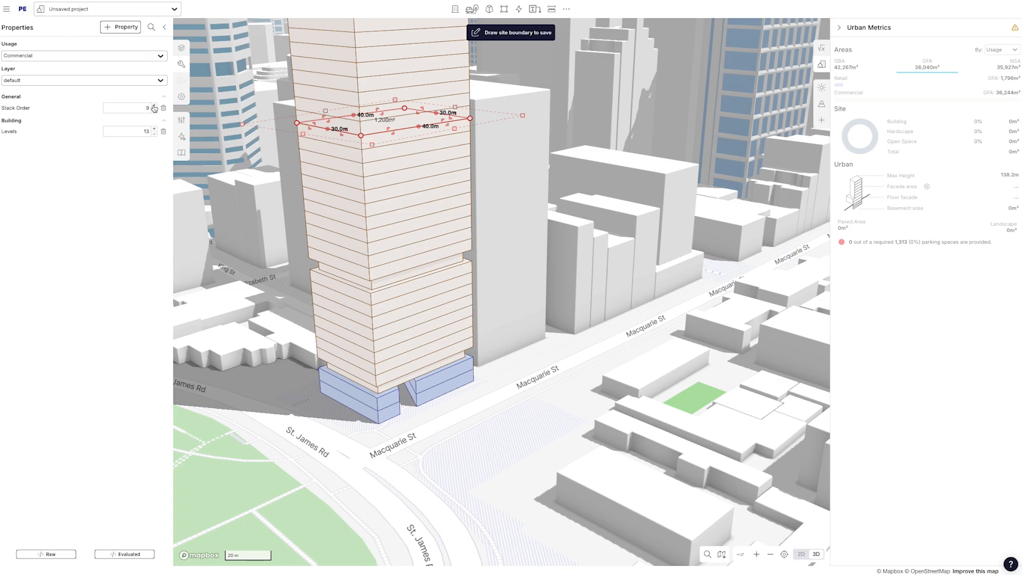
Set the topmost block to 3 levels and pull its long street side in to about 23 m wide
left_click(154, 133)
left_click(154, 134)
left_click(153, 134)
left_click(154, 133)
left_click(154, 134)
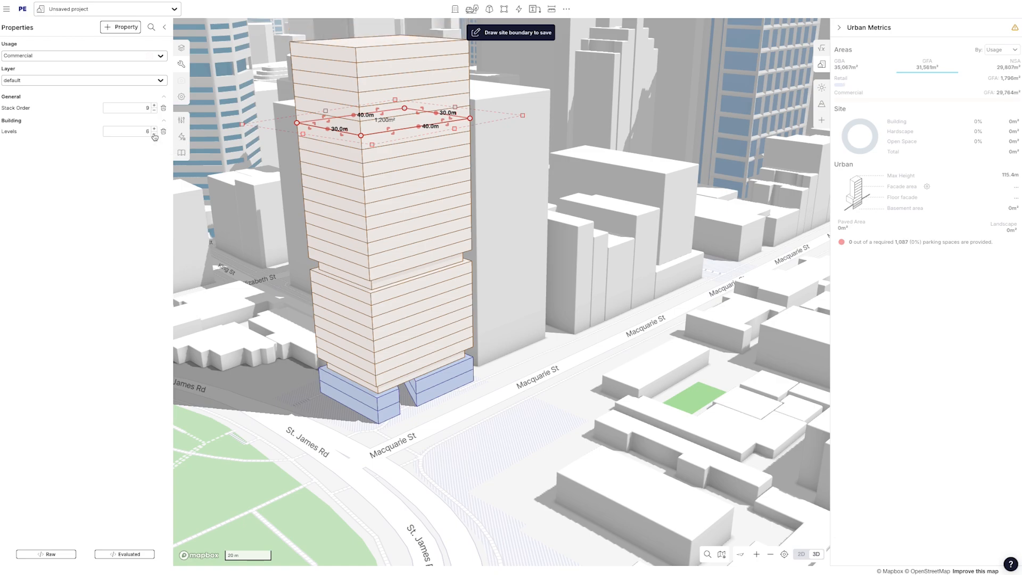
left_click(154, 133)
left_click(154, 134)
left_click(154, 134)
left_click(154, 133)
left_click(154, 133)
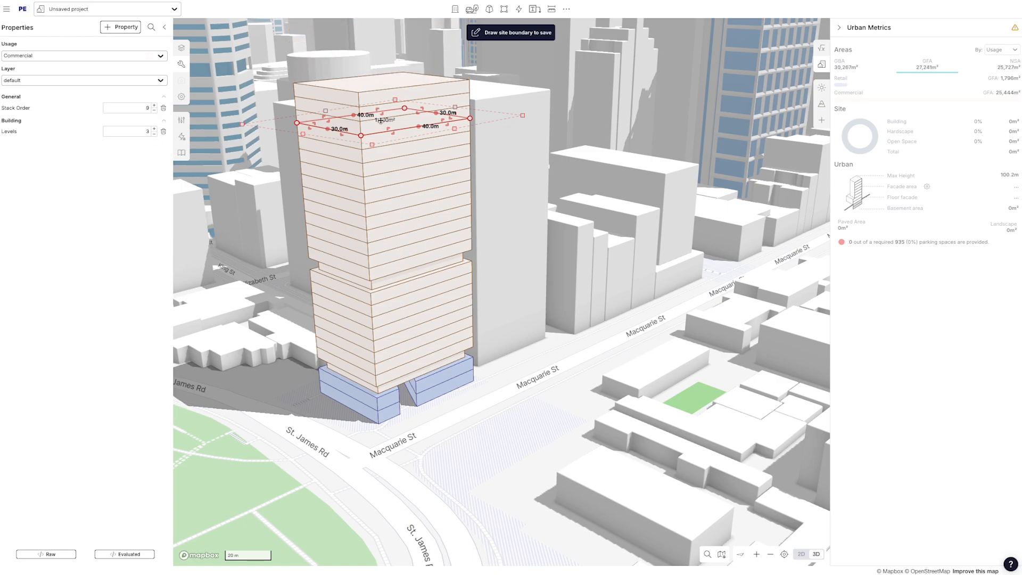
left_click_drag(389, 128, 426, 125)
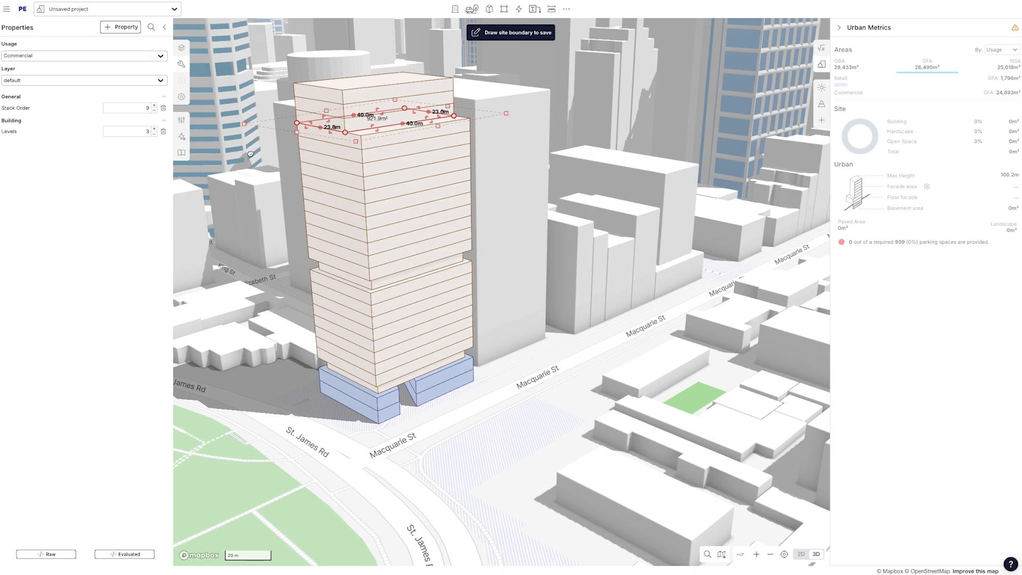
Duplicate the narrowed 3-level block on top of the tower with stack order 11 and pull its long street side further in
left_click_drag(250, 154, 256, 153)
key("ctrl+c")
key("ctrl+v")
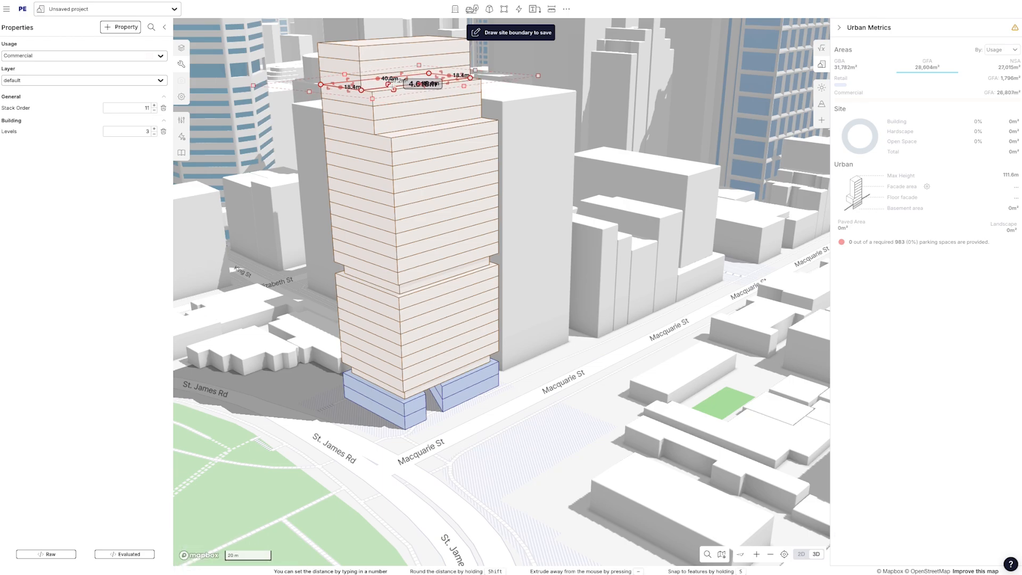
key("Delete")
Pull the long street sides of the two 3-level top blocks slightly further in
mouse_move(266, 153)
right_mouse_down()
mouse_move(293, 147)
mouse_move(297, 158)
mouse_move(276, 157)
right_mouse_up()
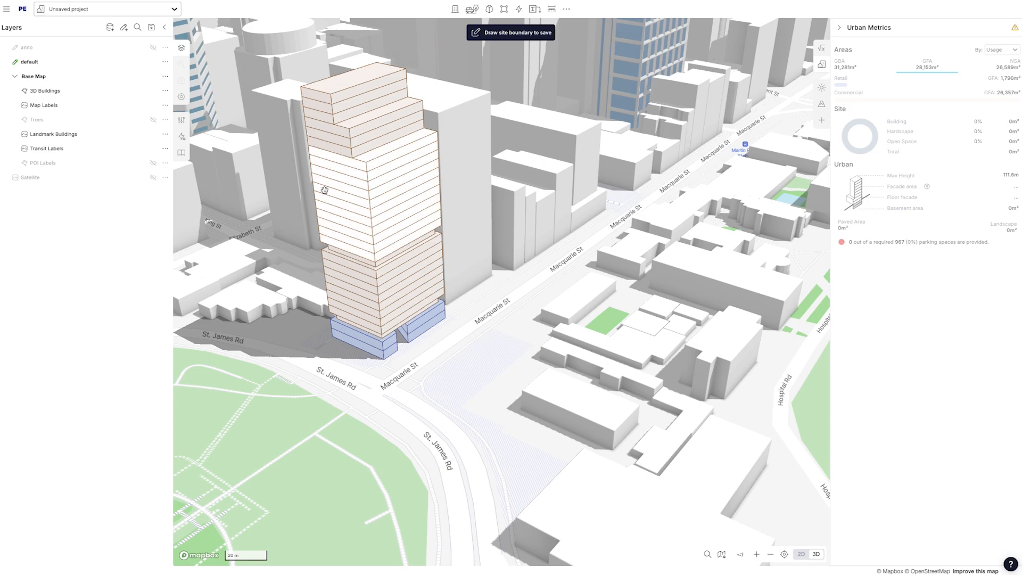
left_click(369, 140)
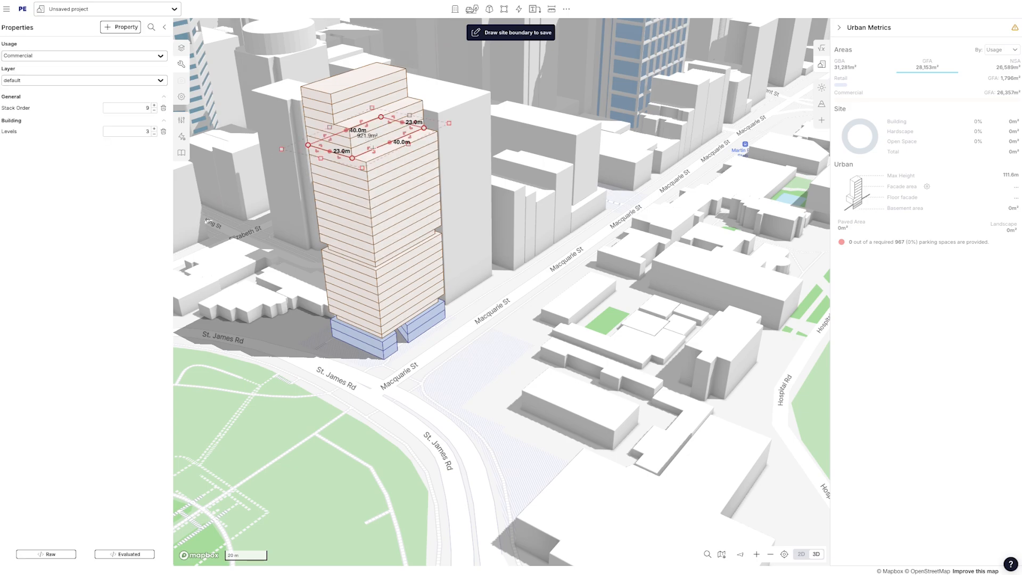
left_click(353, 103)
left_click_drag(355, 116, 351, 118)
Narrow the 11-level block to about 24 m by pulling in its long street side, and set the inset volume beneath back to match
left_click(388, 203)
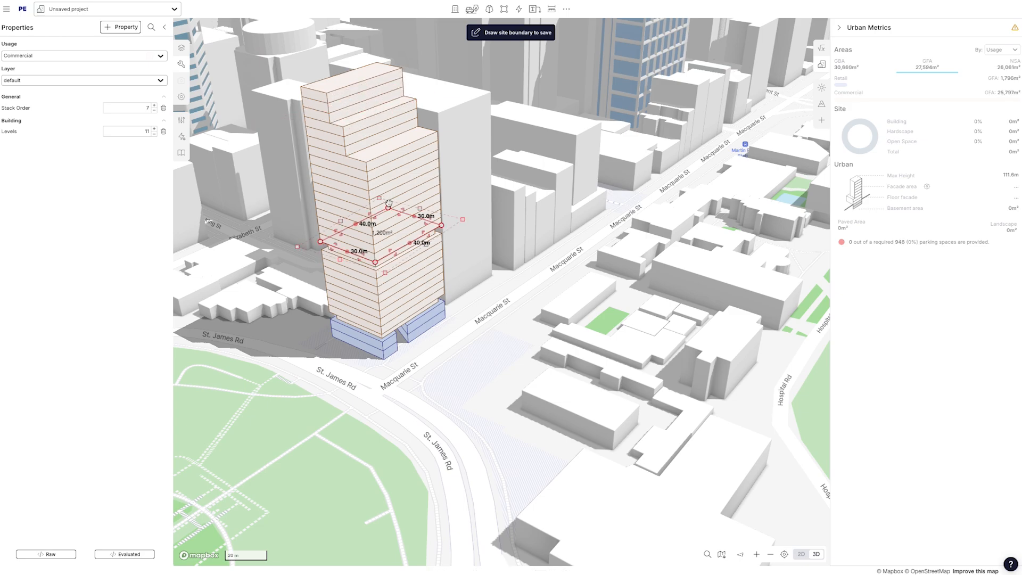
mouse_move(392, 249)
left_mouse_down()
mouse_move(380, 244)
mouse_move(393, 256)
mouse_move(384, 252)
left_mouse_up()
left_click(495, 238)
left_click(397, 248)
left_click(497, 259)
right_click_drag(312, 261, 333, 245)
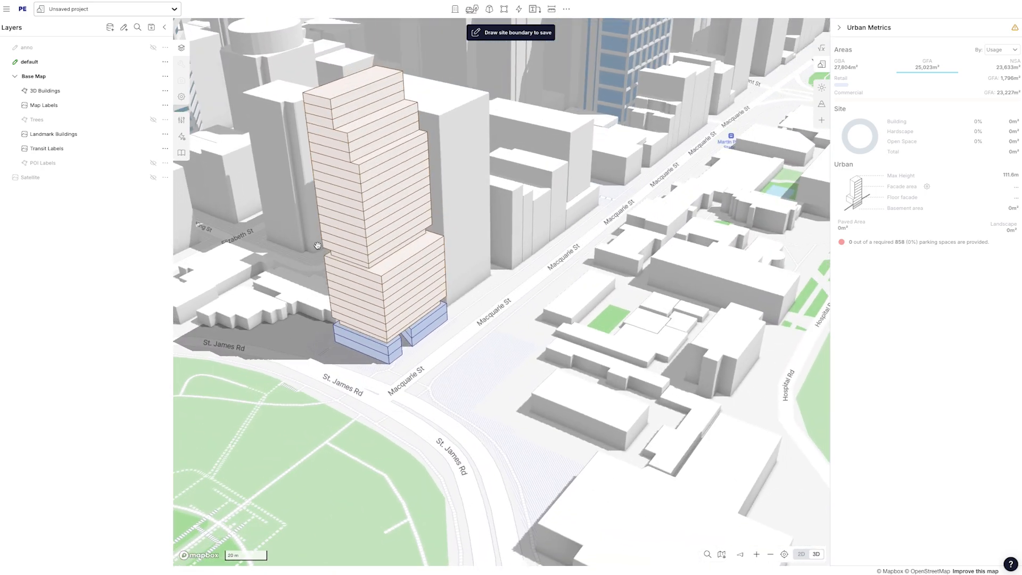
left_click(446, 277)
left_click(394, 213, "shift")
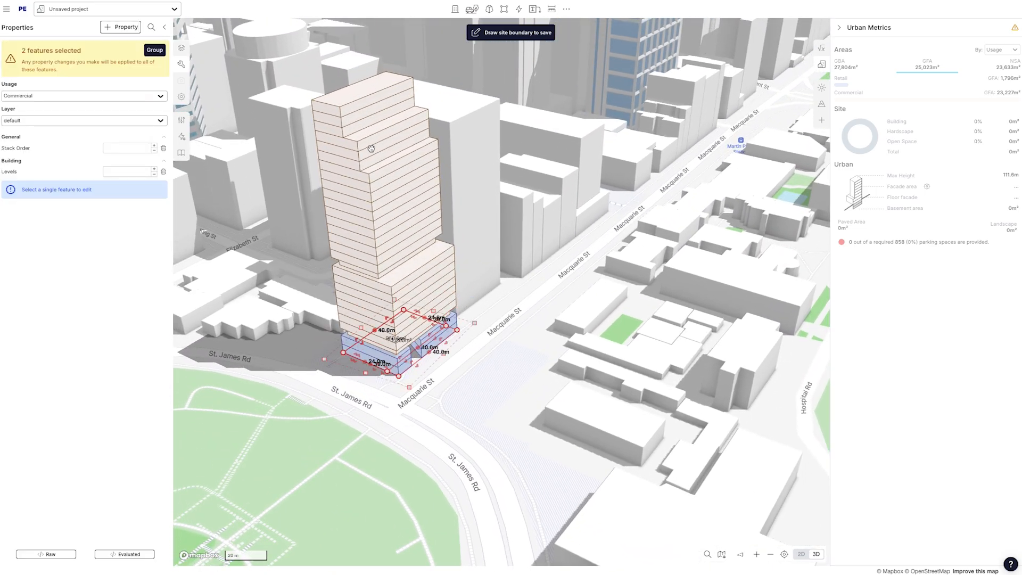
left_click(522, 130)
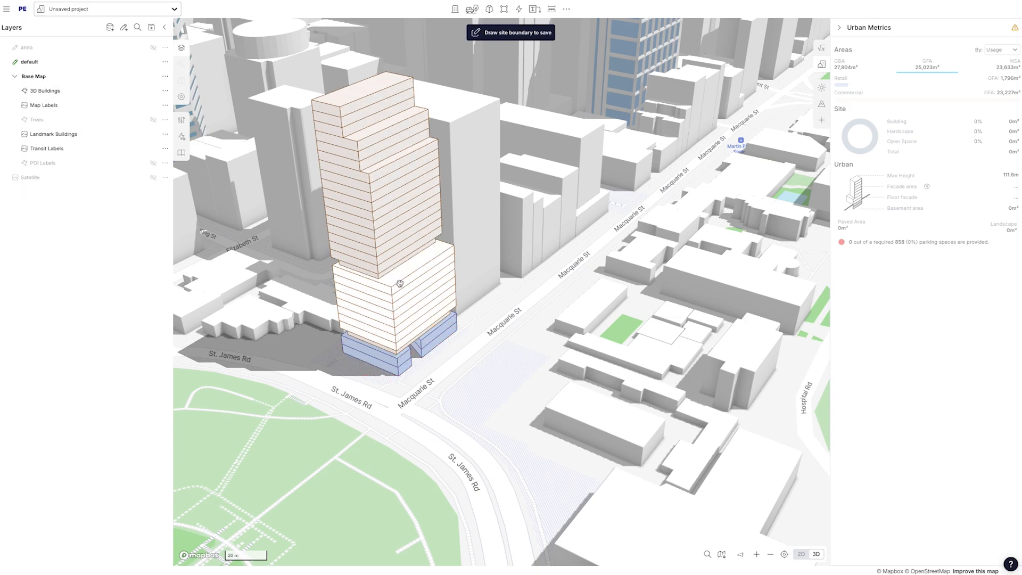
Add a Corner Type property to the four large commercial blocks, using fillet corners with a 2 m corner radius
left_click(401, 266)
left_click(387, 217, "shift")
left_click(370, 147, "shift")
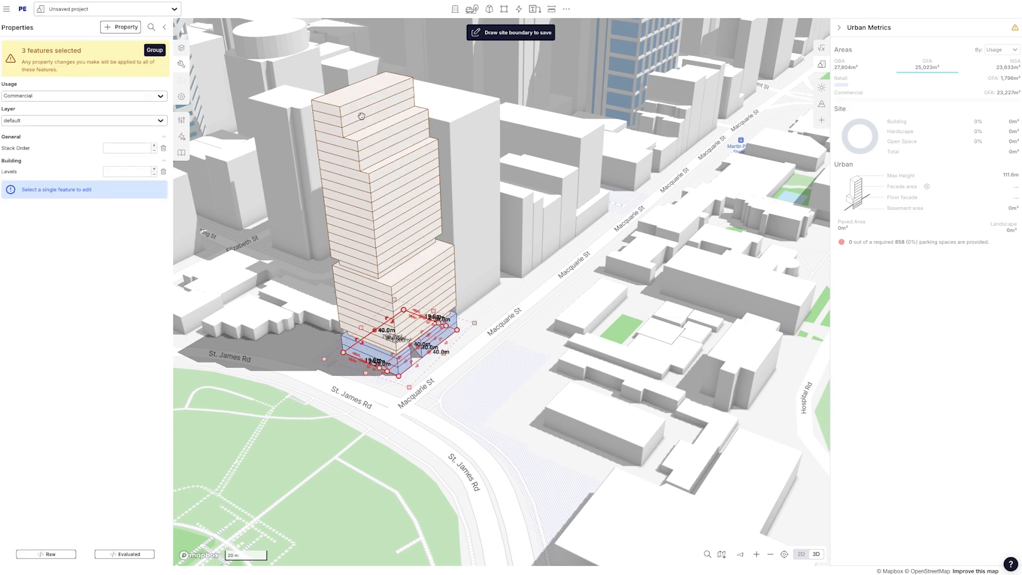
left_click(360, 115, "shift")
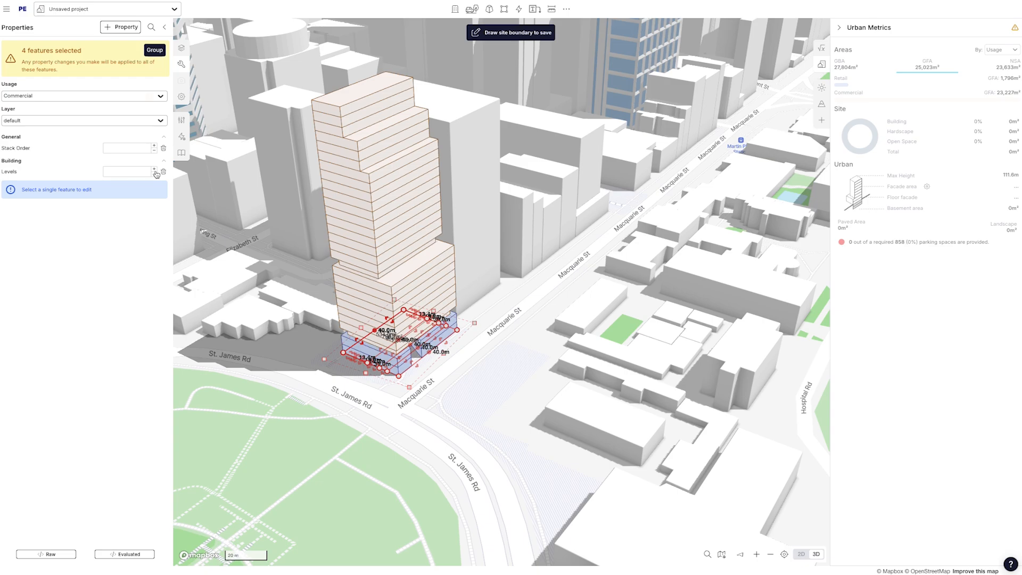
left_click(117, 28)
type("corn")
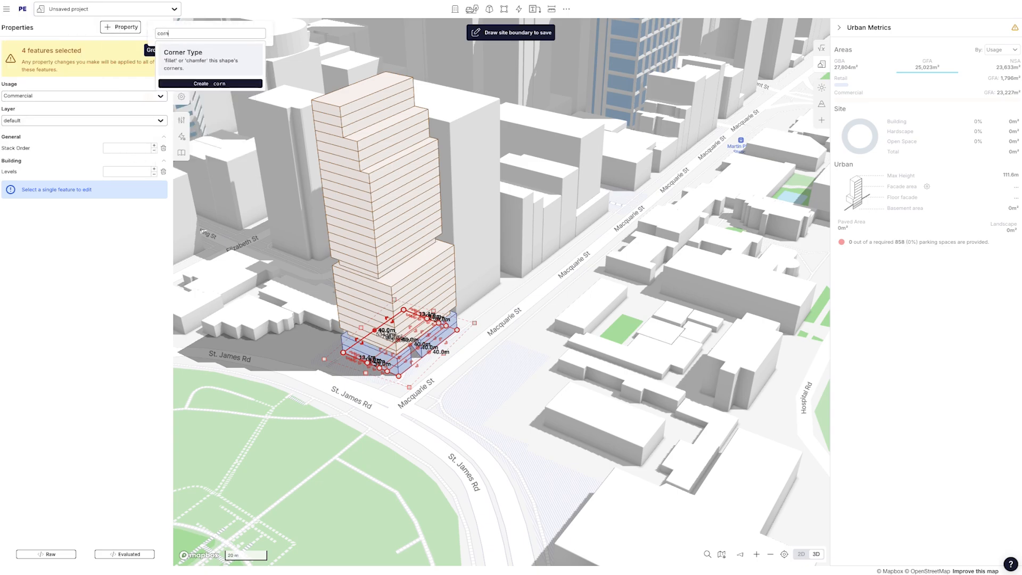
left_click(205, 62)
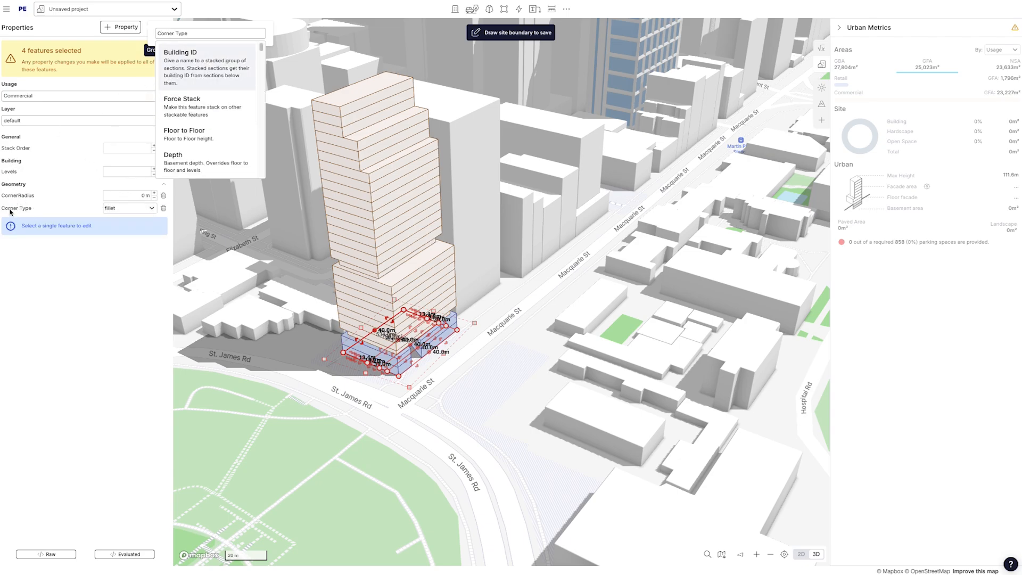
left_click(121, 196)
type("4")
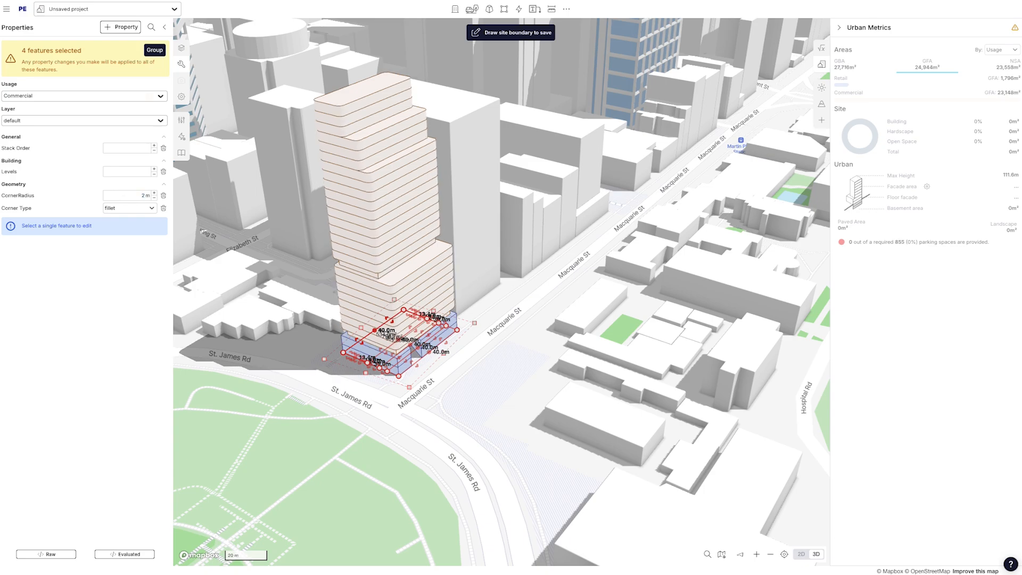
Try chamfer as the corner type on the four blocks, and return it to fillet
left_click(134, 211)
left_click(134, 219)
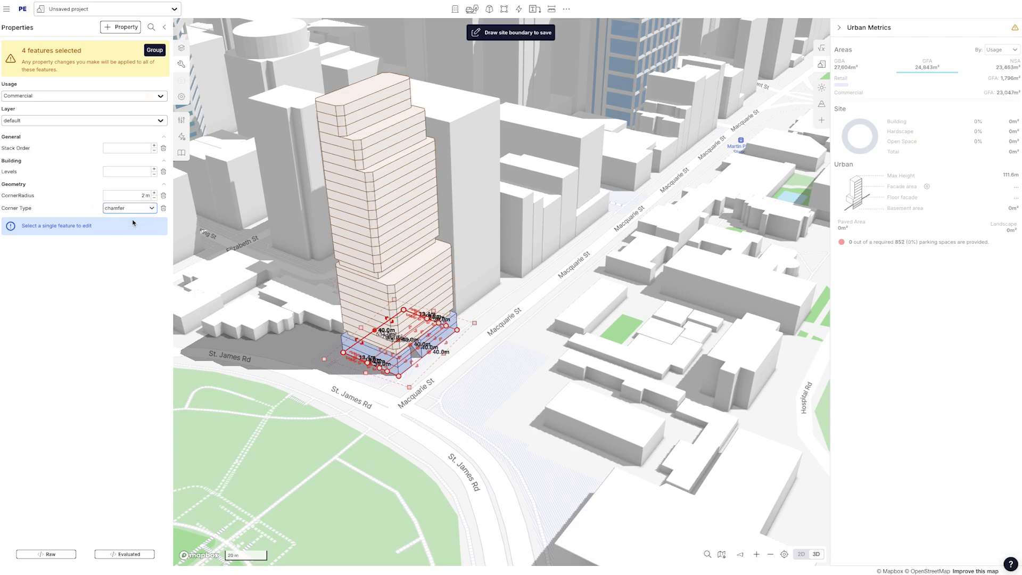
left_click(129, 210)
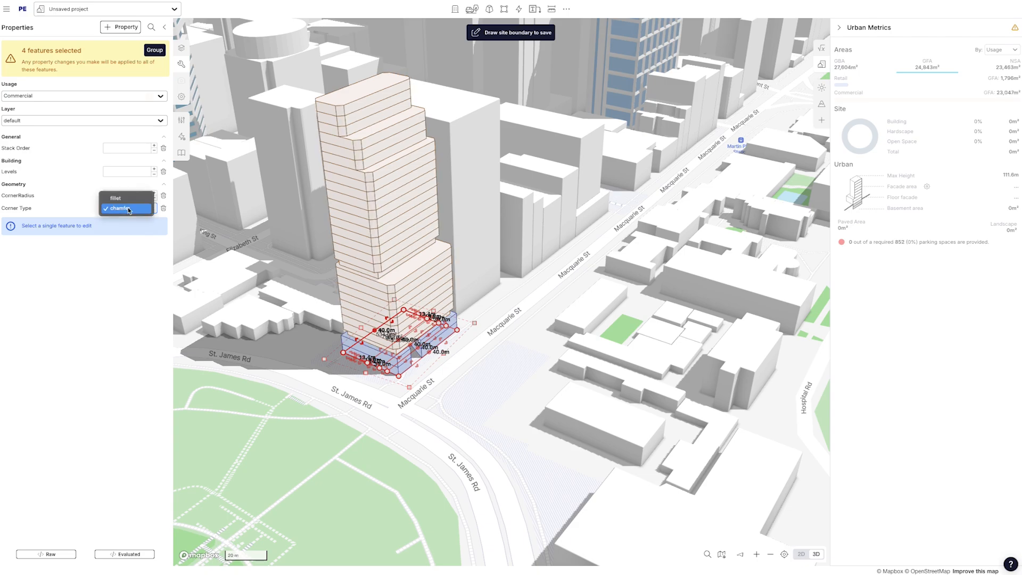
left_click(127, 202)
Add a Color property to the two single-level inset commercial volumes, setting it to a pinkish beige of about #e5d1ca
left_click(282, 269)
mouse_move(276, 318)
right_mouse_down()
mouse_move(307, 293)
mouse_move(272, 288)
mouse_move(271, 316)
right_mouse_up()
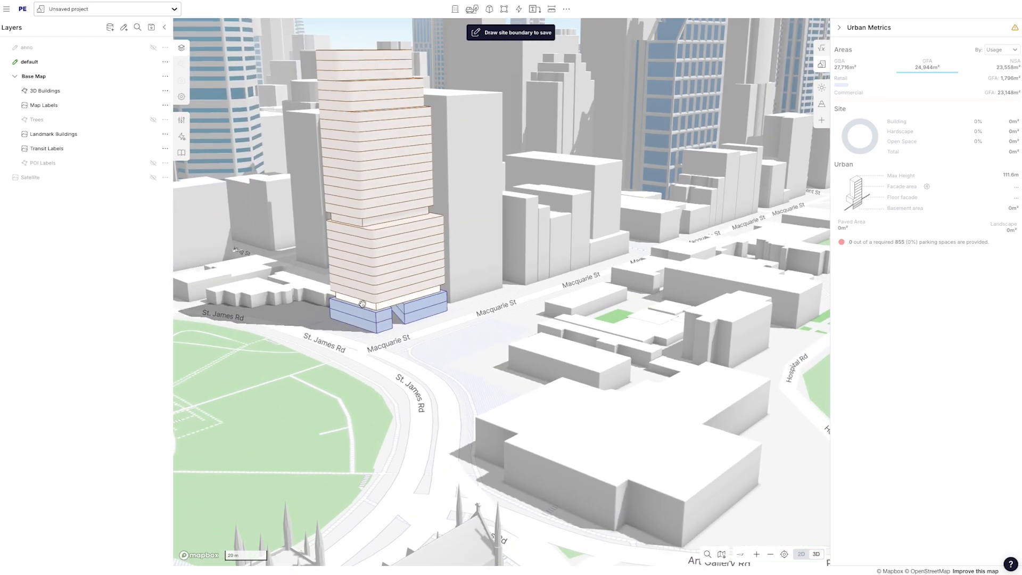
left_click(385, 306)
left_click(373, 223, "shift")
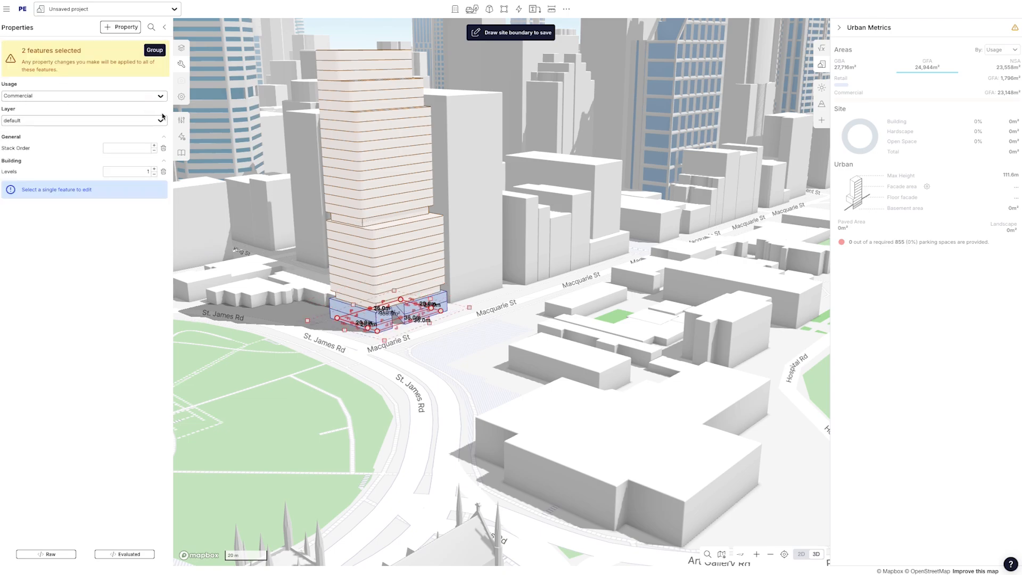
left_click(182, 120)
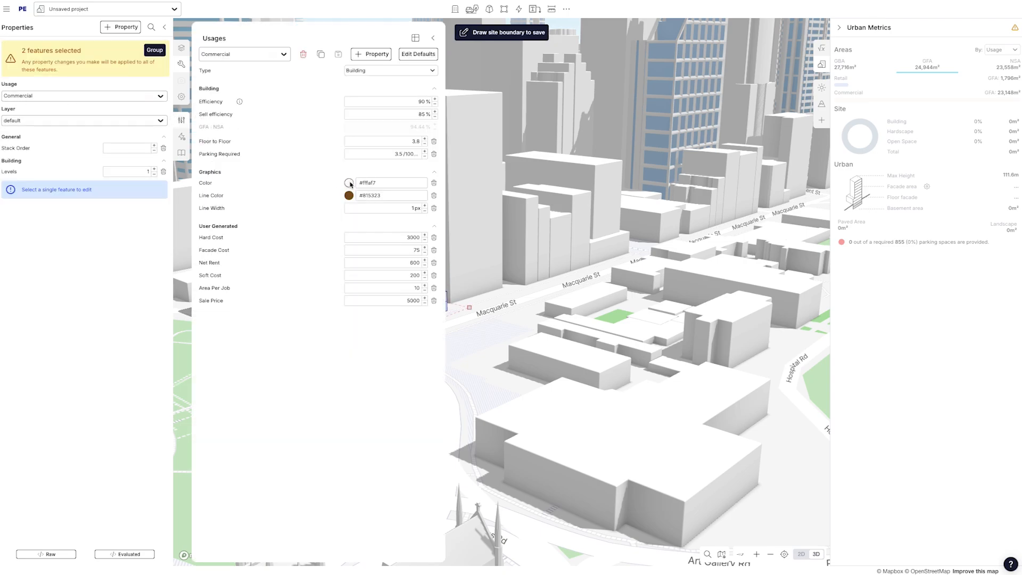
left_click(432, 38)
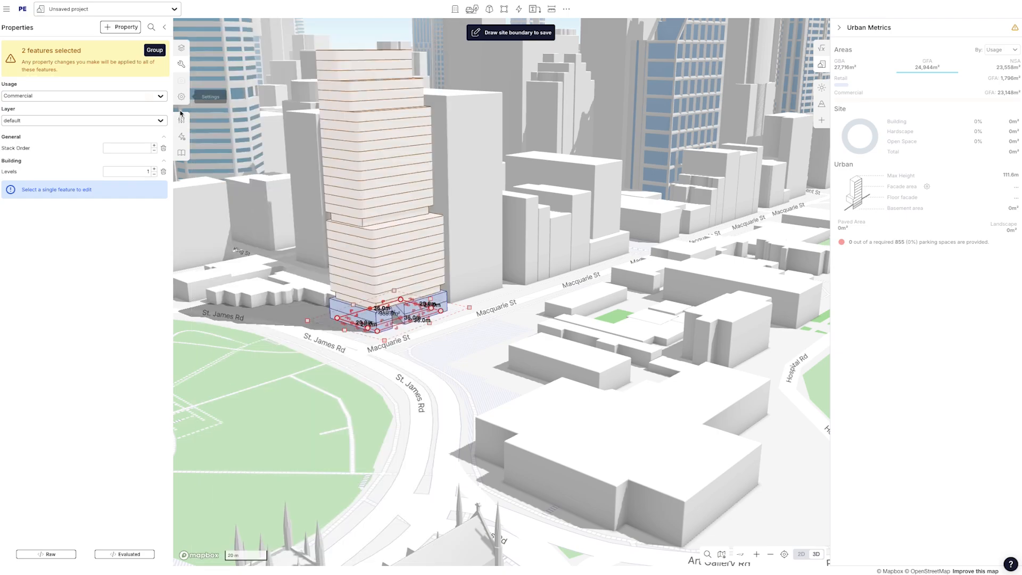
left_click(117, 27)
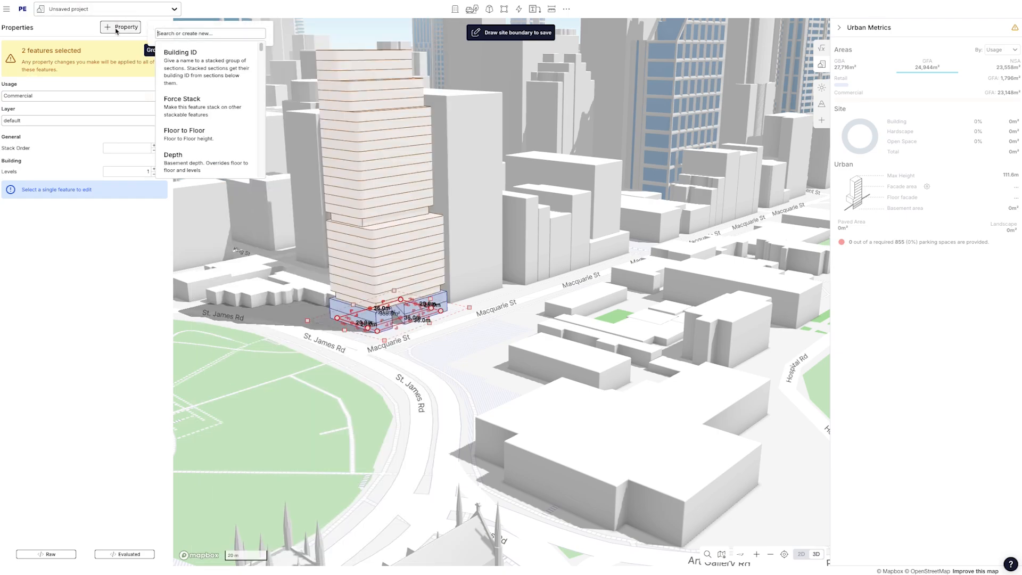
type("color")
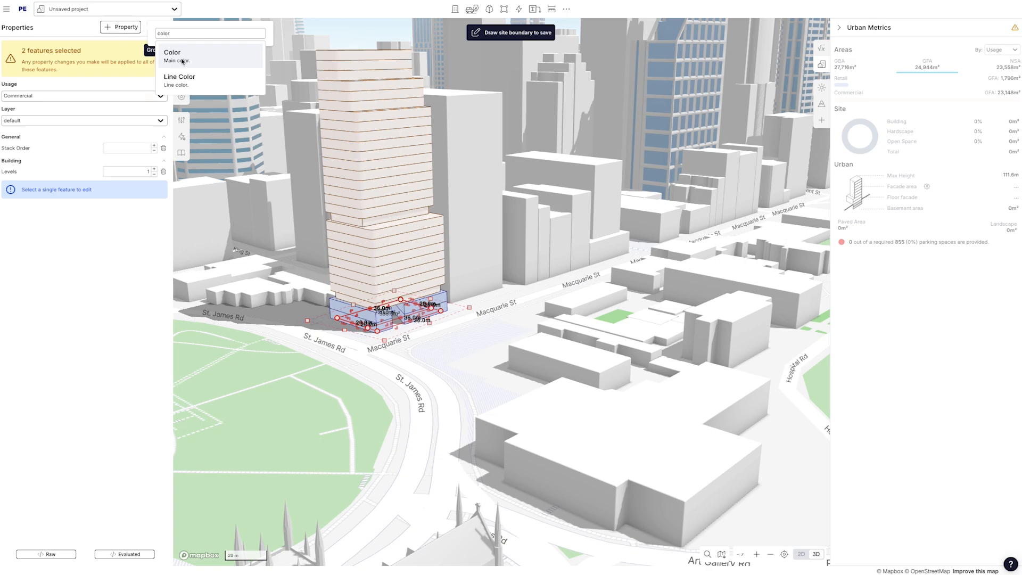
left_click(176, 53)
left_click(107, 195)
left_click_drag(113, 250, 72, 233)
left_click_drag(64, 306, 65, 310)
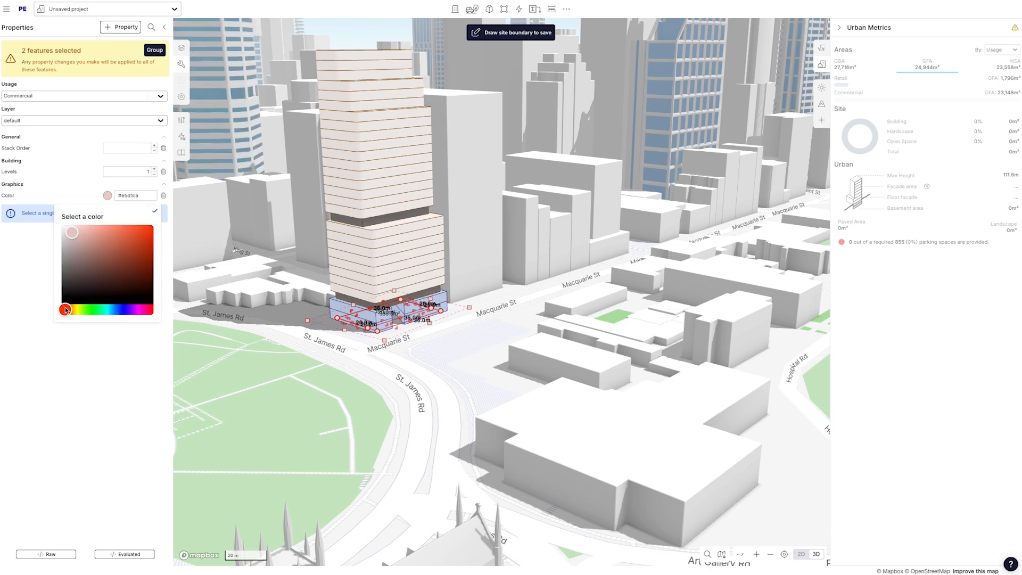
left_click(74, 187)
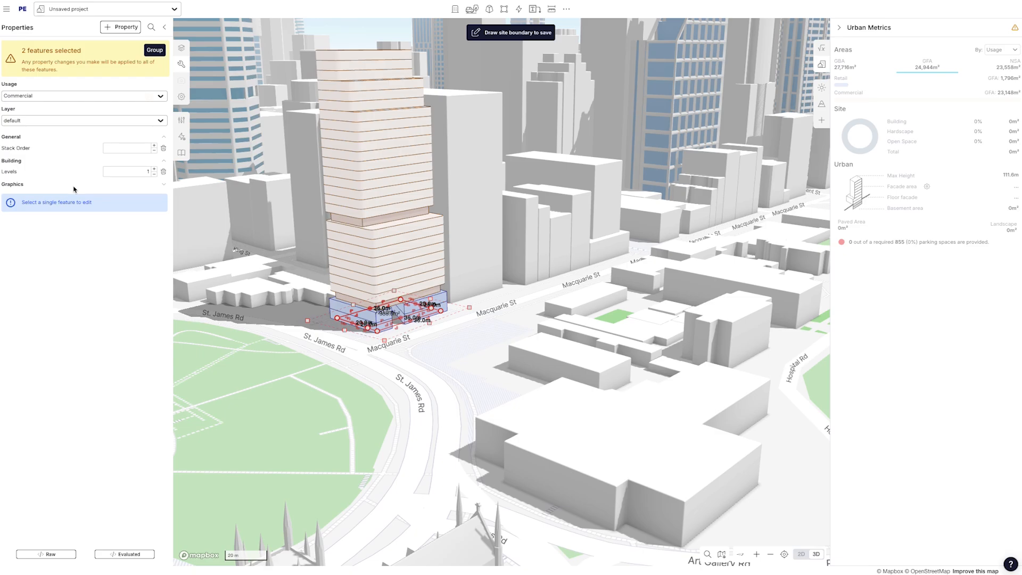
left_click(259, 302)
Add a Corner Type property to the two retail podium blocks, using fillet corners with a 2 m corner radius
right_click_drag(258, 302, 271, 319)
scroll(269, 298, "down", 2)
left_click_drag(242, 299, 269, 285)
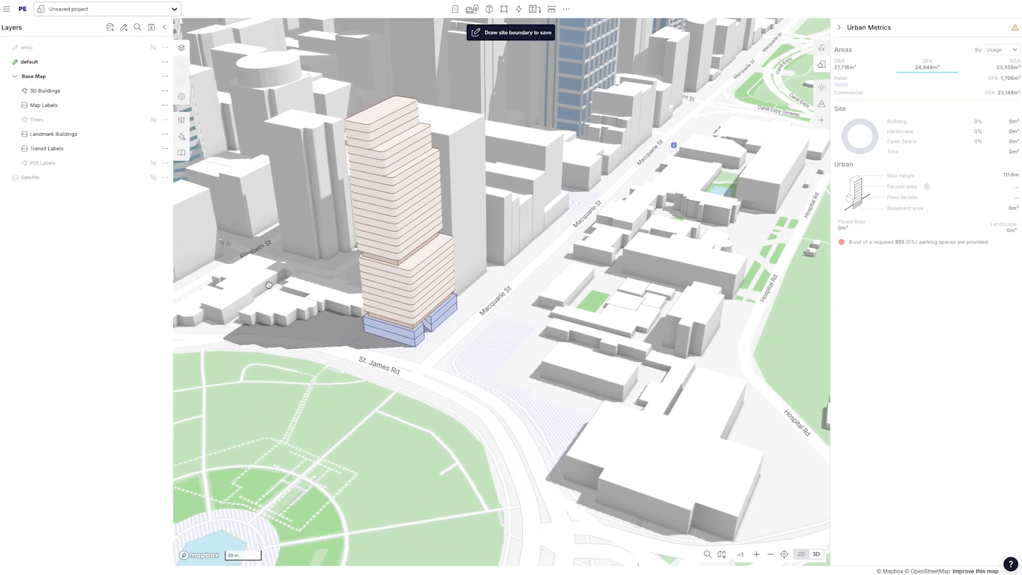
right_click_drag(269, 285, 298, 306)
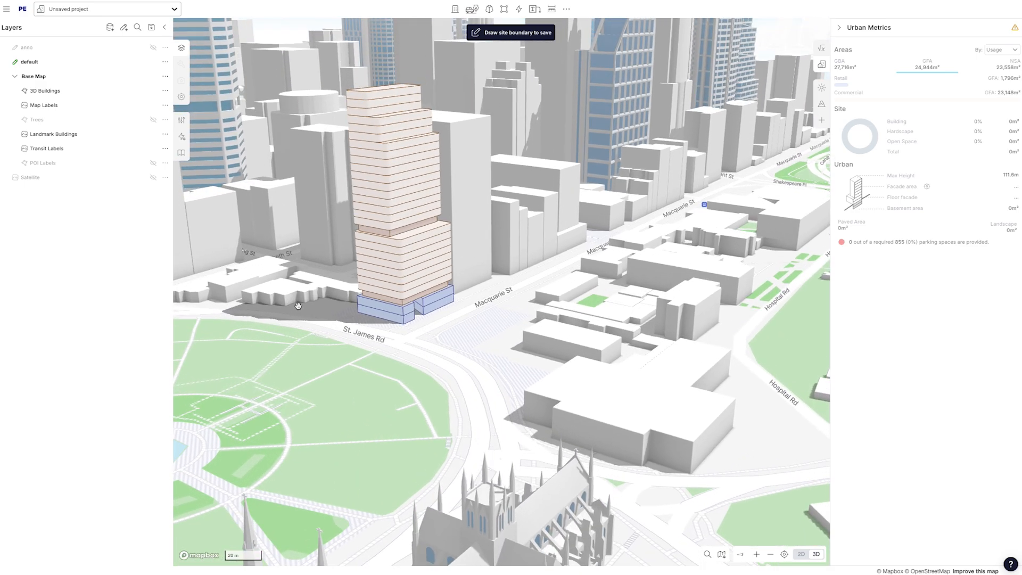
scroll(403, 313, "up", 2)
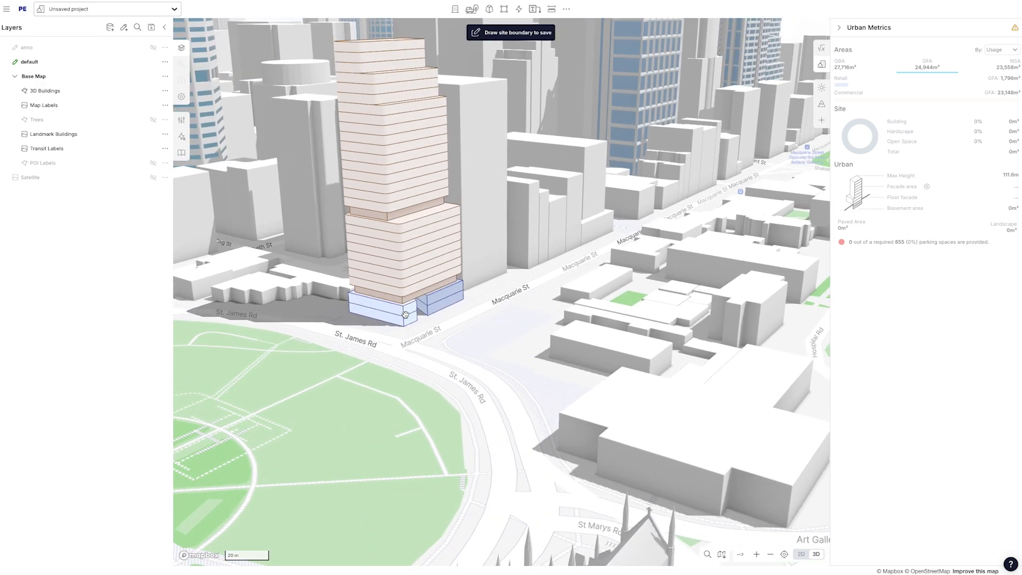
left_click(411, 279)
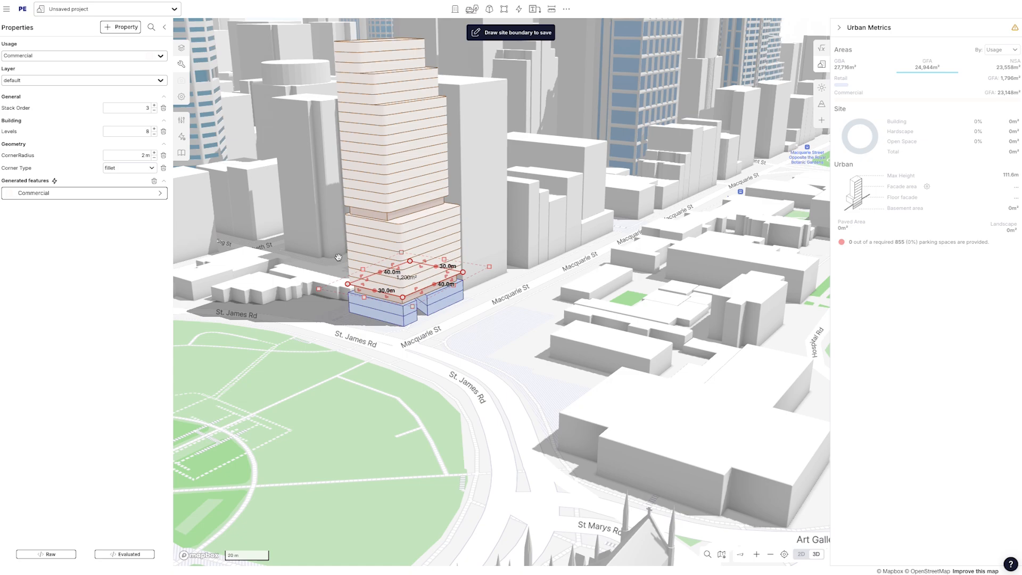
left_click(410, 325)
left_click(444, 303, "shift")
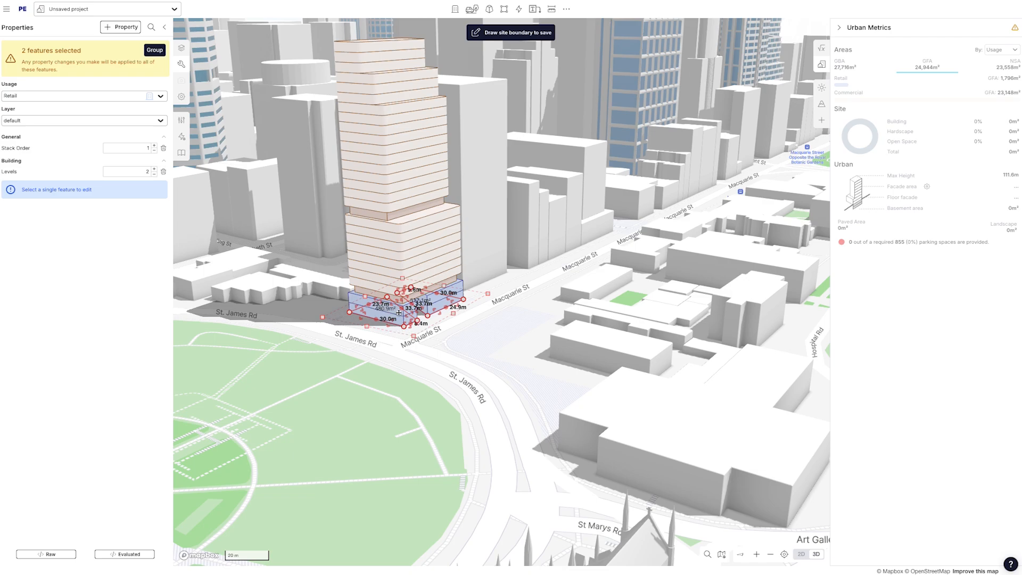
left_click(119, 29)
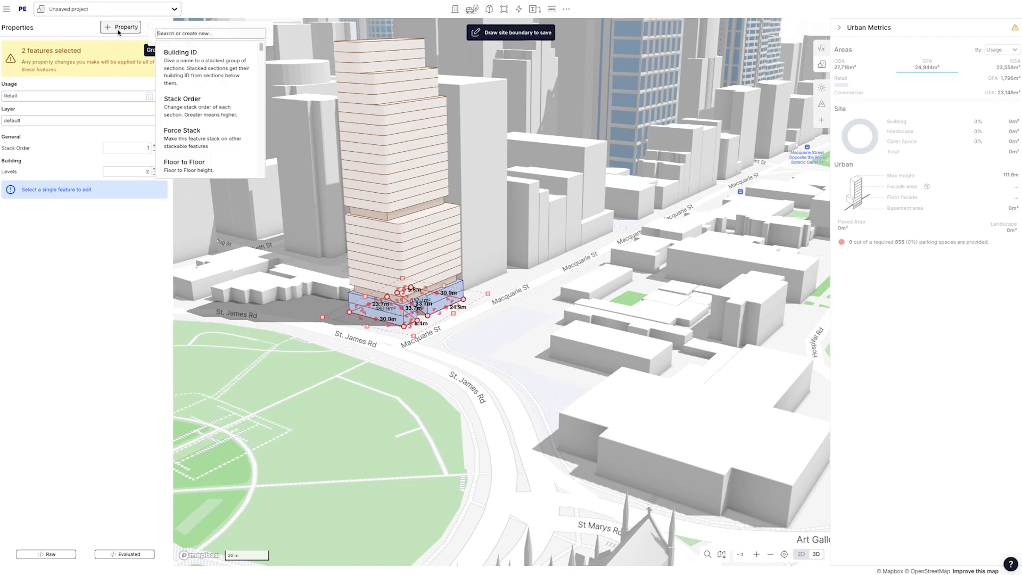
type("Corner Type")
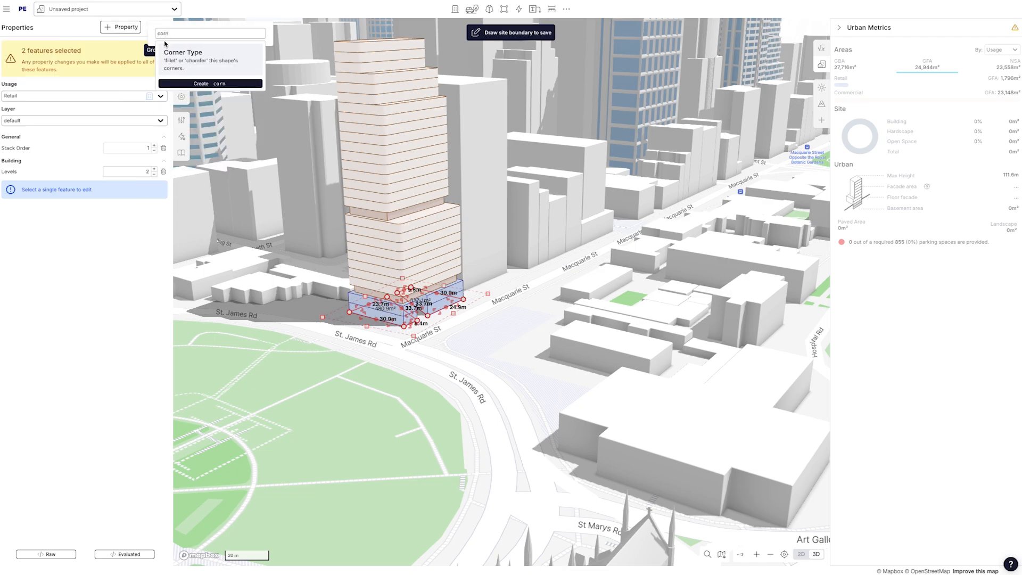
left_click(166, 69)
left_click(120, 200)
type("2")
left_click(443, 336)
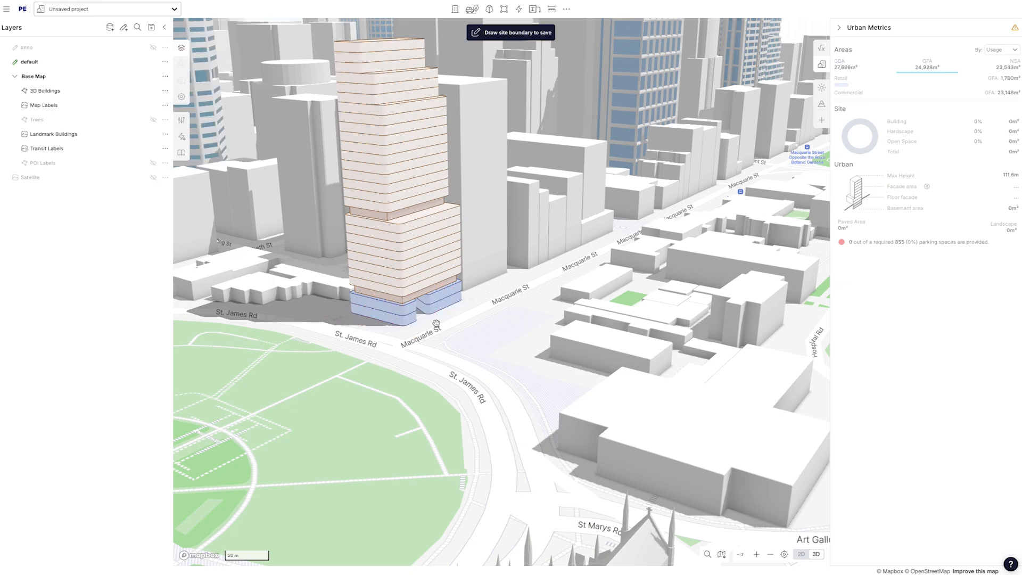
Try to square the passage-side corners of both podium blocks by adding a vertex on each slanted edge near Macquarie St
scroll(442, 320, "up", 8)
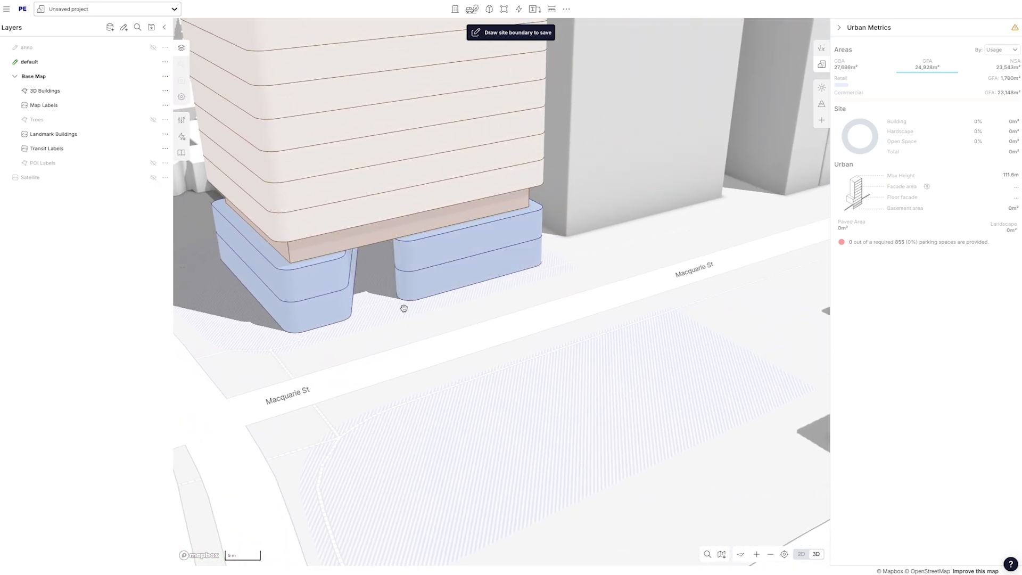
left_click(404, 297)
scroll(402, 296, "up", 3)
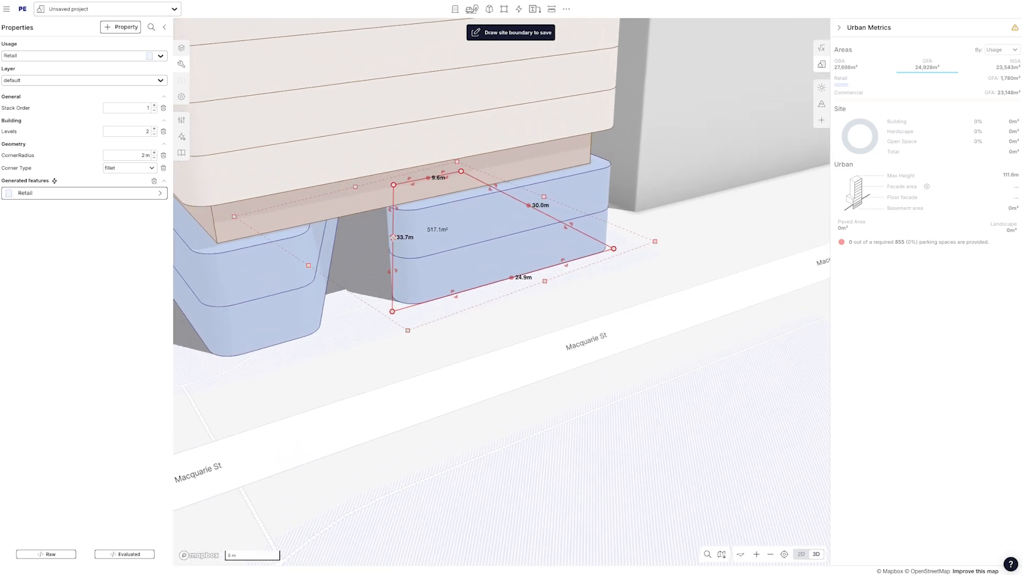
left_click_drag(393, 237, 393, 299)
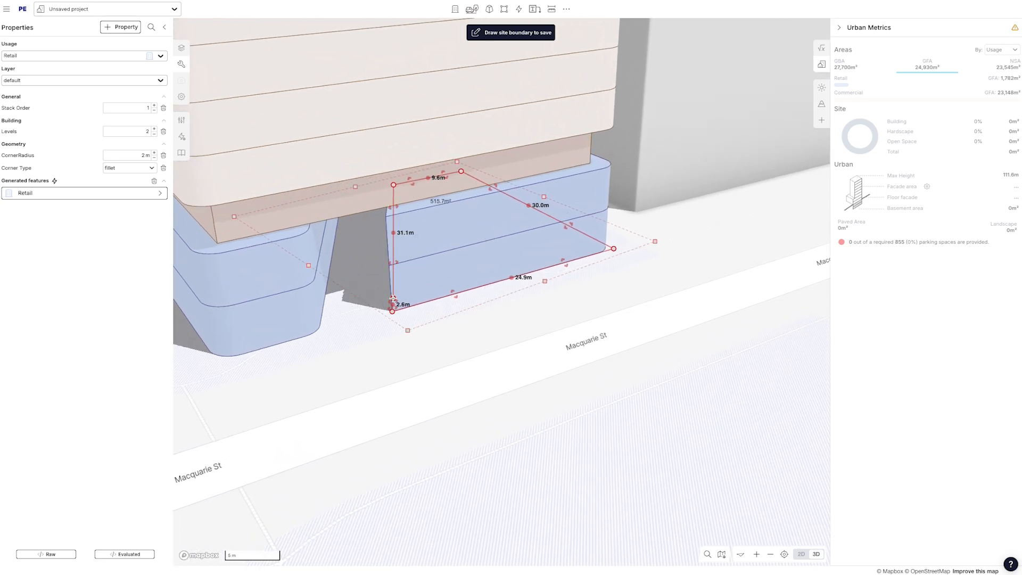
left_click(319, 278)
left_click_drag(331, 251, 319, 328)
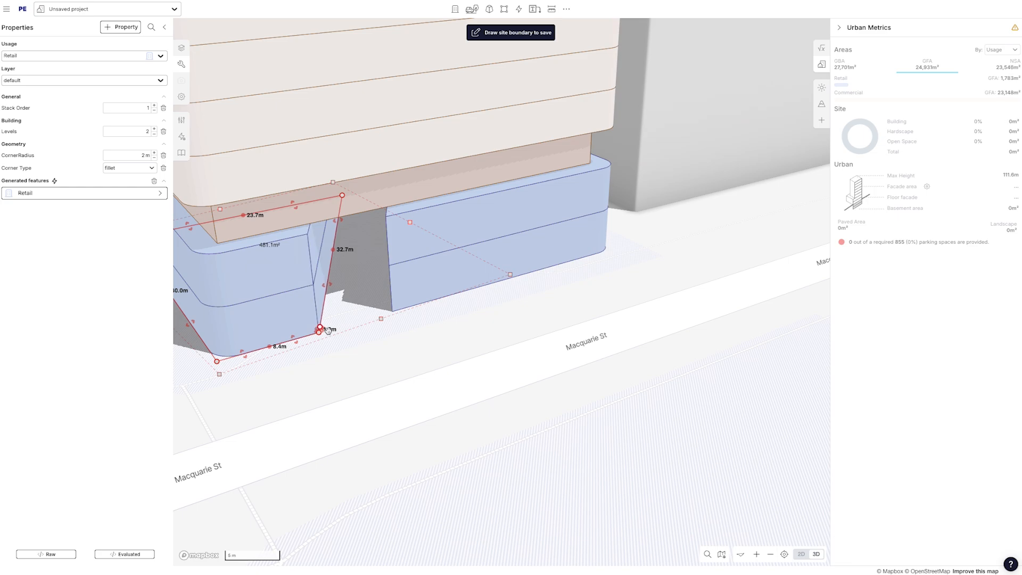
left_click(354, 342)
mouse_move(354, 342)
right_mouse_down()
mouse_move(367, 331)
mouse_move(345, 330)
right_mouse_up()
left_click(320, 296)
left_click(315, 299)
left_click(315, 320)
right_click_drag(314, 320, 328, 329)
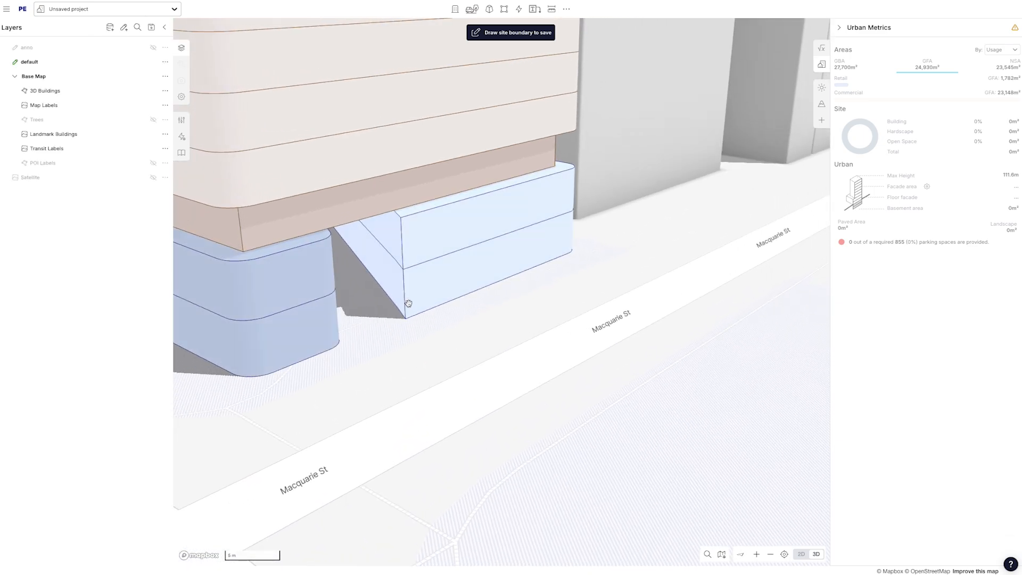
Square the far Macquarie St corner of the podium block away from St. James Rd by adding a vertex about 0.8 m from it
left_click(409, 303)
left_click(398, 308)
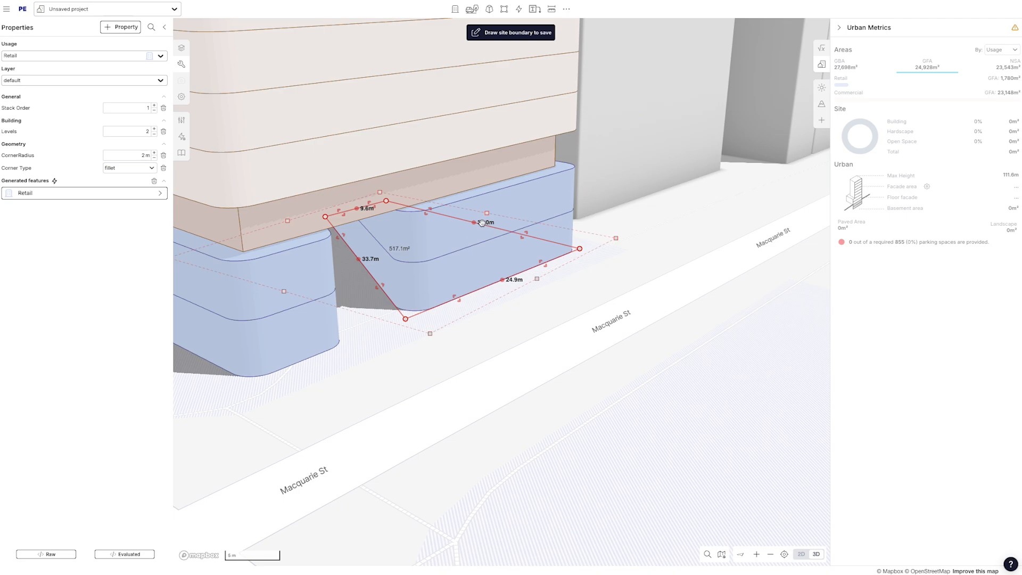
left_click_drag(481, 223, 577, 247)
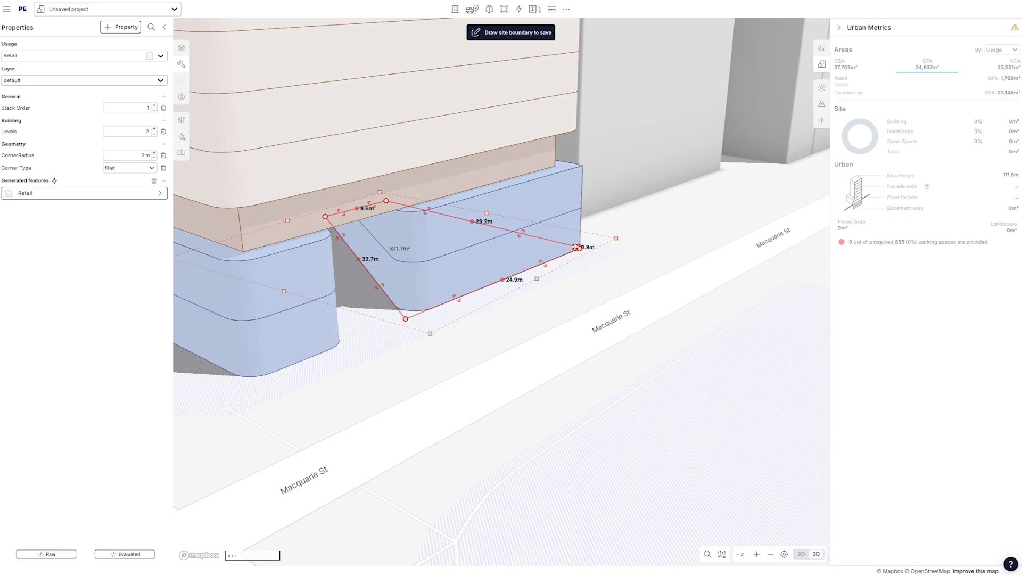
right_click_drag(590, 277, 669, 331)
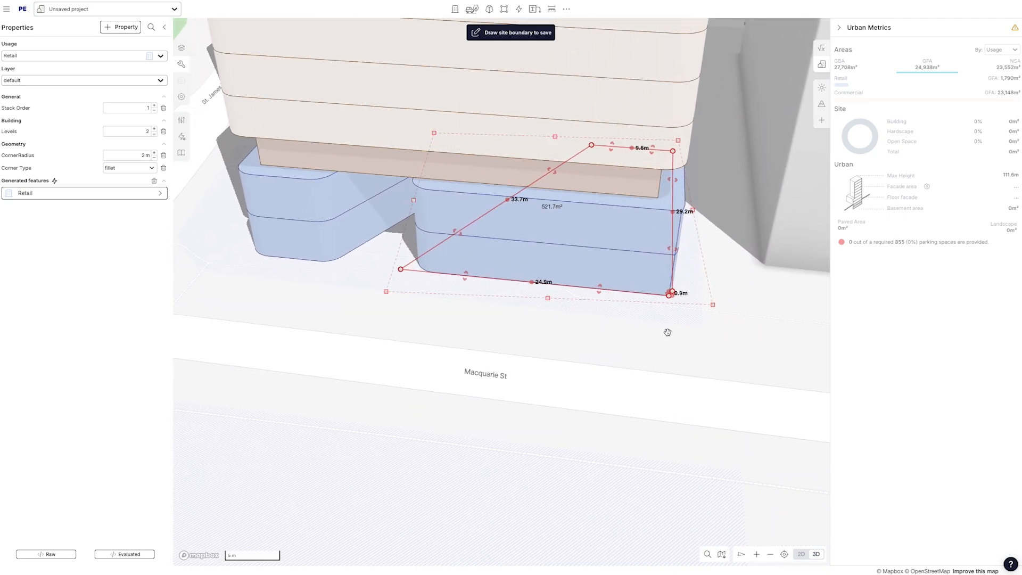
left_click_drag(691, 309, 616, 315)
scroll(619, 312, "up", 4)
left_click_drag(573, 282, 567, 285)
left_click(609, 339)
right_click_drag(609, 339, 564, 337)
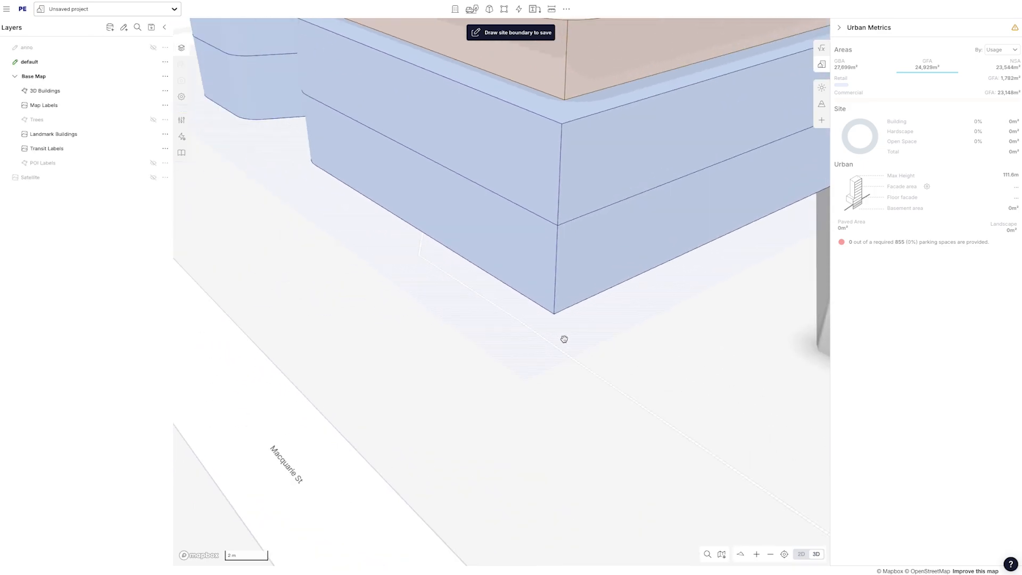
left_click(559, 303)
scroll(507, 346, "down", 1)
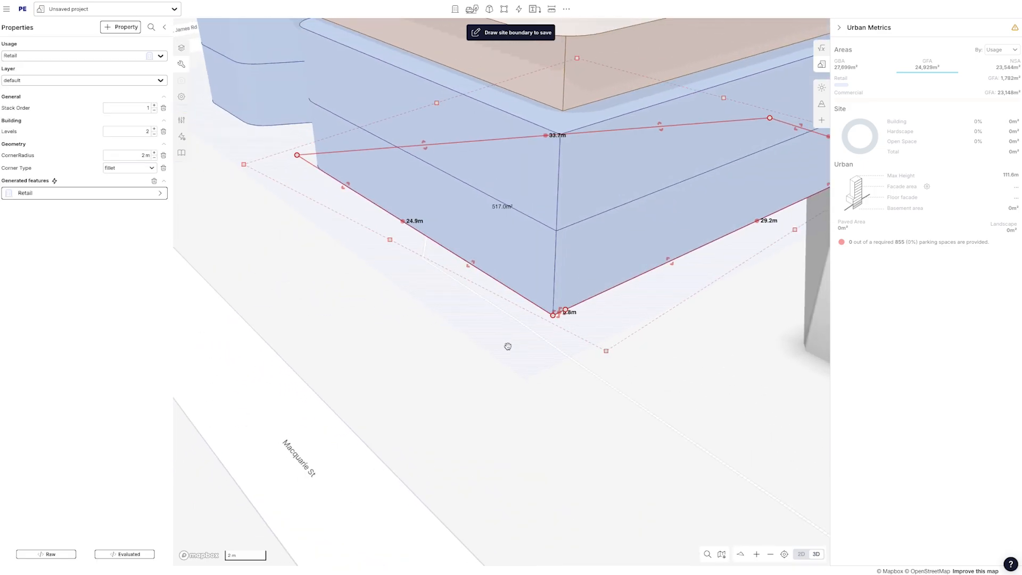
Examine the tower massing from several sides against its city and harbour surroundings, including its rounded podium corners
left_click(417, 331)
scroll(356, 336, "down", 3)
right_click_drag(356, 335, 335, 343)
scroll(335, 344, "down", 5)
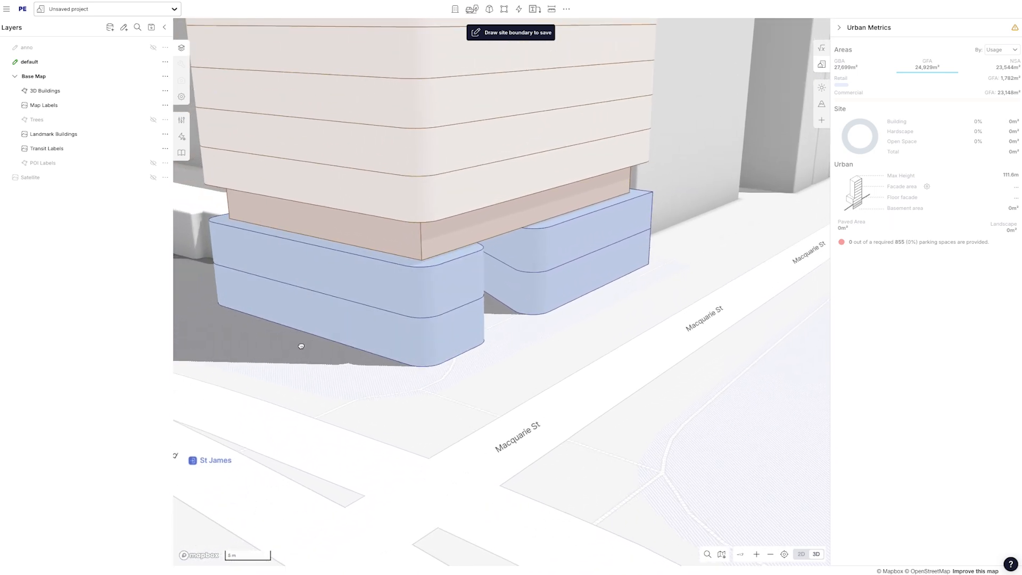
scroll(395, 347, "down", 5)
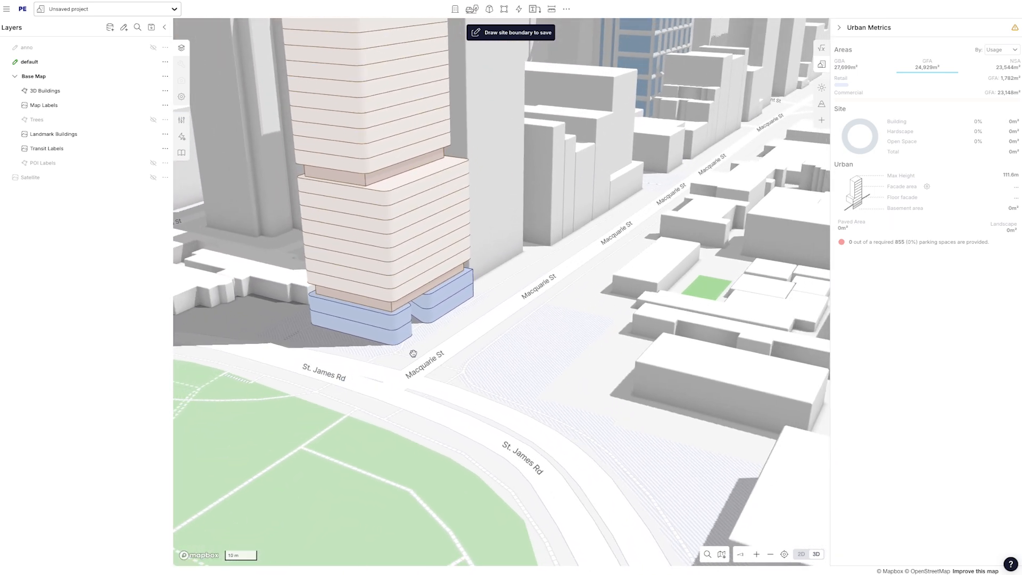
scroll(461, 344, "down", 5)
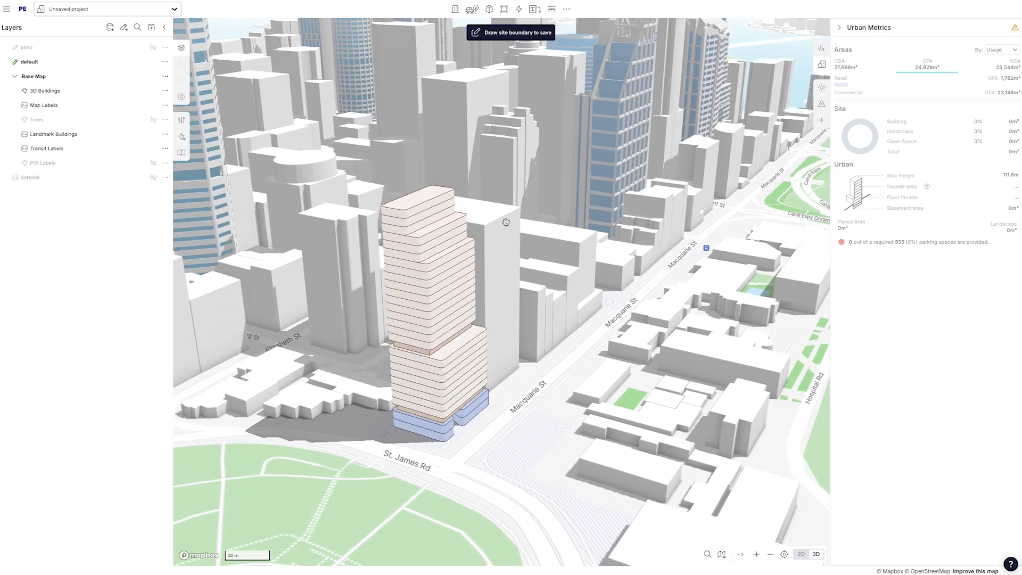
left_click(459, 233)
right_click_drag(516, 309, 474, 300)
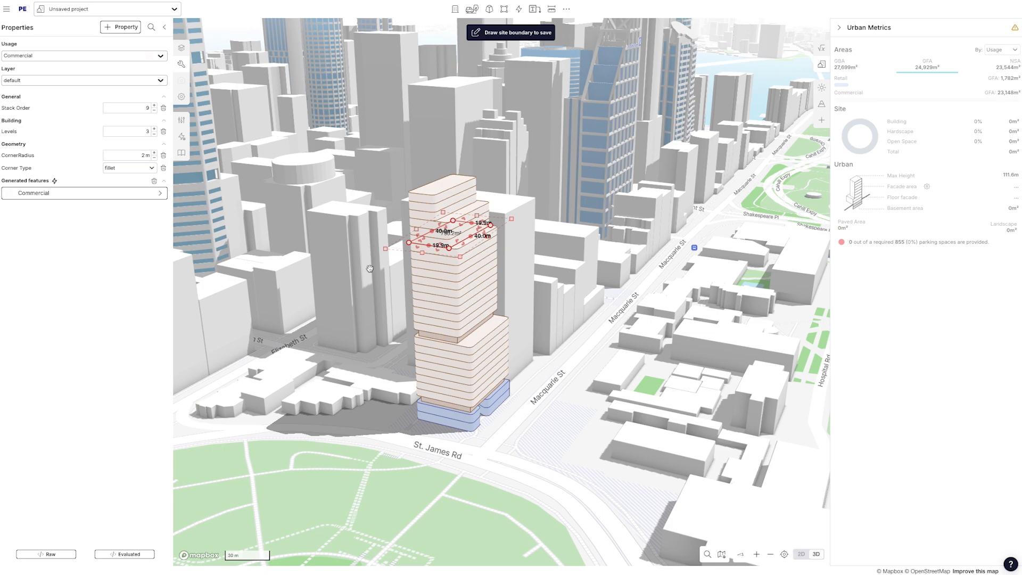
right_click_drag(372, 265, 623, 73)
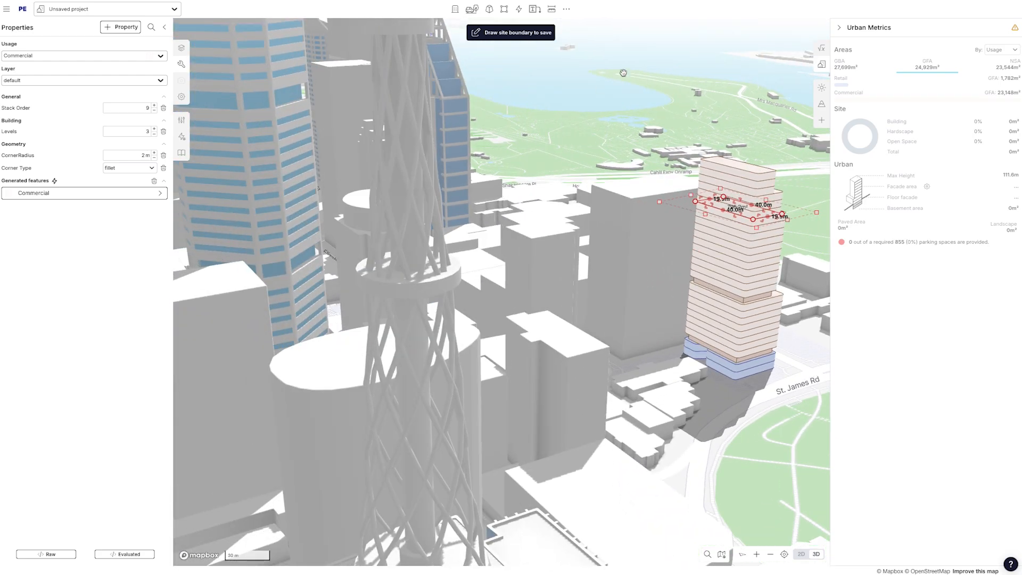
scroll(693, 164, "down", 10)
left_click_drag(730, 105, 673, 198)
left_click_drag(597, 367, 590, 296)
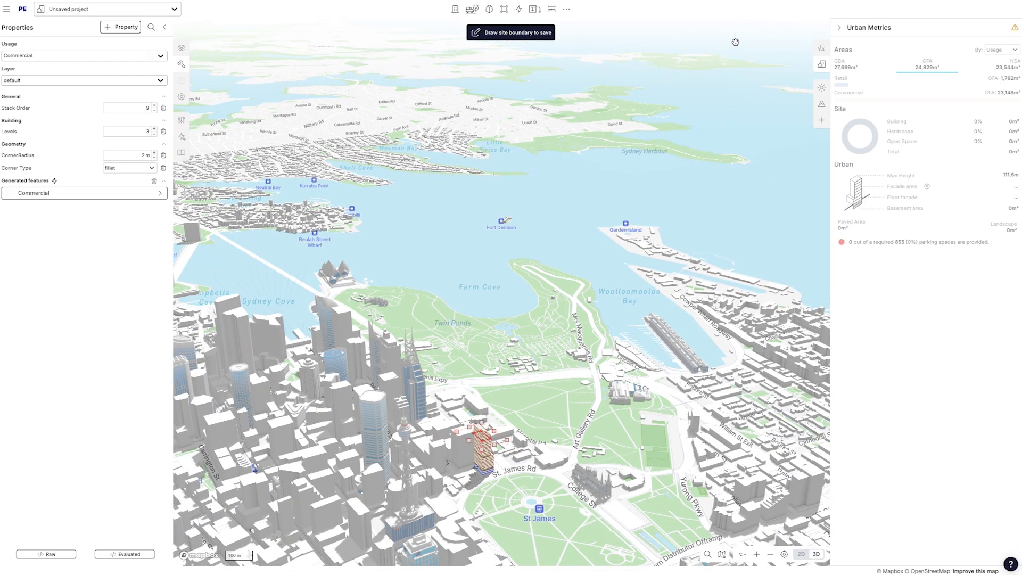
left_click_drag(734, 75, 552, 445)
scroll(575, 280, "down", 10)
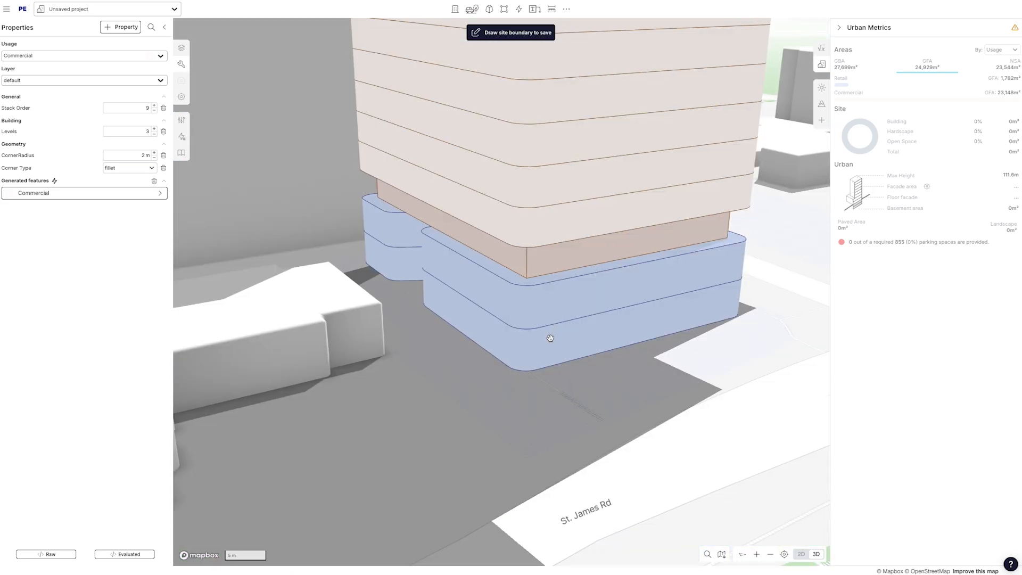
scroll(548, 337, "down", 5)
right_click_drag(616, 368, 568, 352)
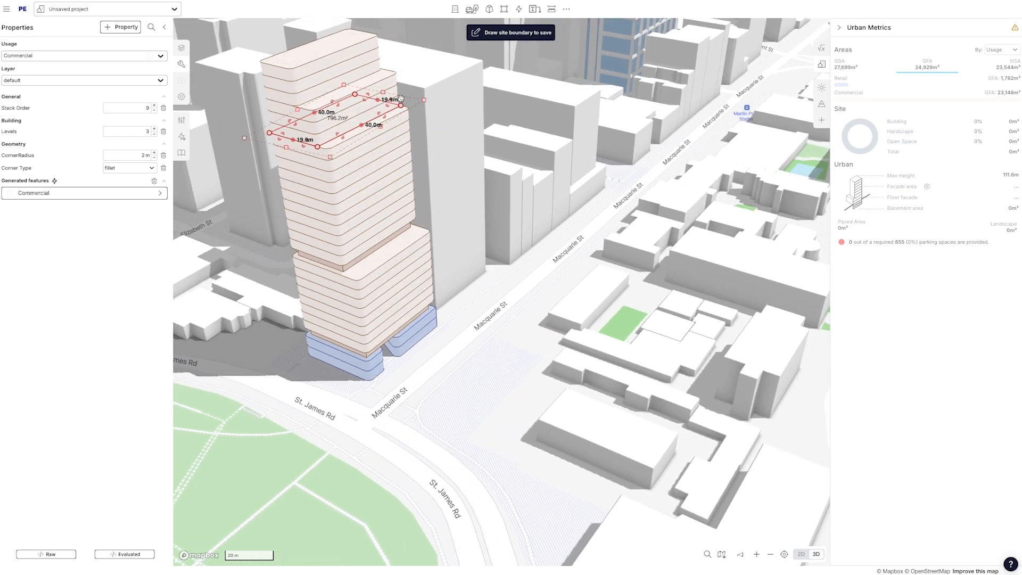
Taper the two 3-level top blocks by pulling in their far Macquarie St corners, and switch to the 2D plan view
left_click_drag(400, 105, 365, 63)
left_click(351, 41)
left_click(478, 136)
right_click_drag(477, 136, 473, 216)
key("2")
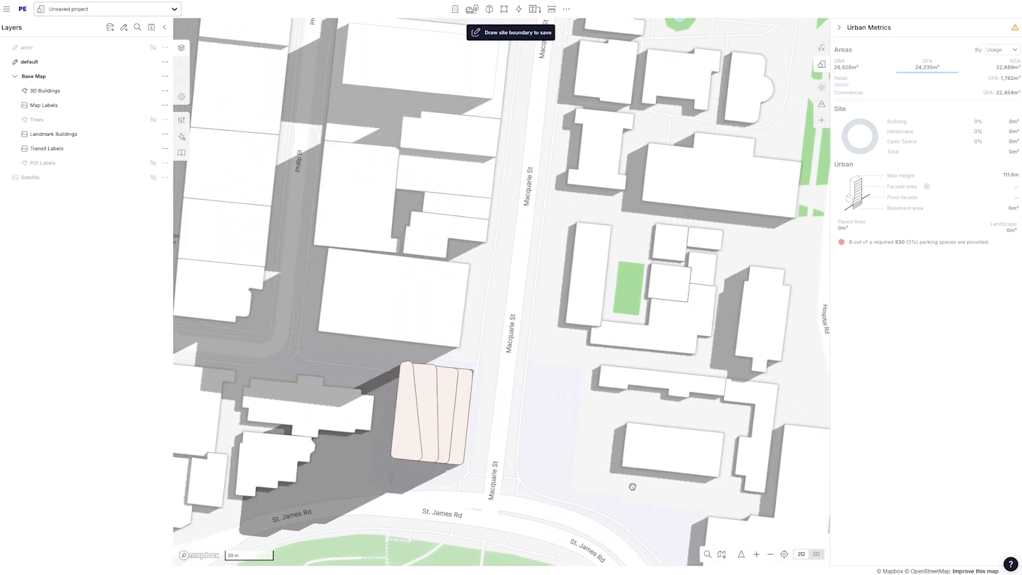
Align the far Macquarie St corners of the two 3-level top blocks with the tower's rear edge in plan
left_click(816, 554)
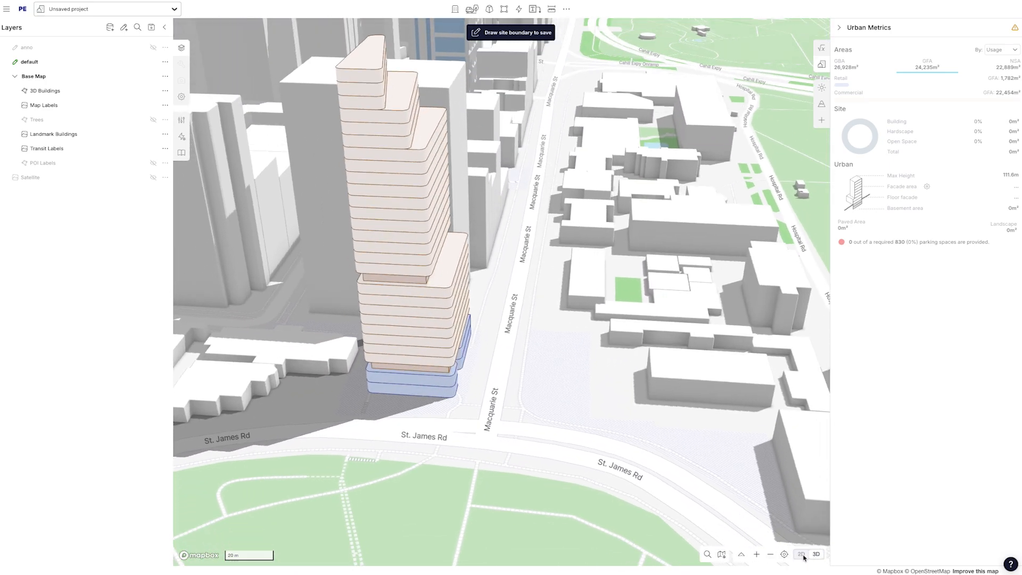
left_click(801, 555)
scroll(434, 370, "up", 2)
scroll(434, 370, "up", 2)
left_click(435, 370)
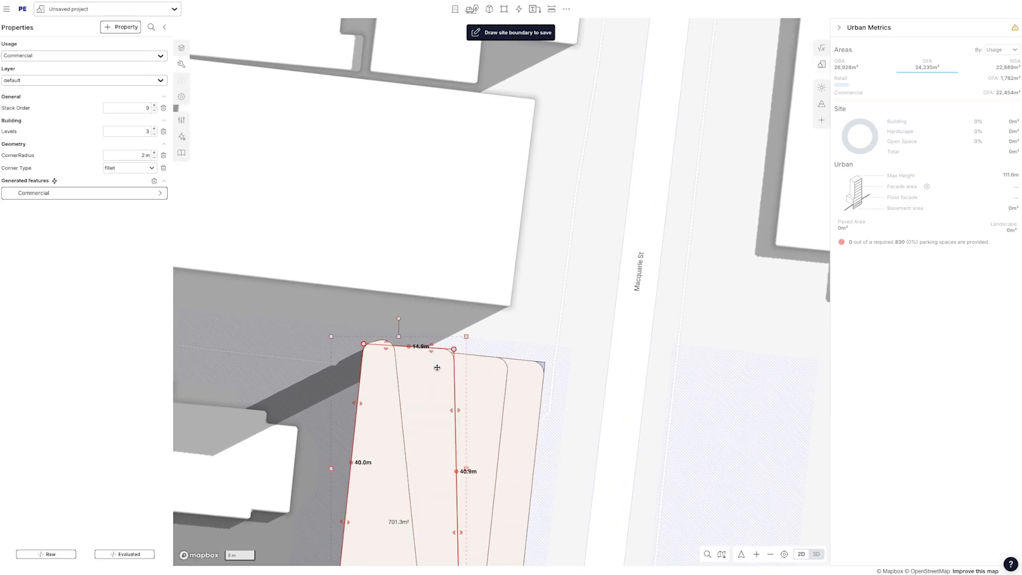
left_click_drag(453, 349, 454, 353)
left_click(383, 359)
left_click_drag(392, 337, 395, 348)
left_click(575, 338)
left_click_drag(593, 338, 553, 266)
scroll(581, 404, "down", 1)
left_click_drag(585, 403, 565, 392)
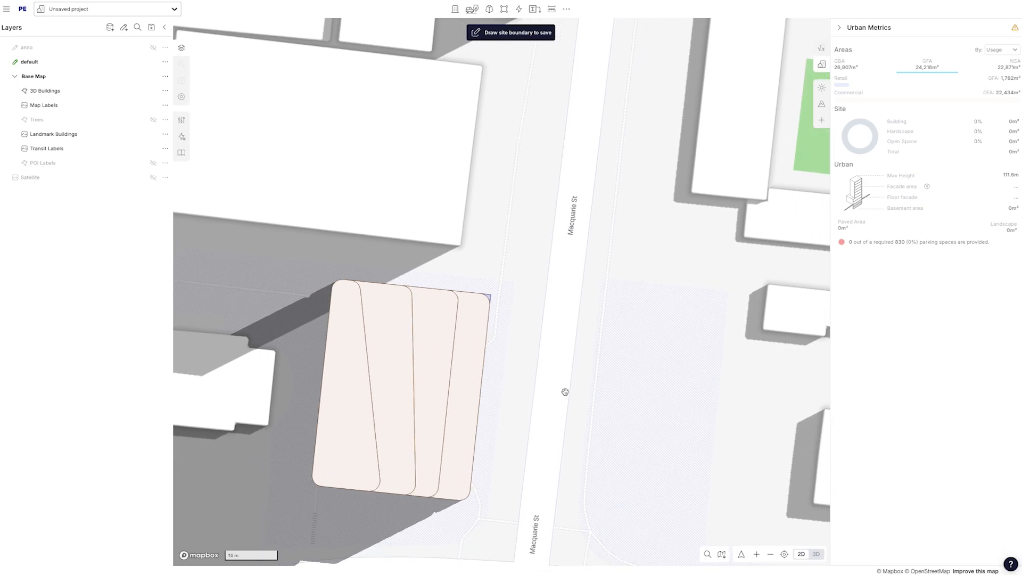
Switch to a 3D view of the tower and change the building outline style to heavy black silhouettes
key("3")
right_click_drag(660, 416, 634, 413)
scroll(628, 409, "down", 3)
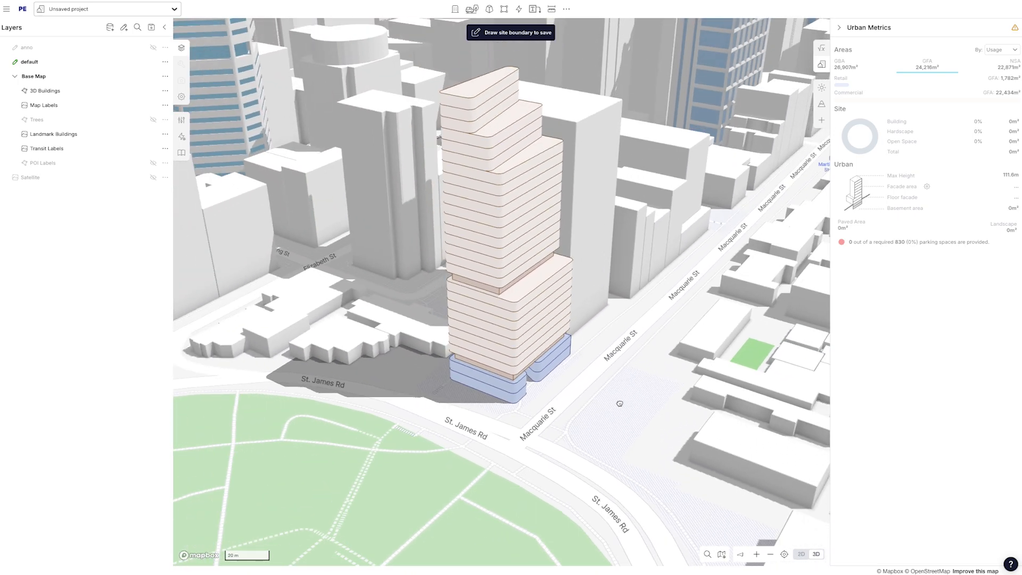
left_click_drag(620, 404, 539, 411)
left_click(722, 554)
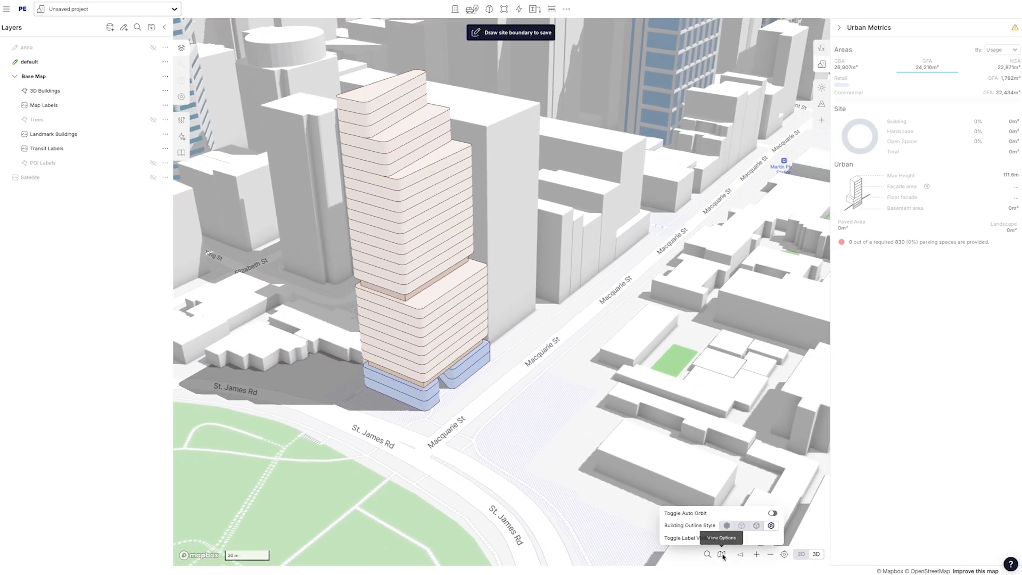
left_click(771, 525)
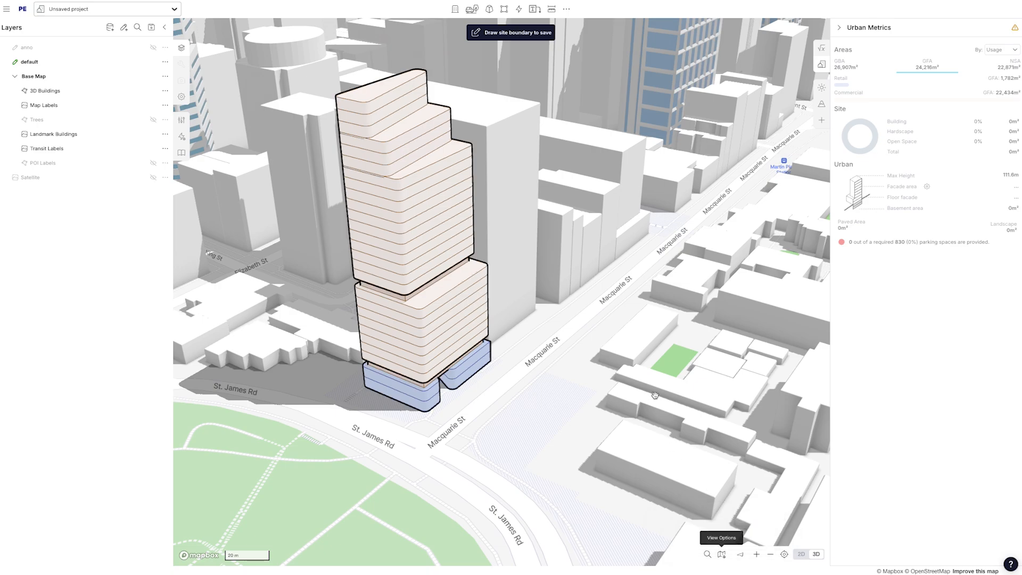
Draw a V-shaped dashed arrow with legs of about 31.5 m and 35.4 m beside the podium on Macquarie St
scroll(638, 397, "down", 2)
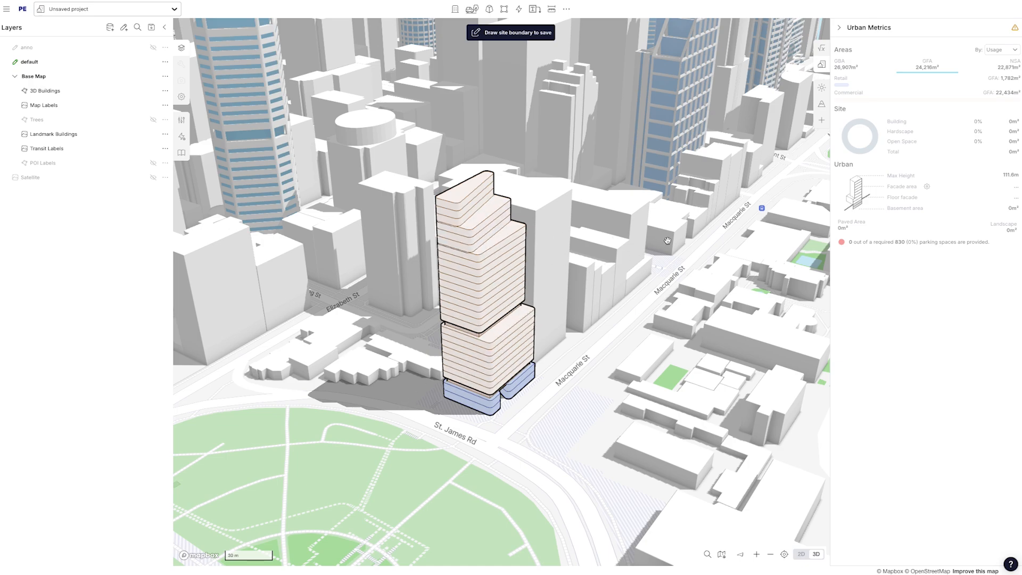
left_click(535, 9)
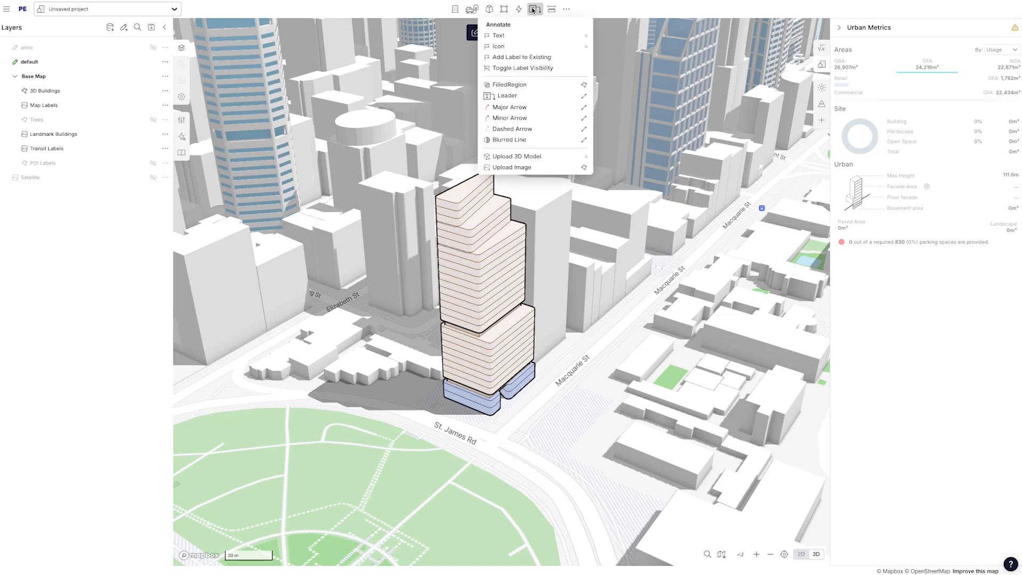
left_click(522, 130)
left_click(588, 408)
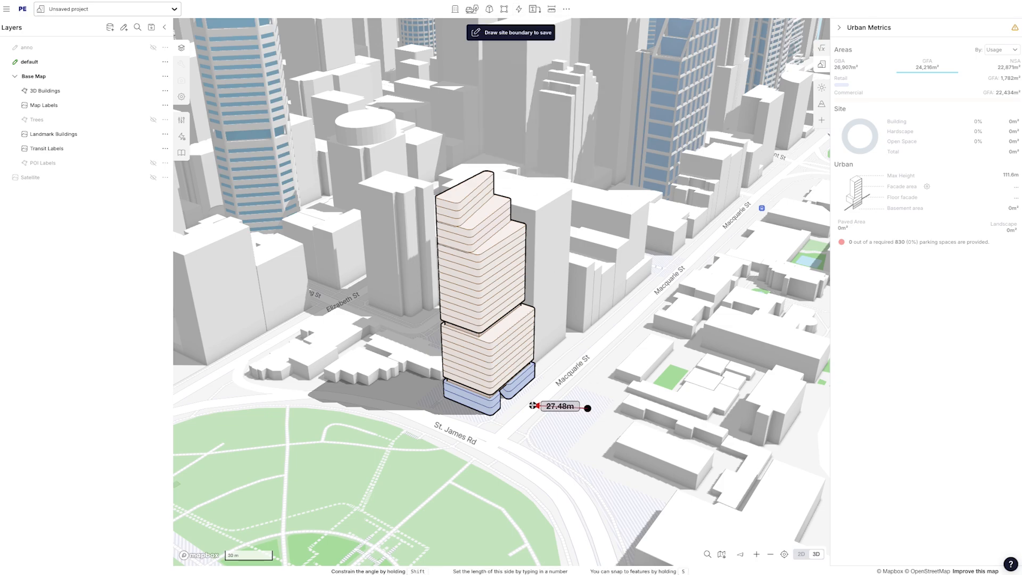
left_click(526, 402)
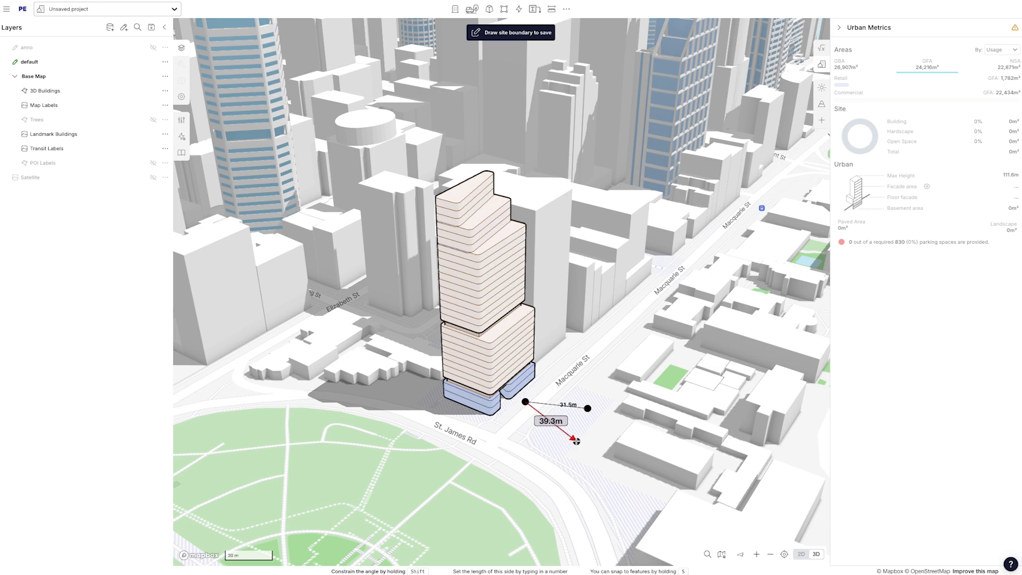
double_click(570, 435)
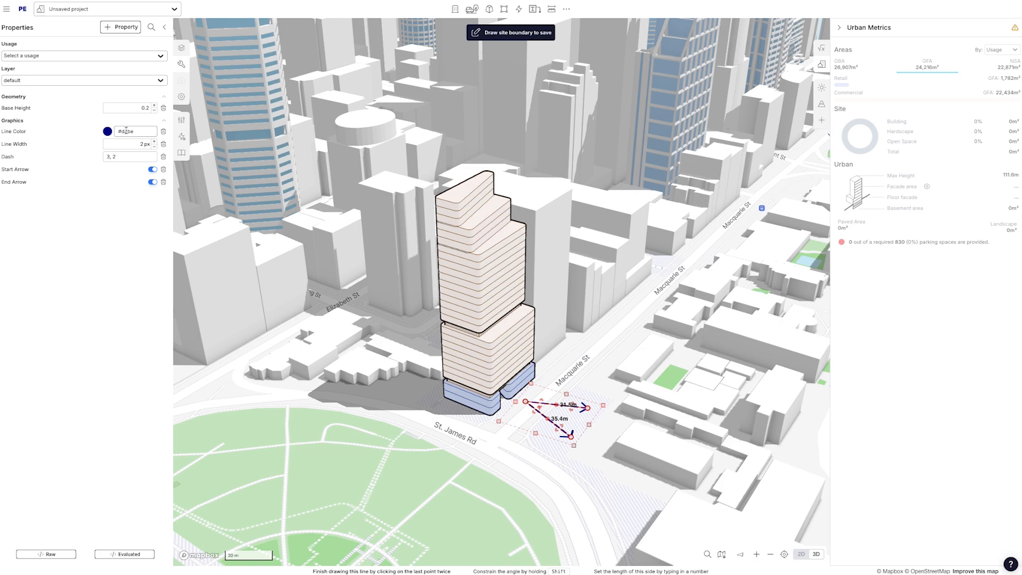
Set the V-shaped arrow's base height to 99 and place it so it points outward from the tower's upper terrace
mouse_move(134, 110)
left_mouse_down()
mouse_move(177, 119)
mouse_move(160, 111)
left_mouse_up()
left_click_drag(562, 247, 535, 242)
left_click(617, 254)
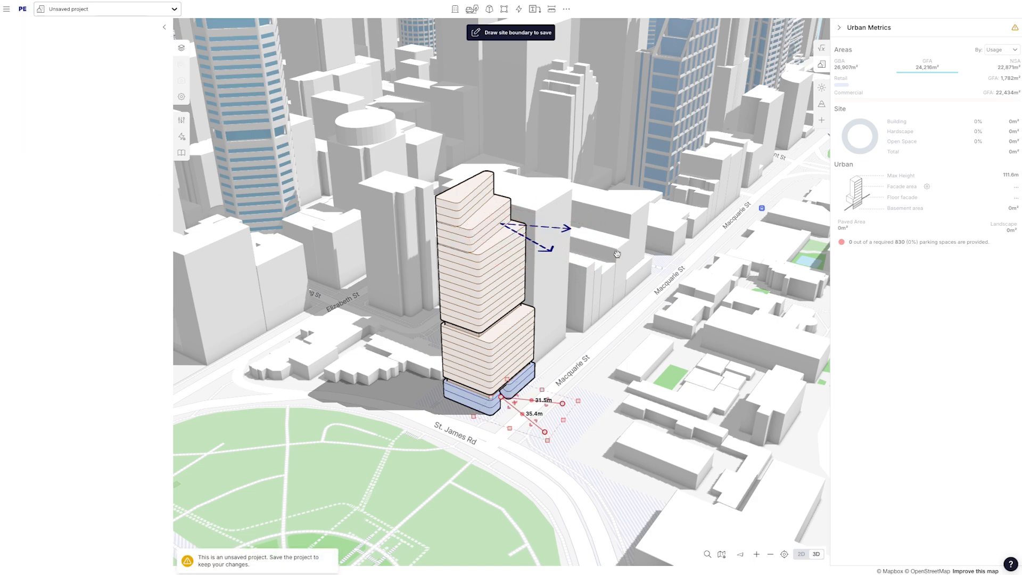
left_click(551, 251)
mouse_move(597, 225)
left_mouse_down()
mouse_move(592, 207)
mouse_move(590, 224)
mouse_move(733, 227)
mouse_move(585, 228)
left_mouse_up()
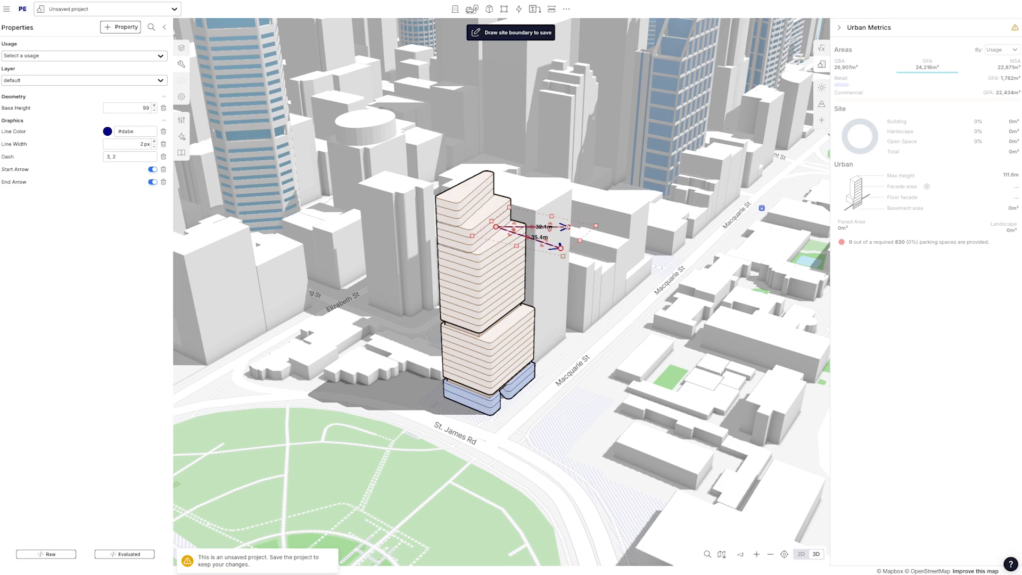
left_click(629, 238)
Draw a straight dashed arrow about 120.2 m long along Macquarie St, ending near St. James Rd
left_click_drag(596, 311, 608, 294)
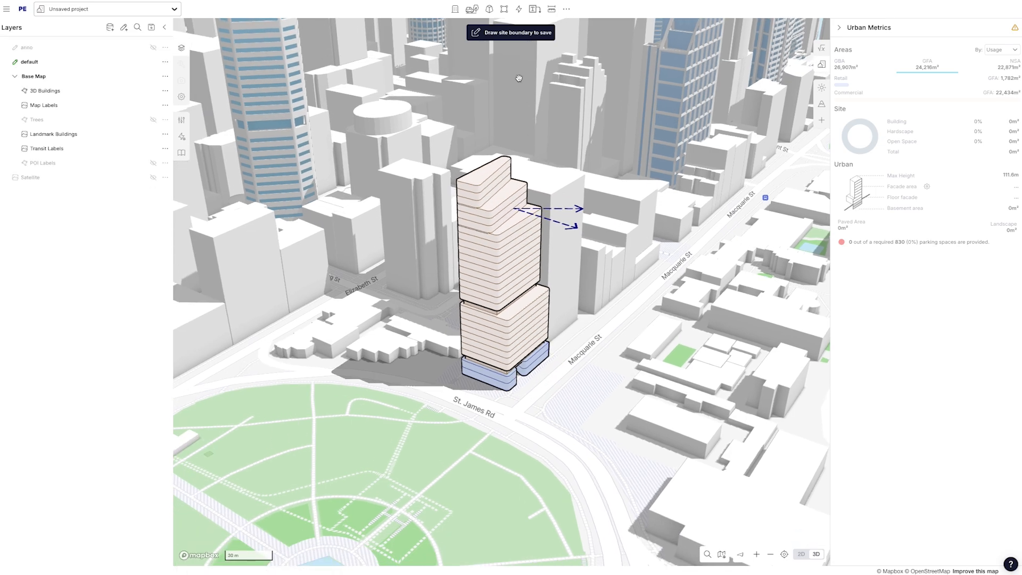
left_click(520, 11)
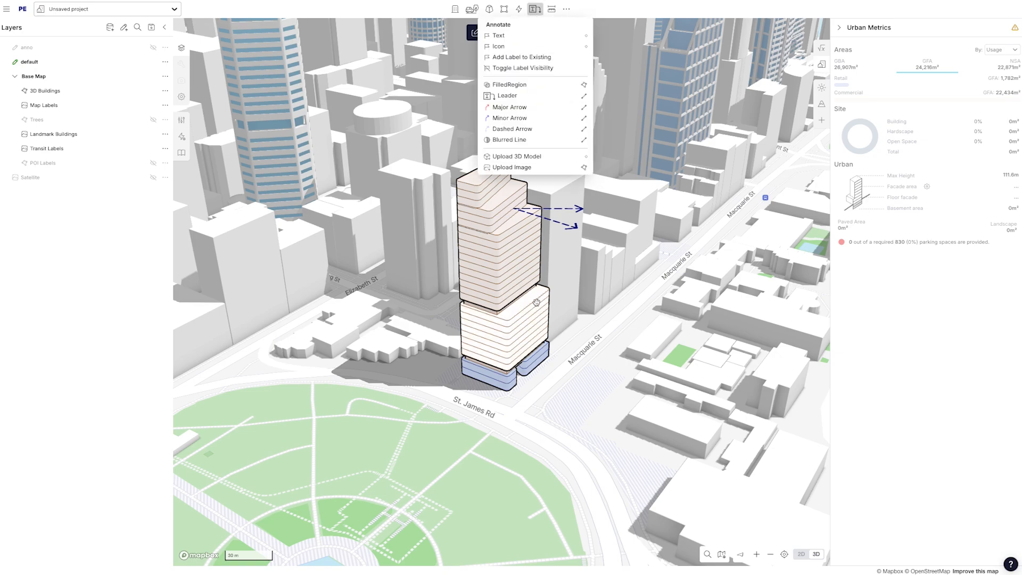
left_click(526, 132)
left_click(609, 320)
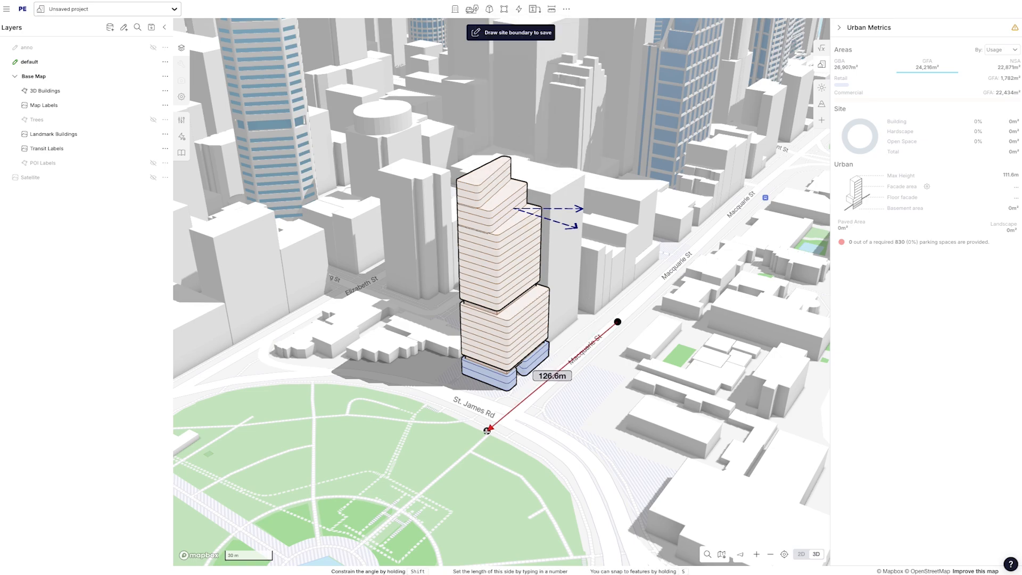
left_click(502, 426)
Colour the Macquarie St dashed arrow red #ff0000 and set its base height to 38
left_click(107, 131)
left_click(156, 159)
left_click(81, 339)
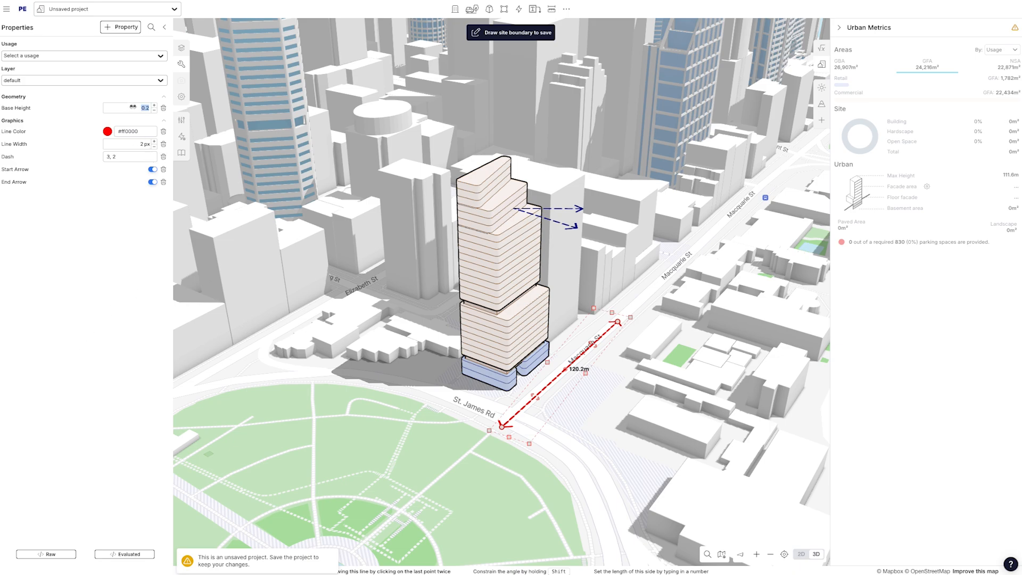
key("Return")
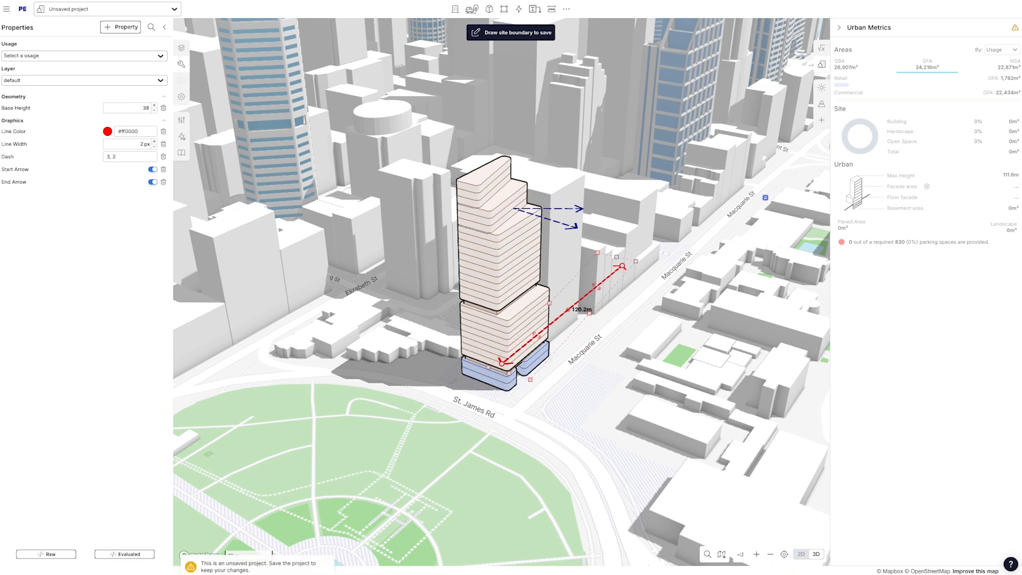
Move the red arrow against the lower tower block and set its base height to 43.2
left_click_drag(622, 267, 590, 266)
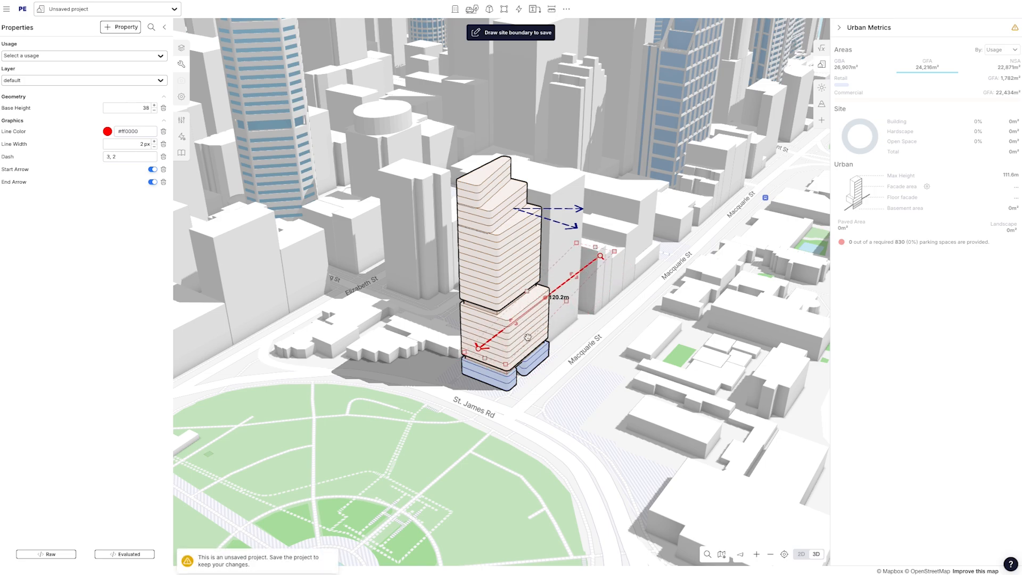
scroll(527, 337, "up", 5)
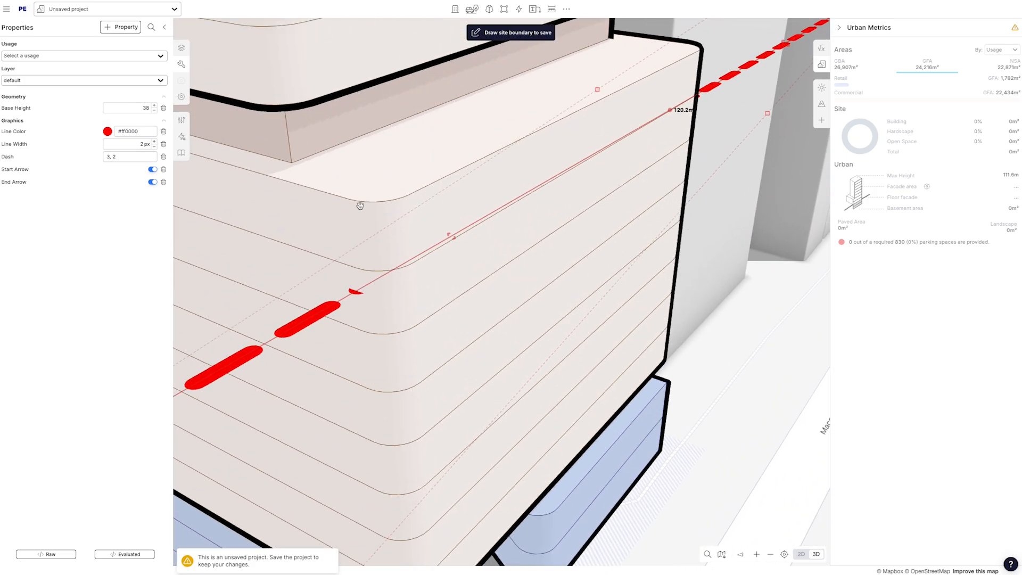
left_click_drag(144, 107, 208, 112)
scroll(601, 244, "down", 10)
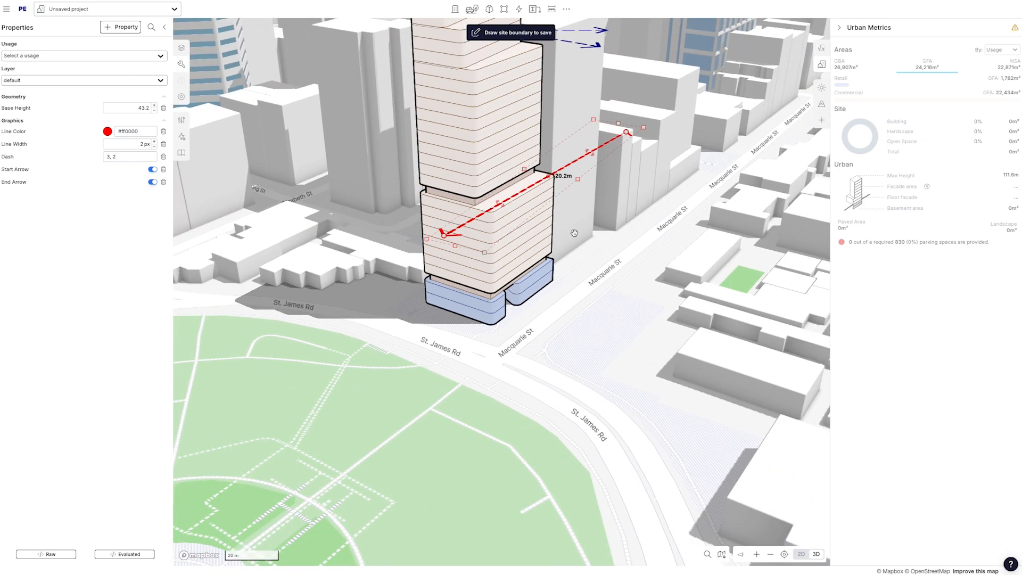
Reposition the red arrow so it runs across the lower block's terrace, parallel to Macquarie St
left_click_drag(601, 245, 553, 277)
left_click_drag(520, 187, 545, 197)
left_click(521, 328)
right_click_drag(521, 330, 511, 323)
left_click(546, 191)
left_click_drag(547, 192, 548, 180)
left_click(397, 239)
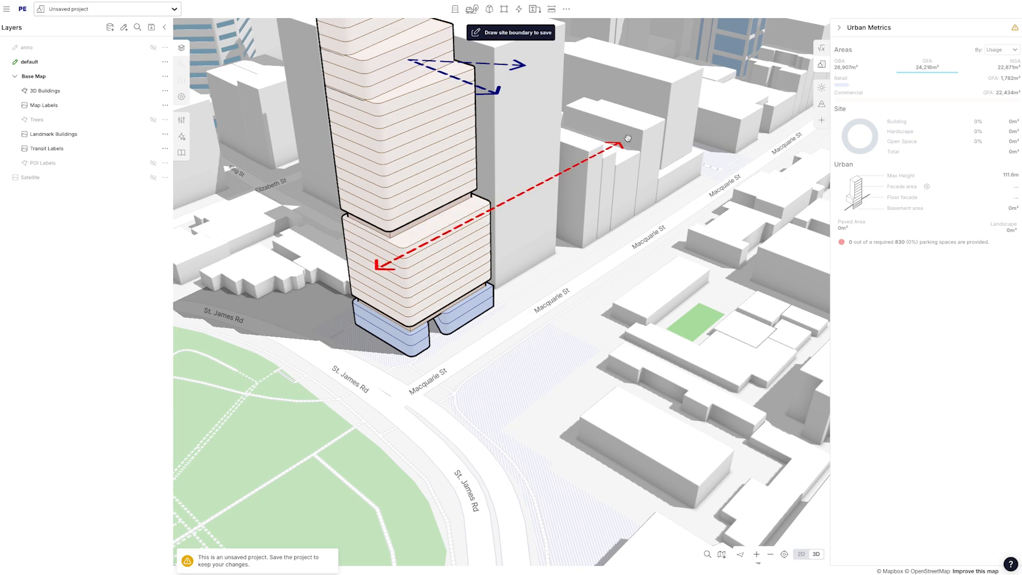
Draw a bent dashed arrow from Macquarie St through the podium passage to the rear of the tower
right_click_drag(627, 230, 593, 234)
left_click(533, 10)
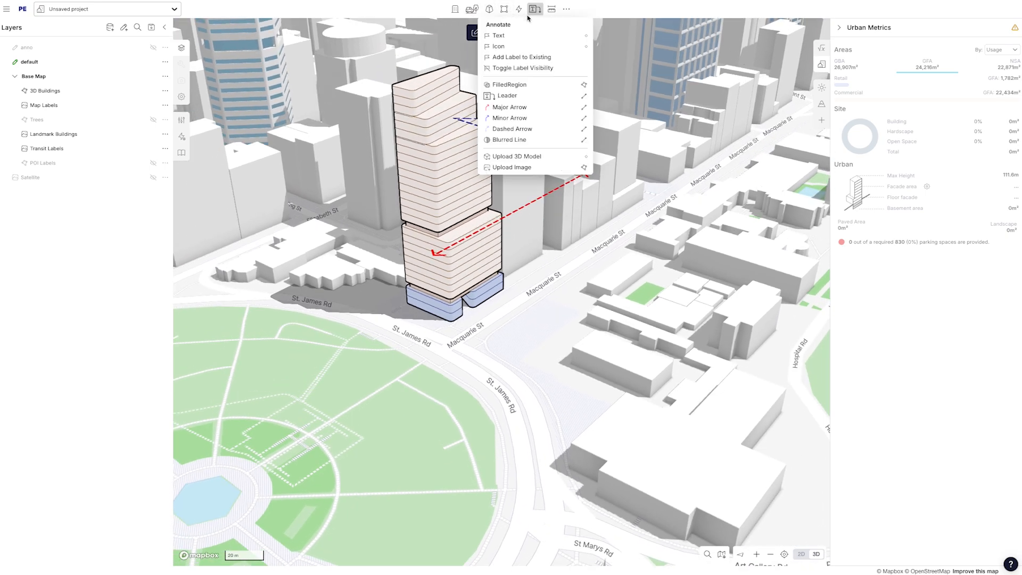
left_click(516, 133)
left_click(472, 323)
left_click(436, 261)
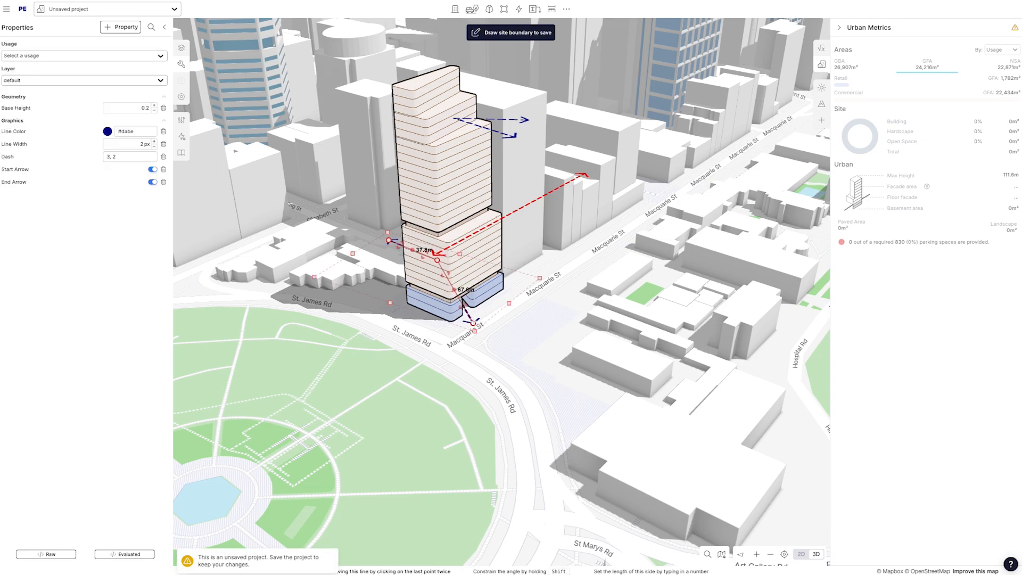
Change the podium passage arrow's line colour to green #03ca05
left_click(107, 131)
left_click_drag(144, 186, 153, 175)
left_click(129, 352)
left_click(505, 354)
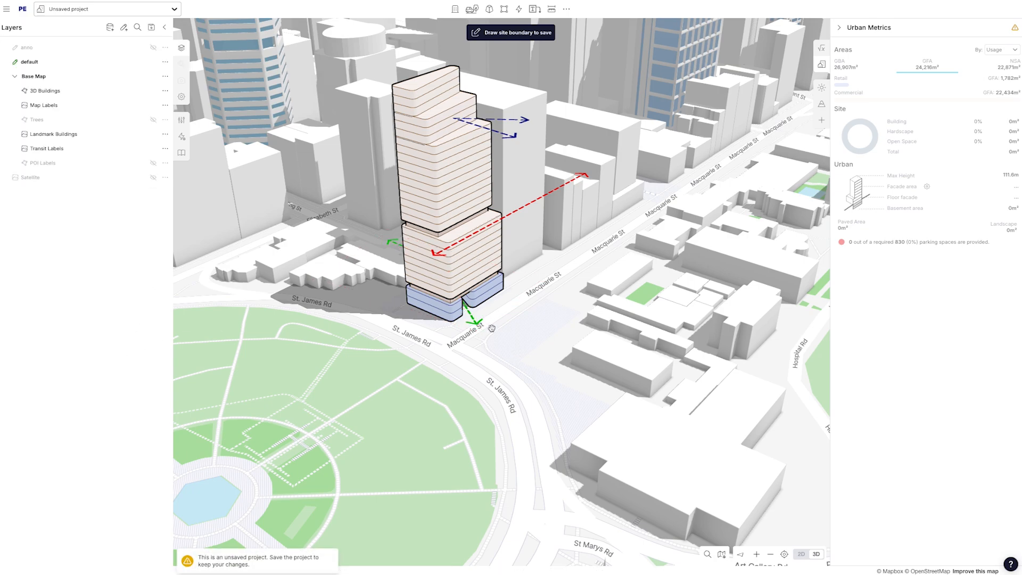
Widen the Macquarie St mouth of the podium passage by pulling back the retail block corner and the inset level above it
scroll(492, 328, "up", 5)
left_click(423, 313)
left_click_drag(424, 315, 421, 318)
left_click(421, 317)
left_click(424, 273)
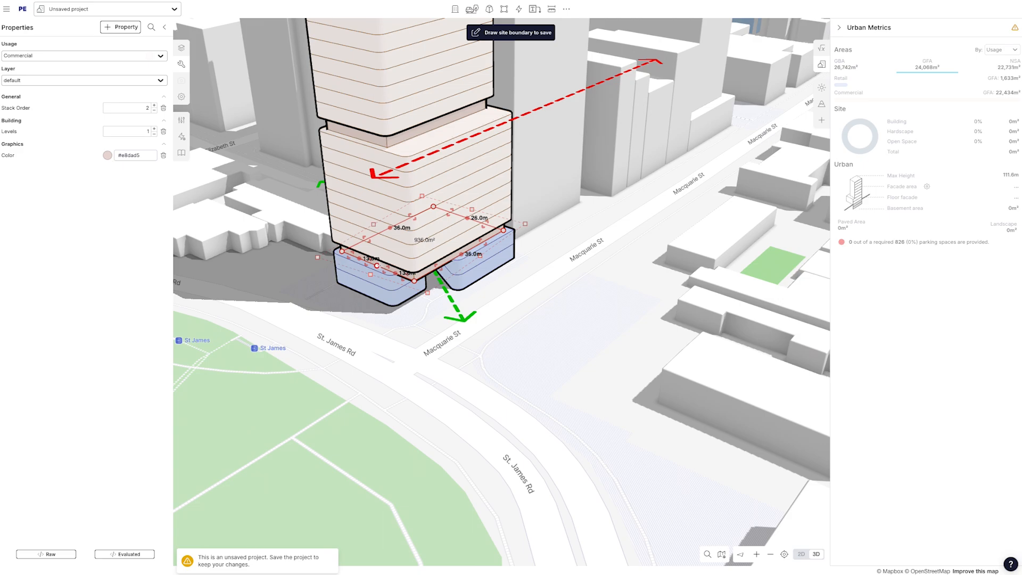
mouse_move(384, 267)
left_mouse_down()
mouse_move(432, 250)
mouse_move(403, 266)
left_mouse_up()
left_click(413, 292)
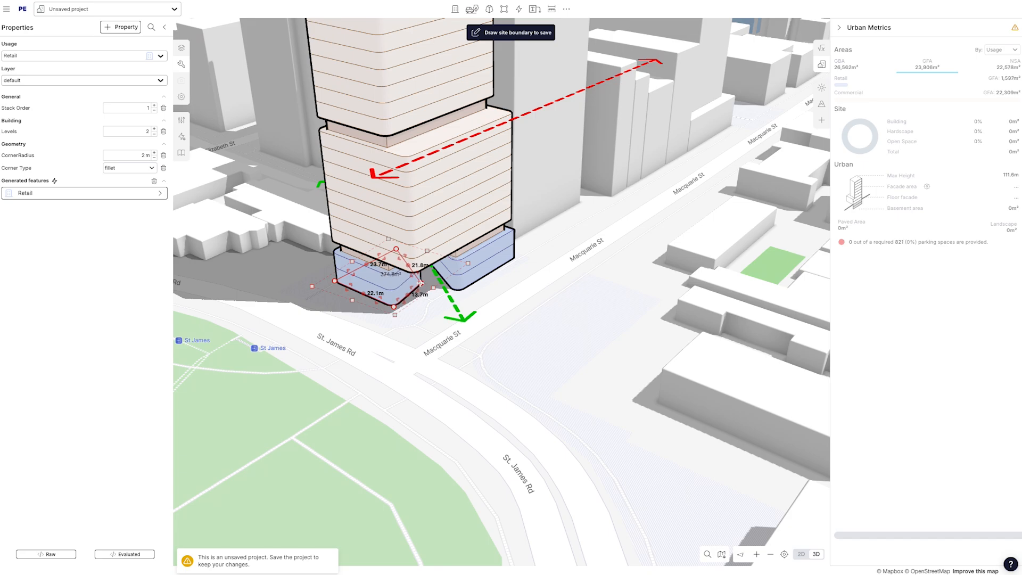
left_click(454, 302)
Add a bend to the green arrow at the passage mouth and redirect its last leg, about 24.6 m, toward the street corner
left_click_drag(428, 260, 431, 278)
left_click_drag(463, 319, 404, 330)
left_click(431, 324)
left_click(410, 316)
left_click_drag(404, 330, 411, 327)
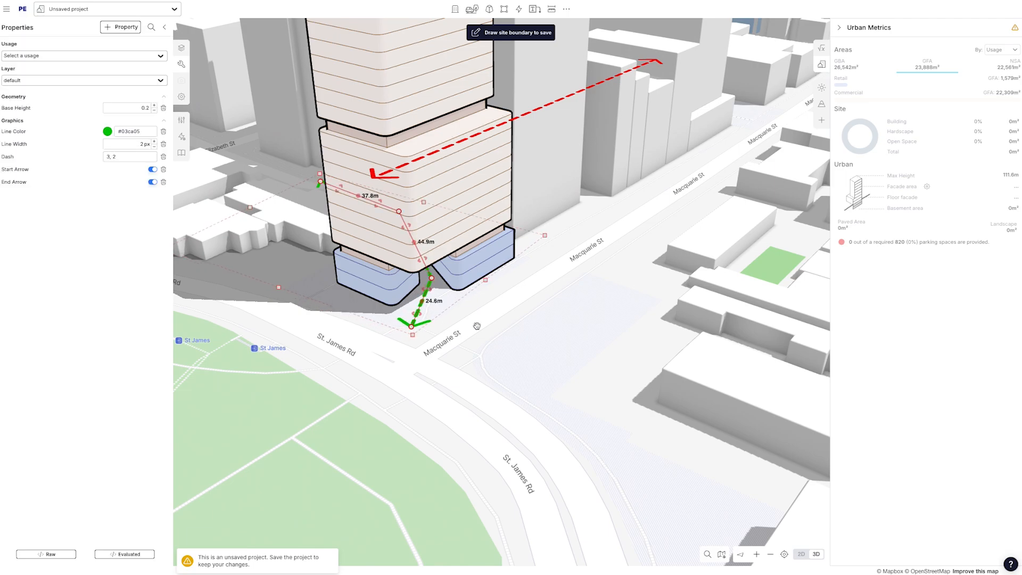
left_click(477, 326)
Darken the green passage arrow's line colour to #00a003
scroll(495, 340, "down", 5)
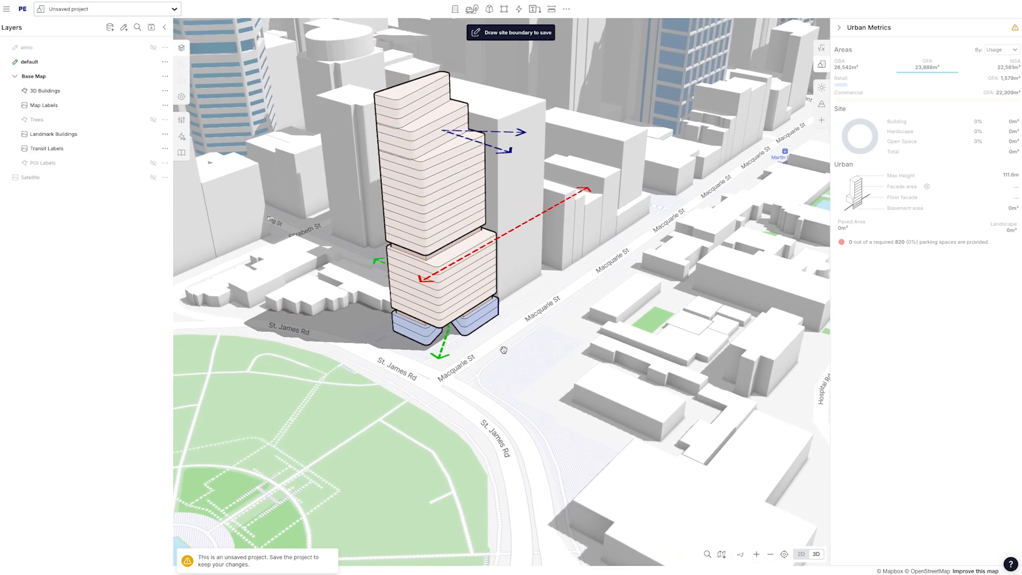
left_click_drag(462, 348, 513, 361)
left_click(475, 356)
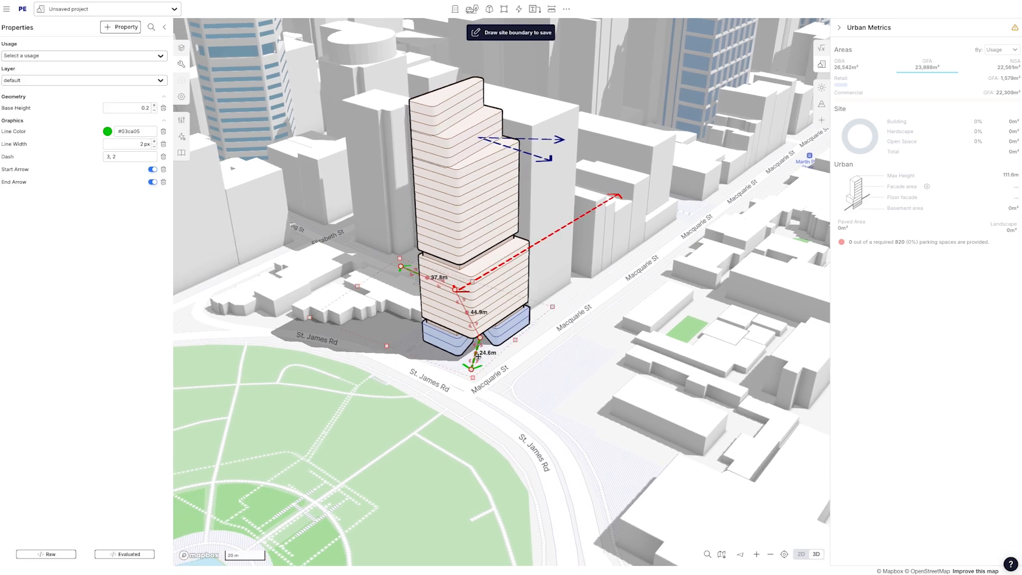
left_click(116, 132)
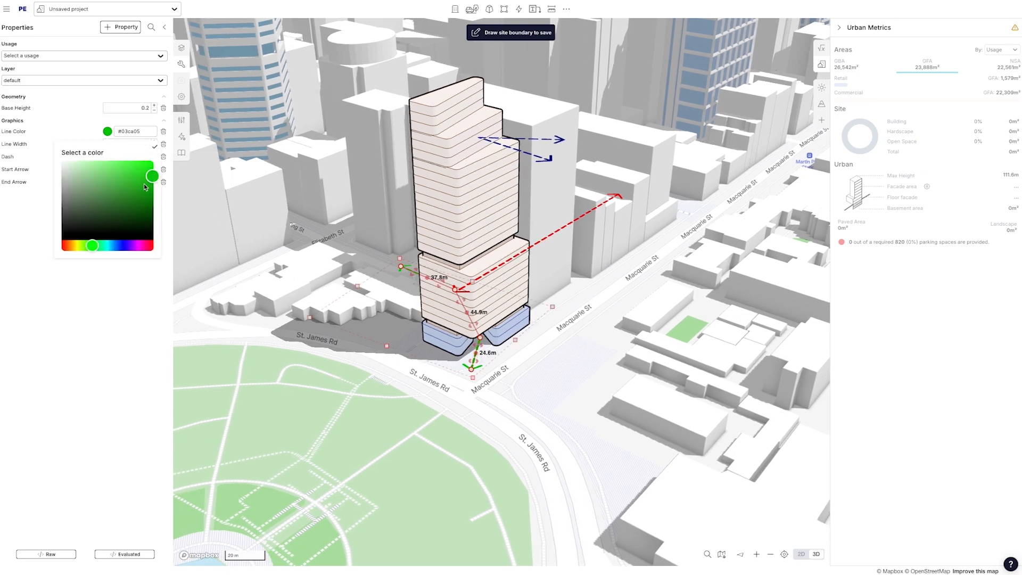
left_click(135, 289)
left_click(329, 327)
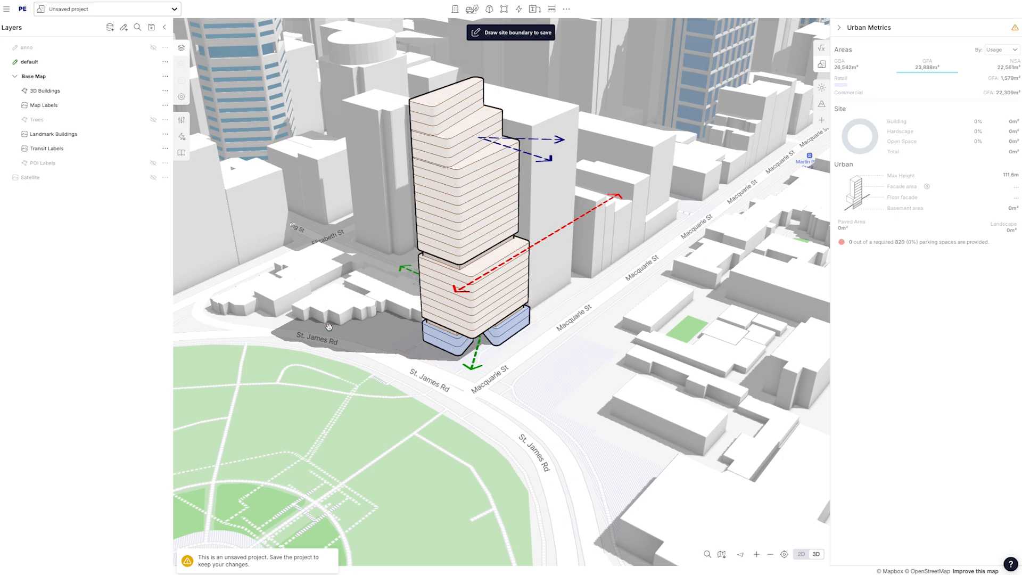
Adjust the green arrow's rear end behind the tower so its last leg toward Elizabeth St is about 33.7 m
right_click_drag(295, 311, 364, 321)
left_click(524, 321)
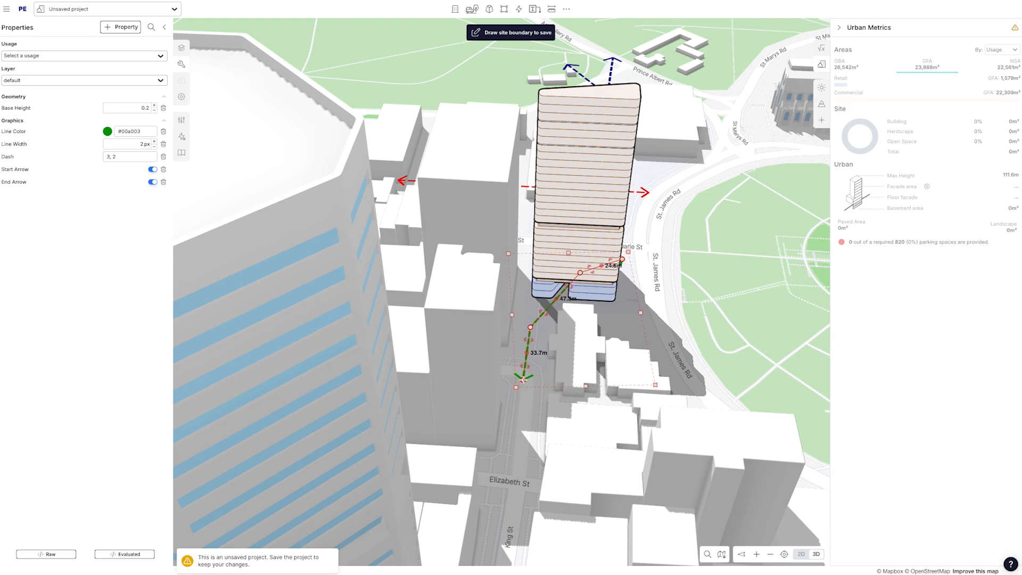
left_click(718, 317)
Draw a four-sided site boundary around the podium, about 42.1 m along St. James Rd and 54.8 m along Macquarie St
right_click_drag(718, 318, 632, 313)
left_click(520, 33)
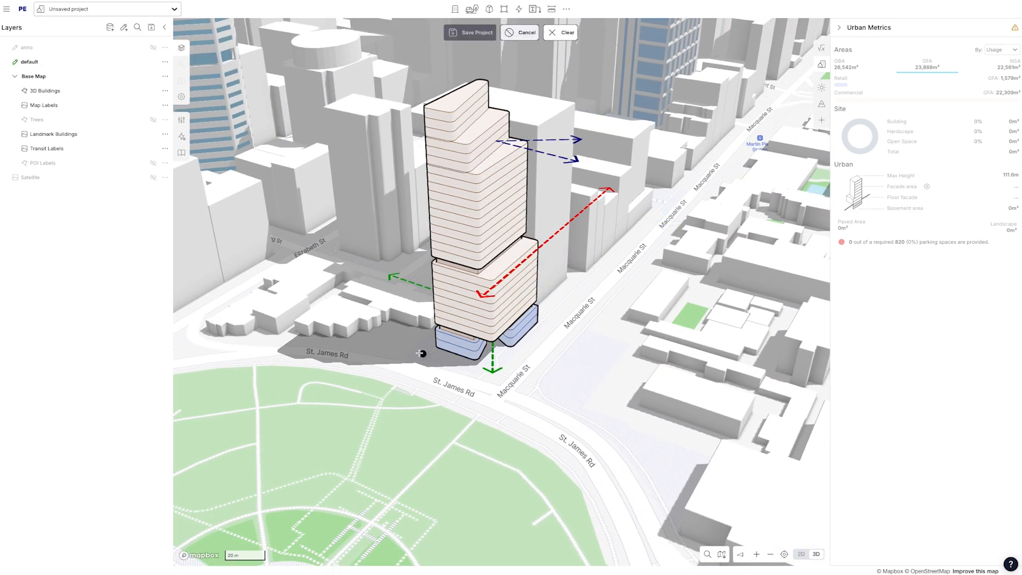
left_click(498, 383)
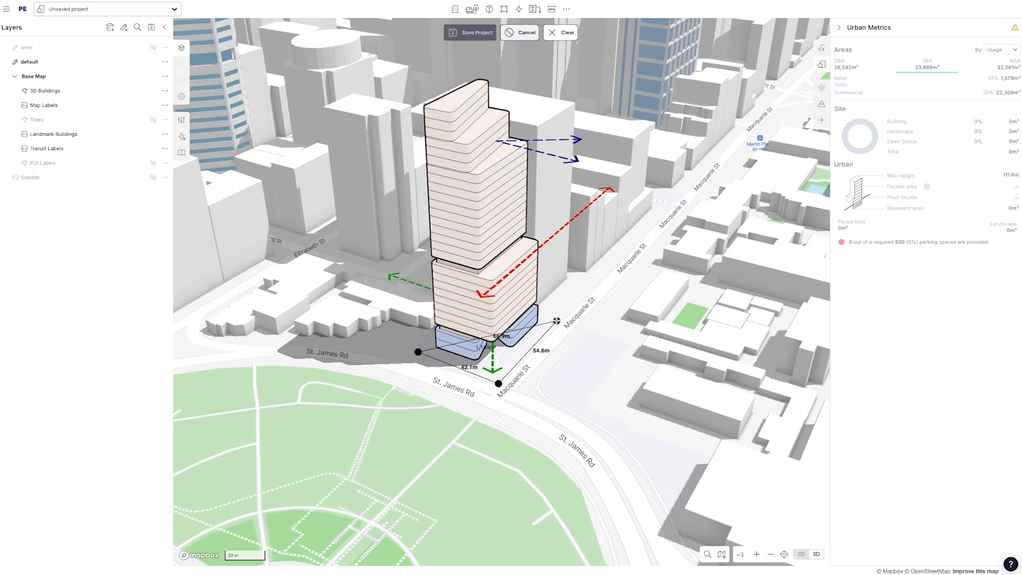
left_click(556, 321)
left_click(474, 297)
Pull the boundary's two Macquarie St corners closer to the podium for a site of about 1,975 m², and finish the boundary
left_click_drag(540, 335, 529, 332)
left_click_drag(492, 377, 493, 377)
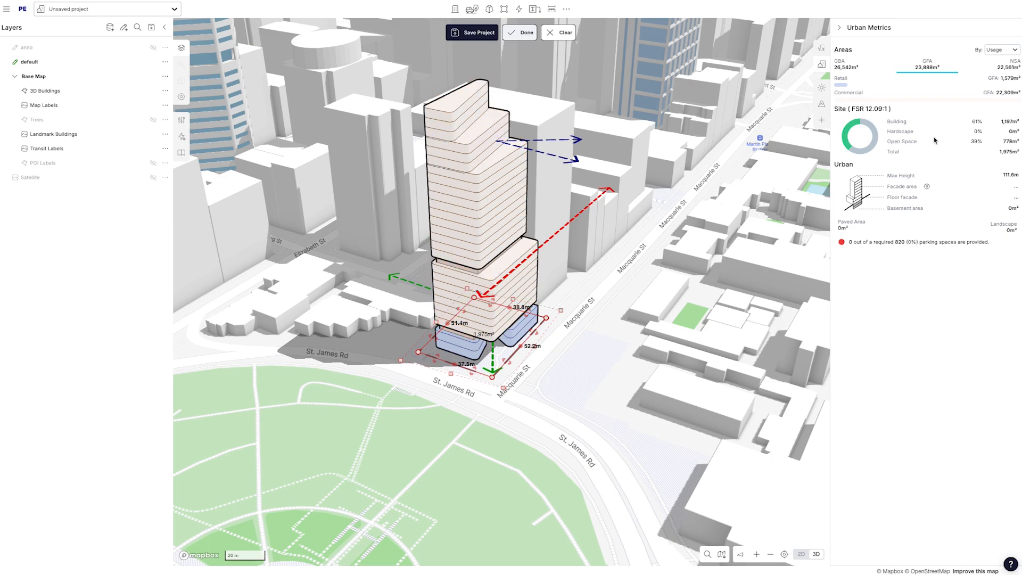
left_click(520, 32)
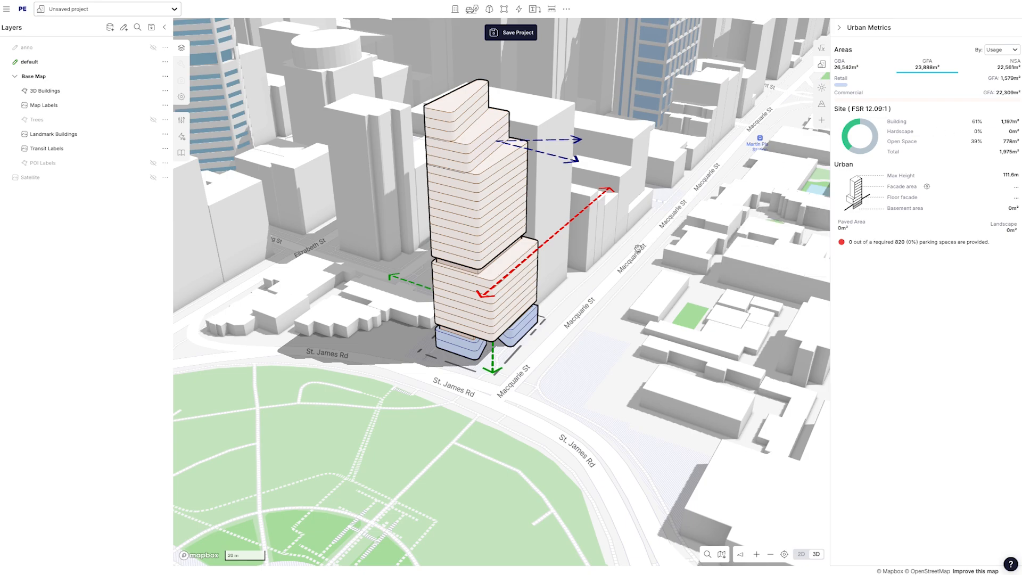
Set the two selected commercial blocks at the top of the tower to 2 levels and deselect them
mouse_move(644, 248)
right_mouse_down()
mouse_move(670, 232)
mouse_move(645, 242)
right_mouse_up()
left_click(465, 76)
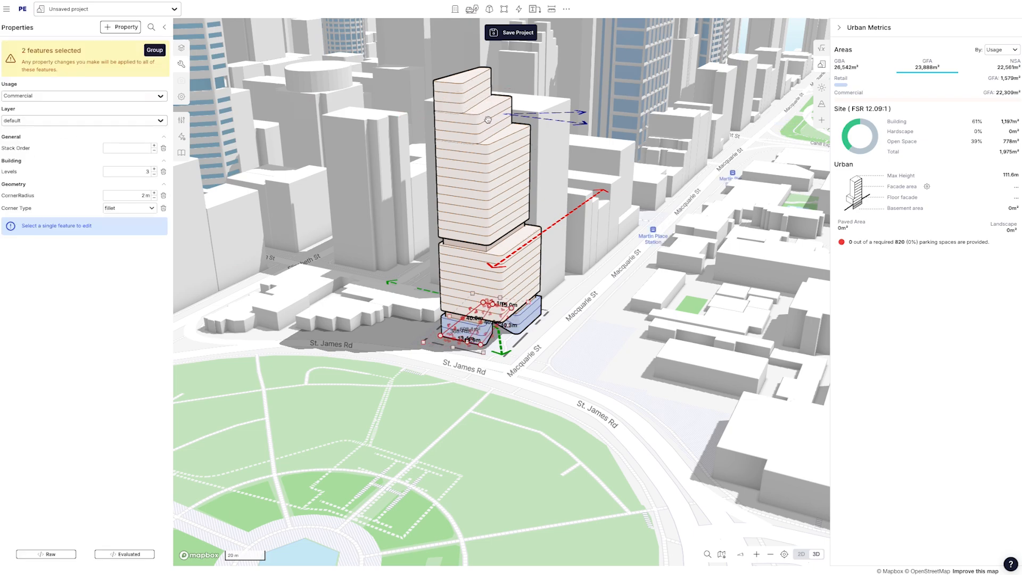
left_click(155, 174)
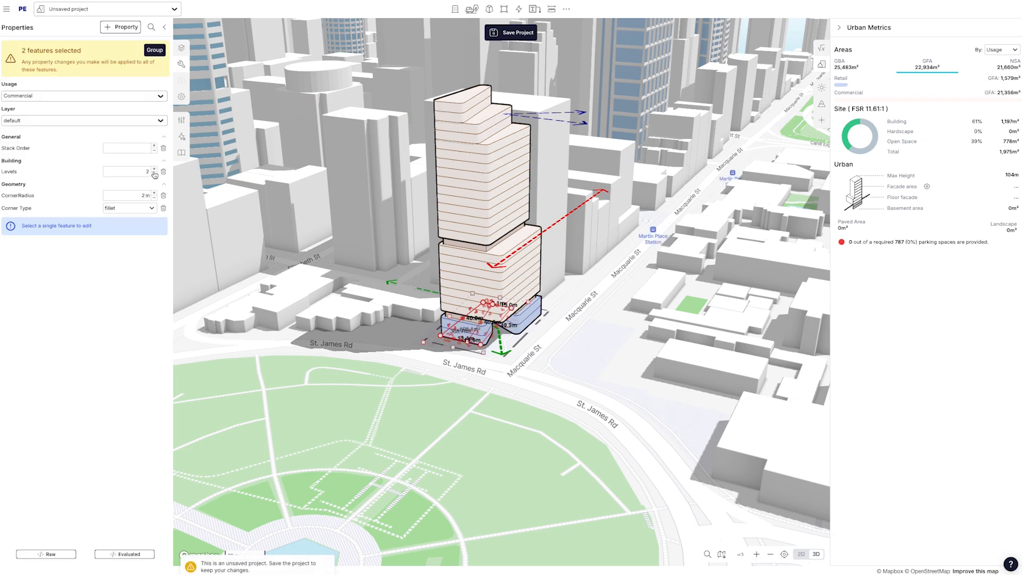
left_click(675, 260)
right_click_drag(650, 266, 602, 288)
left_click_drag(609, 259, 591, 287)
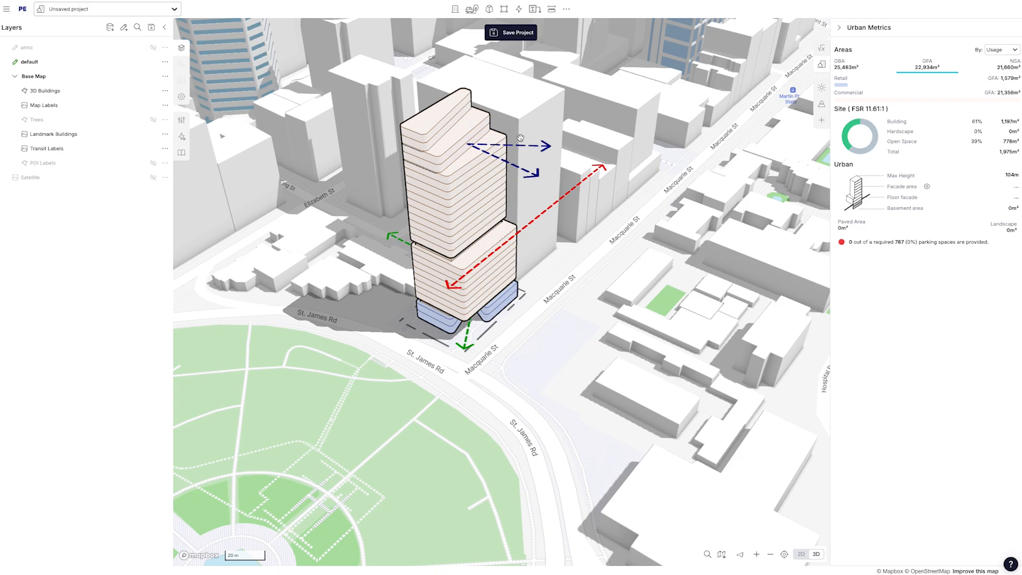
left_click_drag(375, 159, 378, 193)
mouse_move(366, 203)
right_mouse_down()
mouse_move(409, 201)
mouse_move(372, 197)
right_mouse_up()
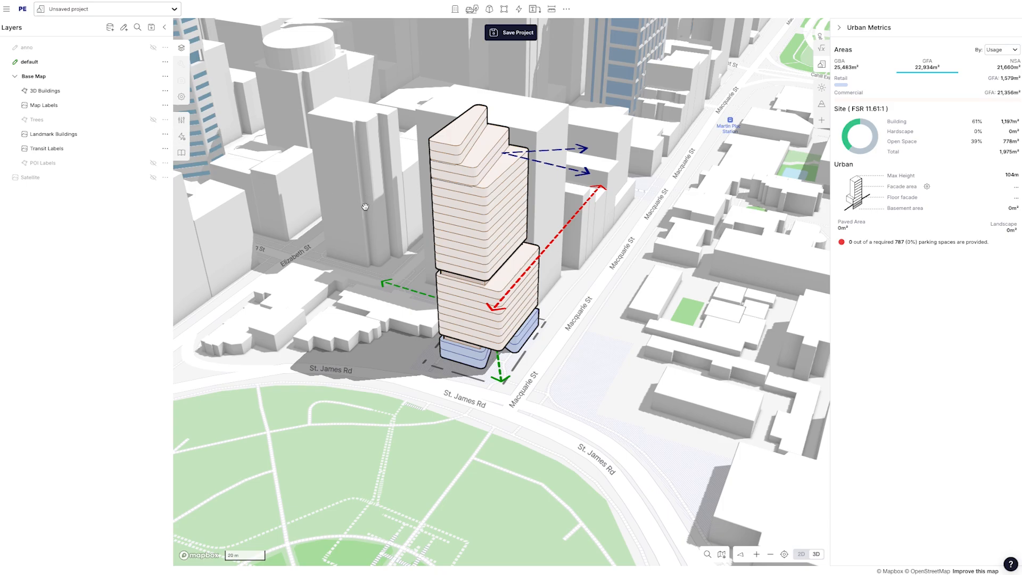
mouse_move(624, 236)
right_mouse_down()
mouse_move(598, 232)
mouse_move(611, 236)
right_mouse_up()
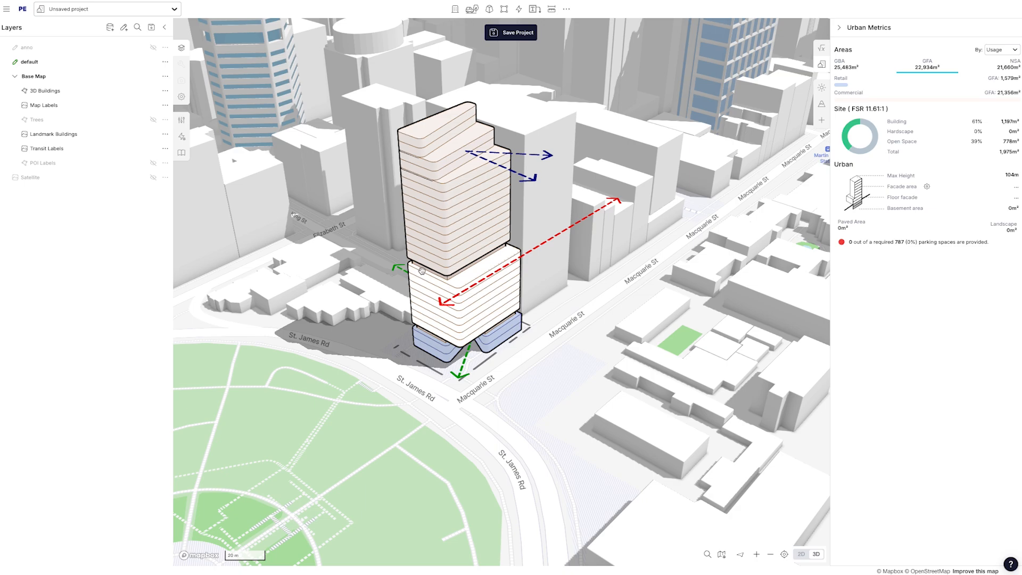